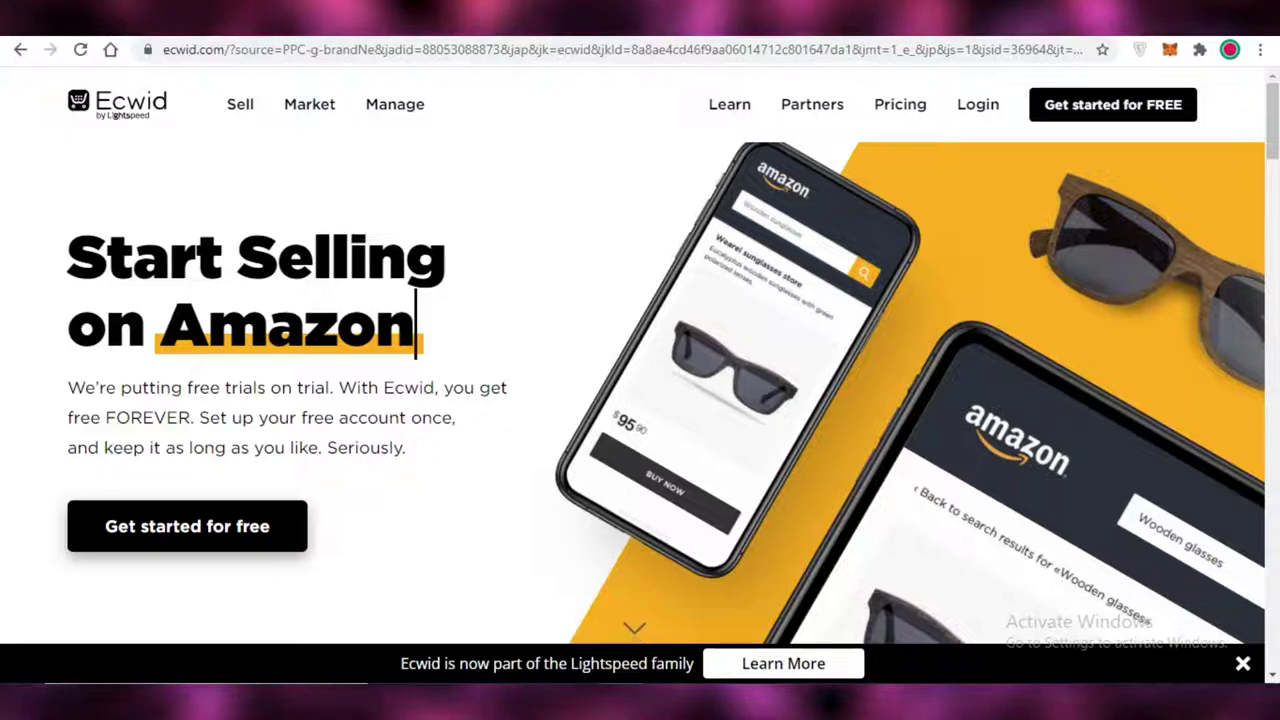
# Scroll through the Pricing plans comparison, then start a store with 'Get started for FREE'.
pyautogui.click(900, 104)
pyautogui.scroll(-5, 809, 306)
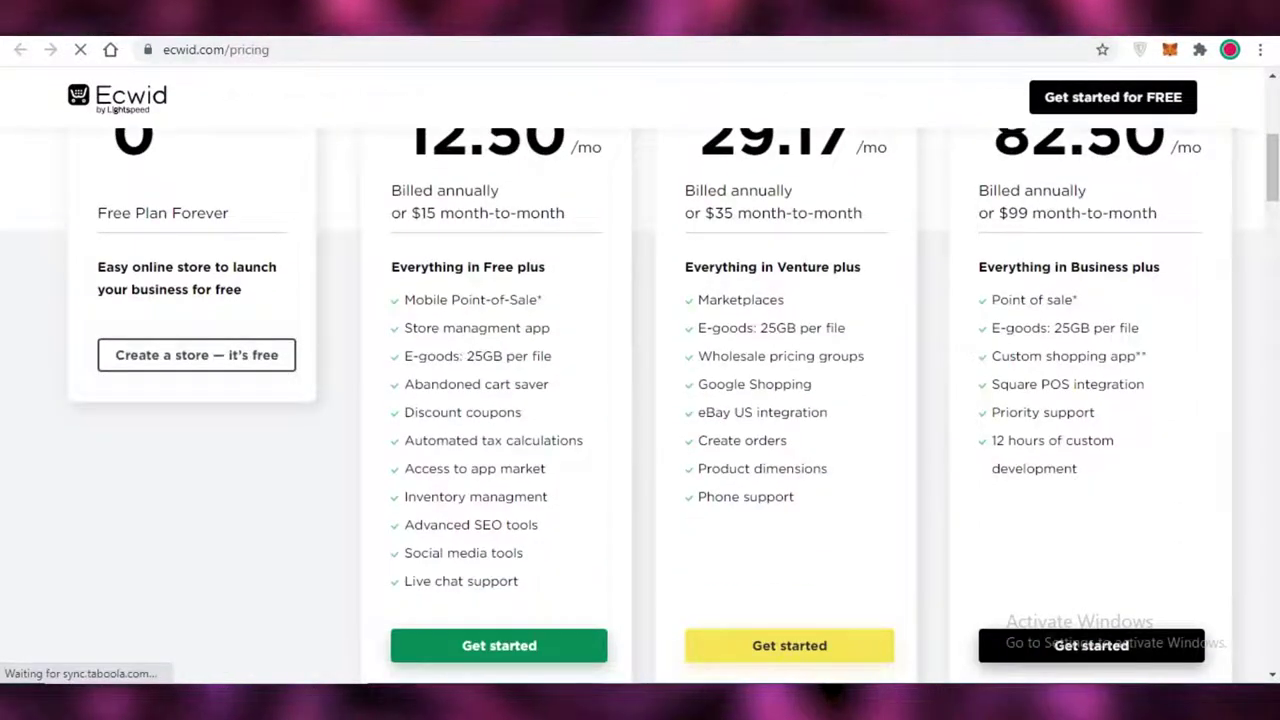
pyautogui.hotkey('ctrl', 'w')
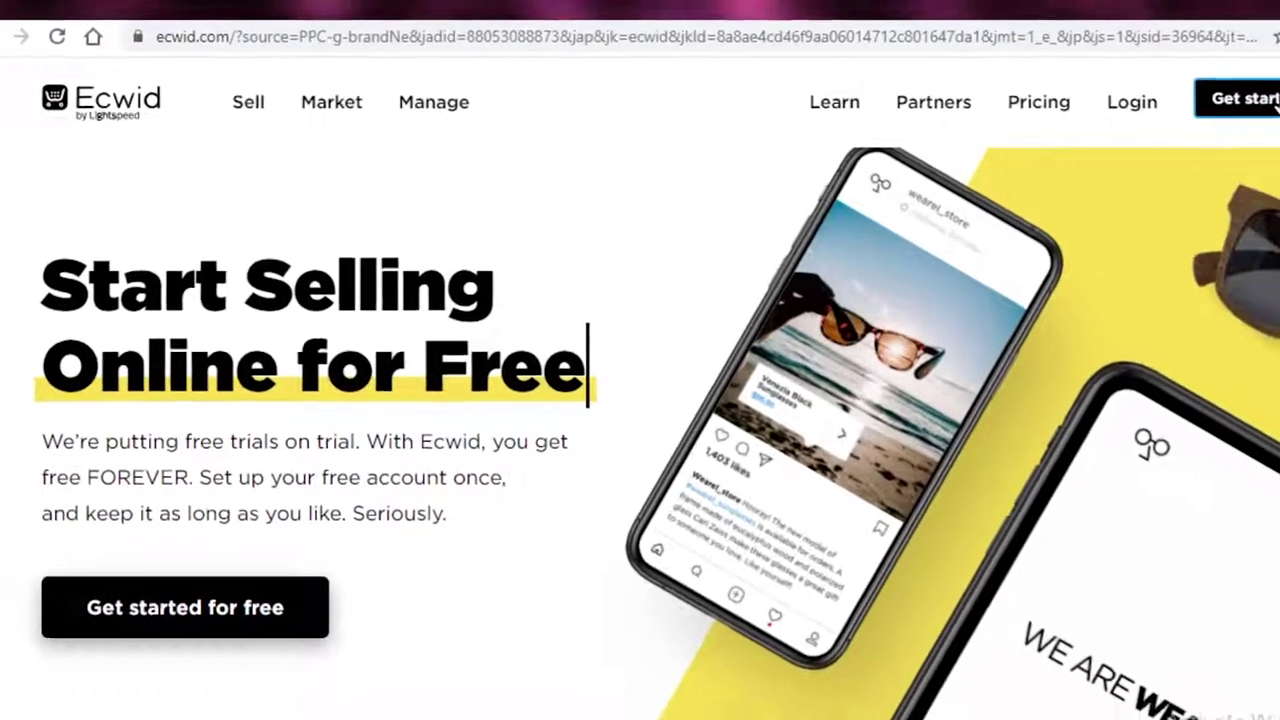
pyautogui.click(1140, 103)
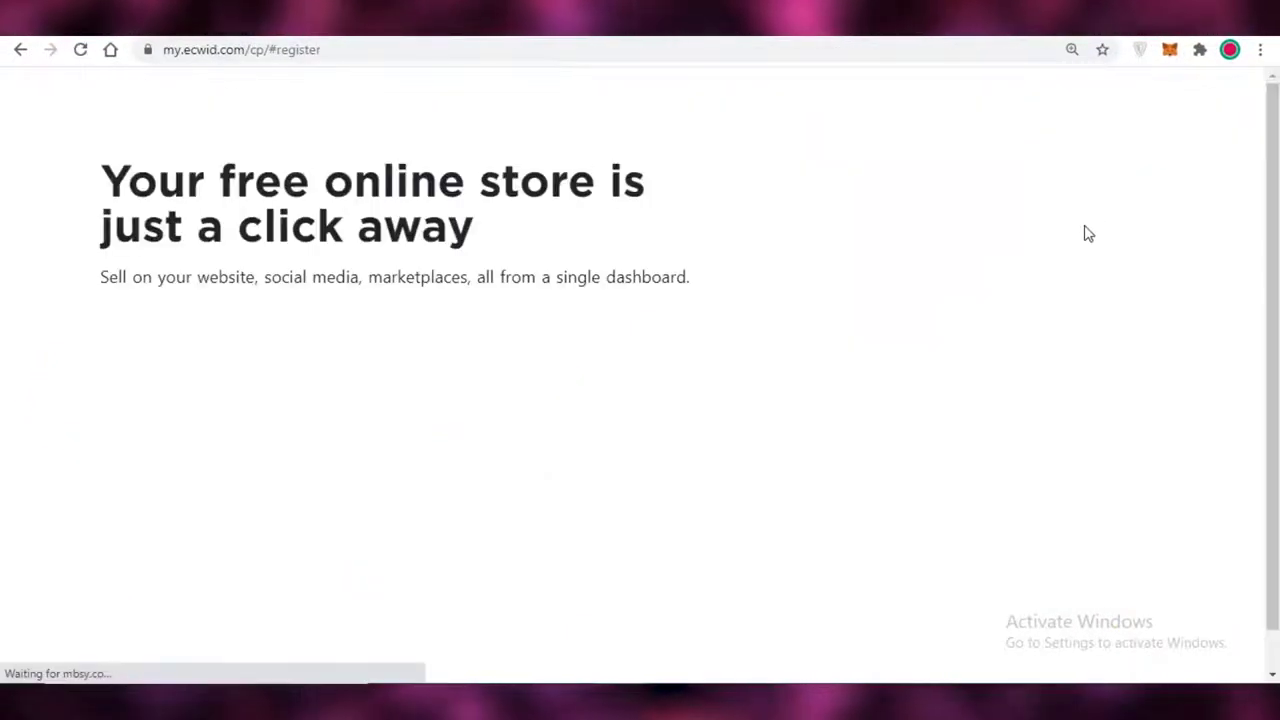
pyautogui.scroll(-1, 400, 347)
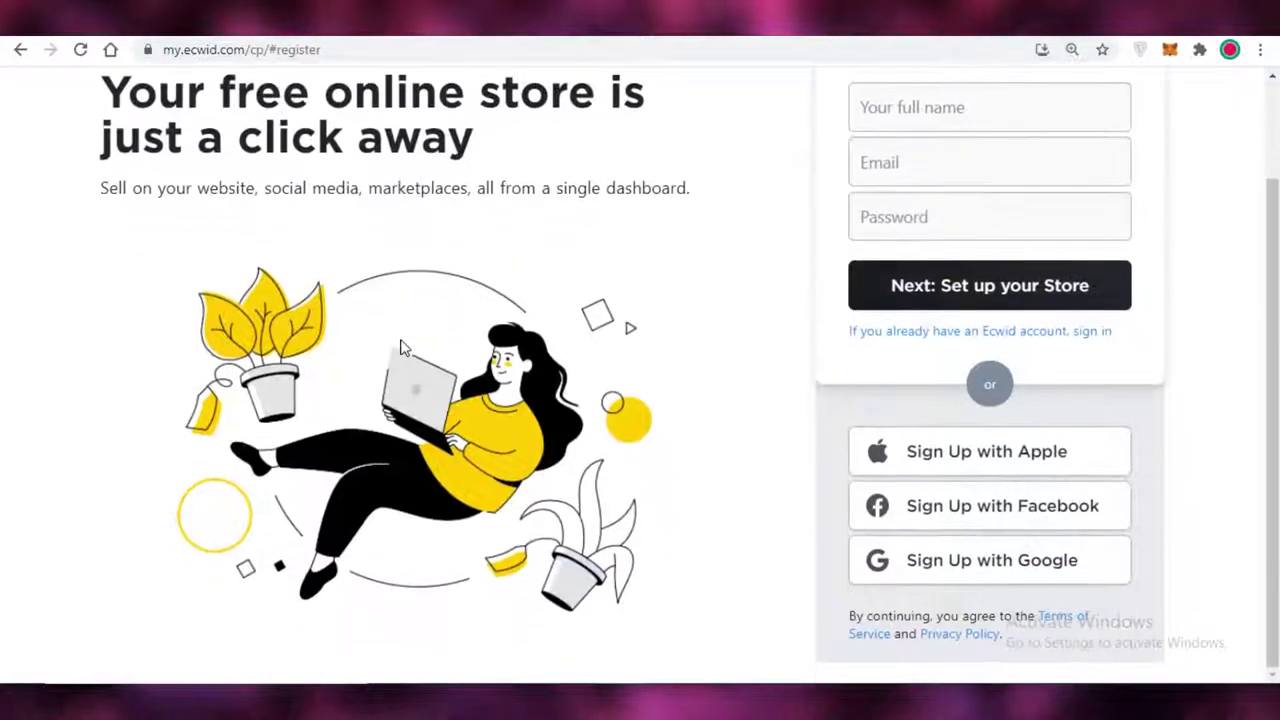
pyautogui.scroll(1, 809, 254)
pyautogui.scroll(-1, 834, 254)
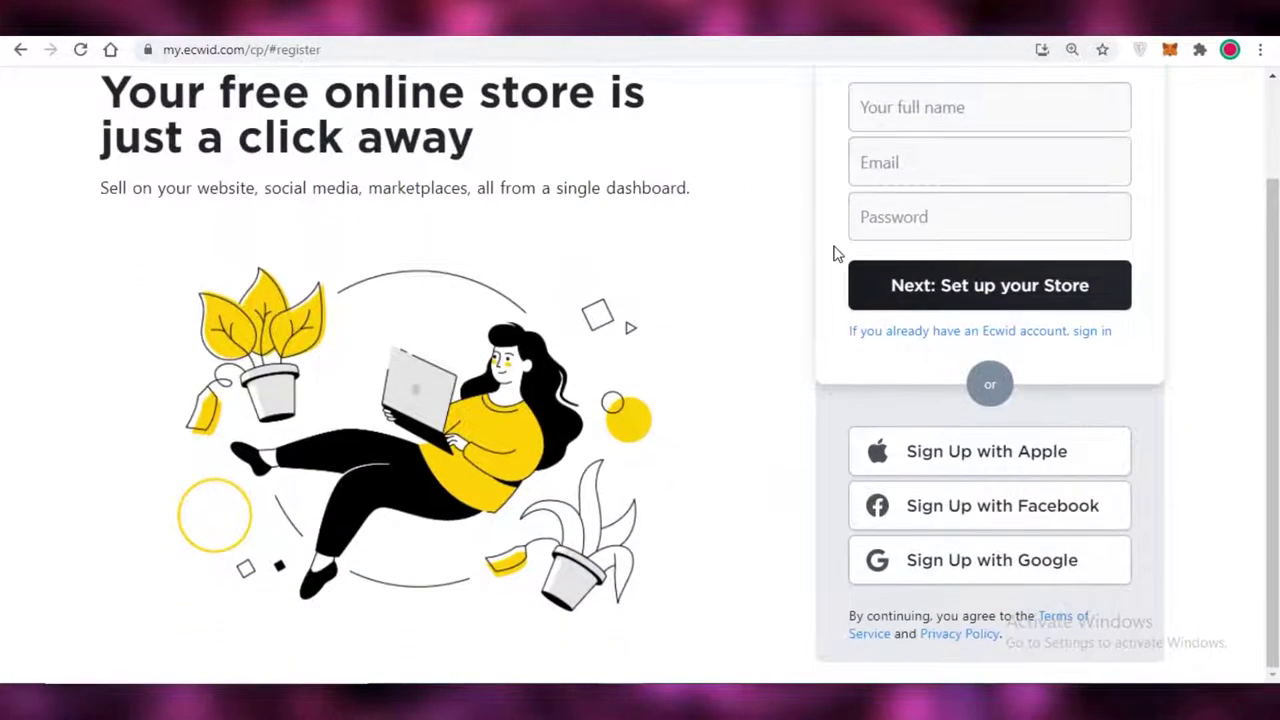
pyautogui.scroll(1, 834, 254)
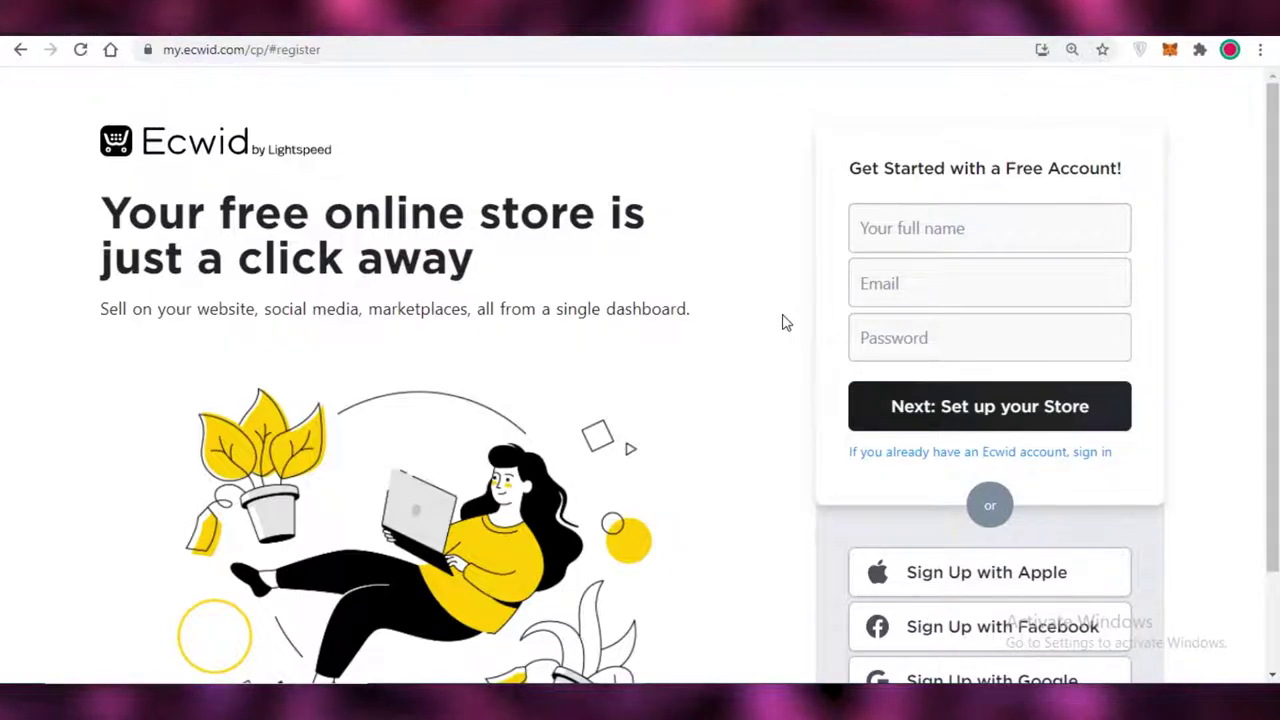
pyautogui.click(987, 235)
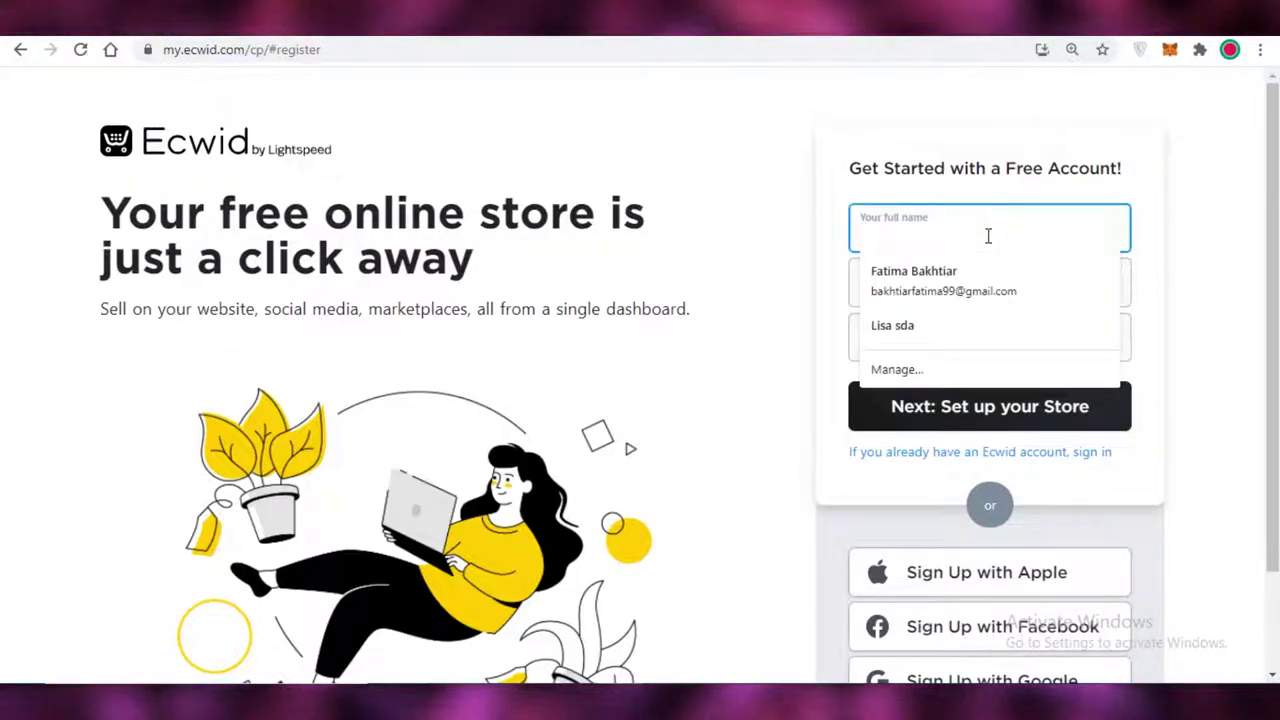
pyautogui.click(731, 234)
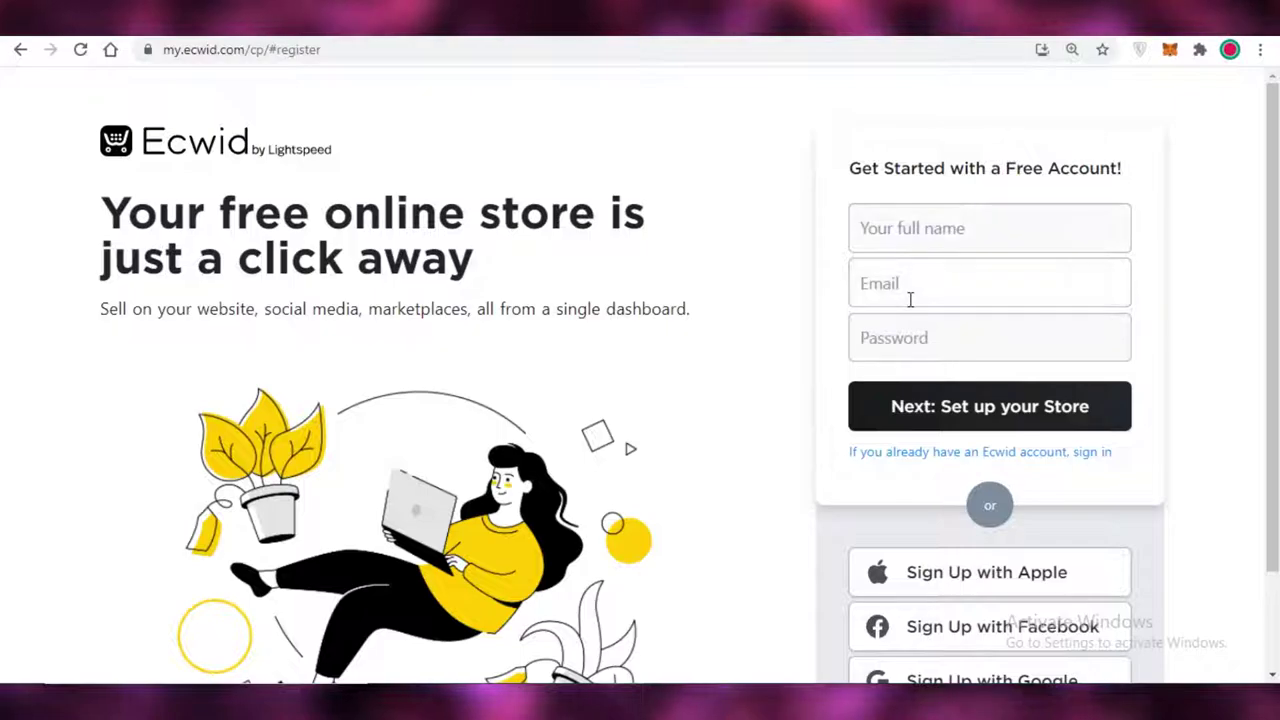
pyautogui.scroll(-2, 920, 380)
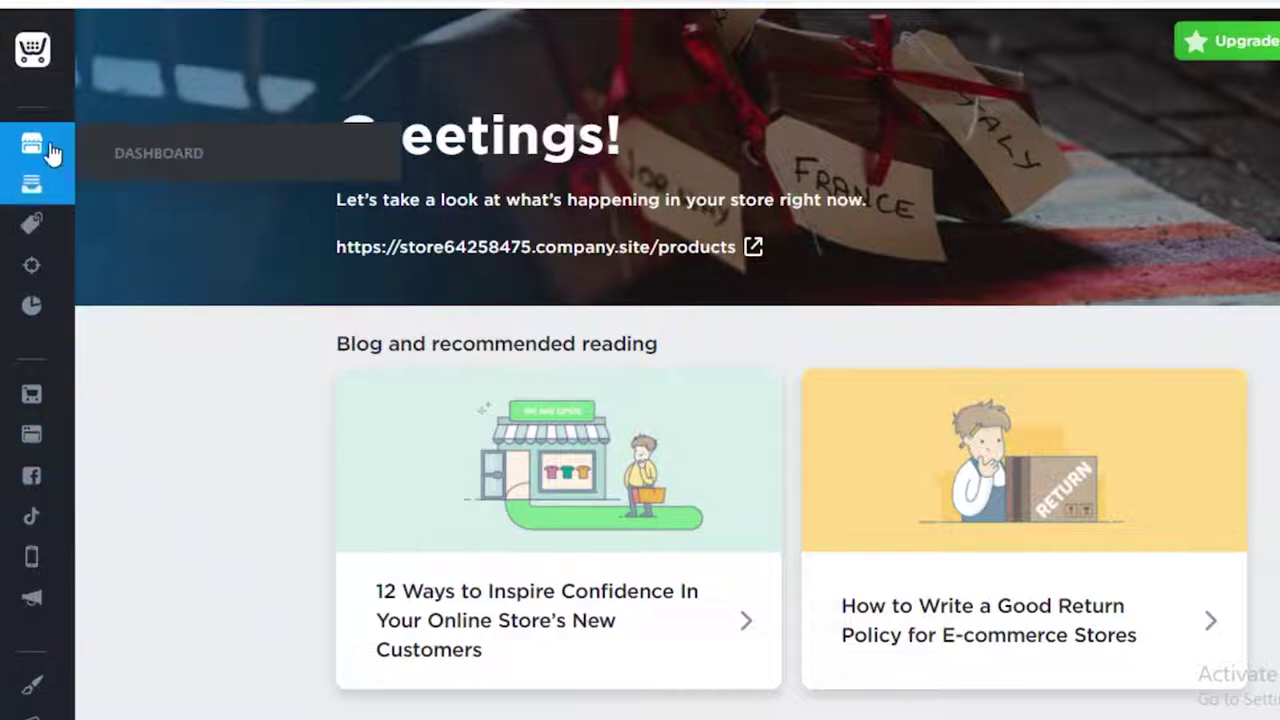
# Scroll down to the dashboard's visitor, order and revenue reports, then back to the top.
pyautogui.scroll(-6, 851, 286)
pyautogui.scroll(-3, 340, 226)
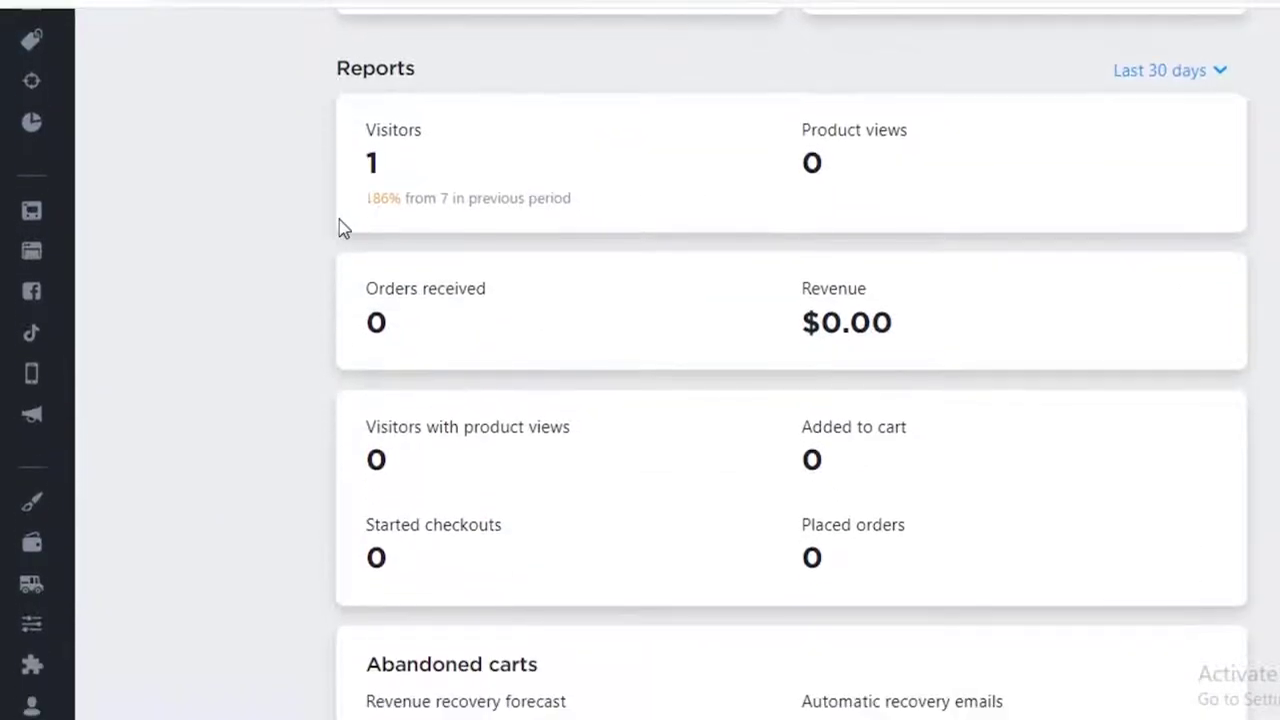
pyautogui.scroll(3, 615, 455)
pyautogui.scroll(5, 615, 455)
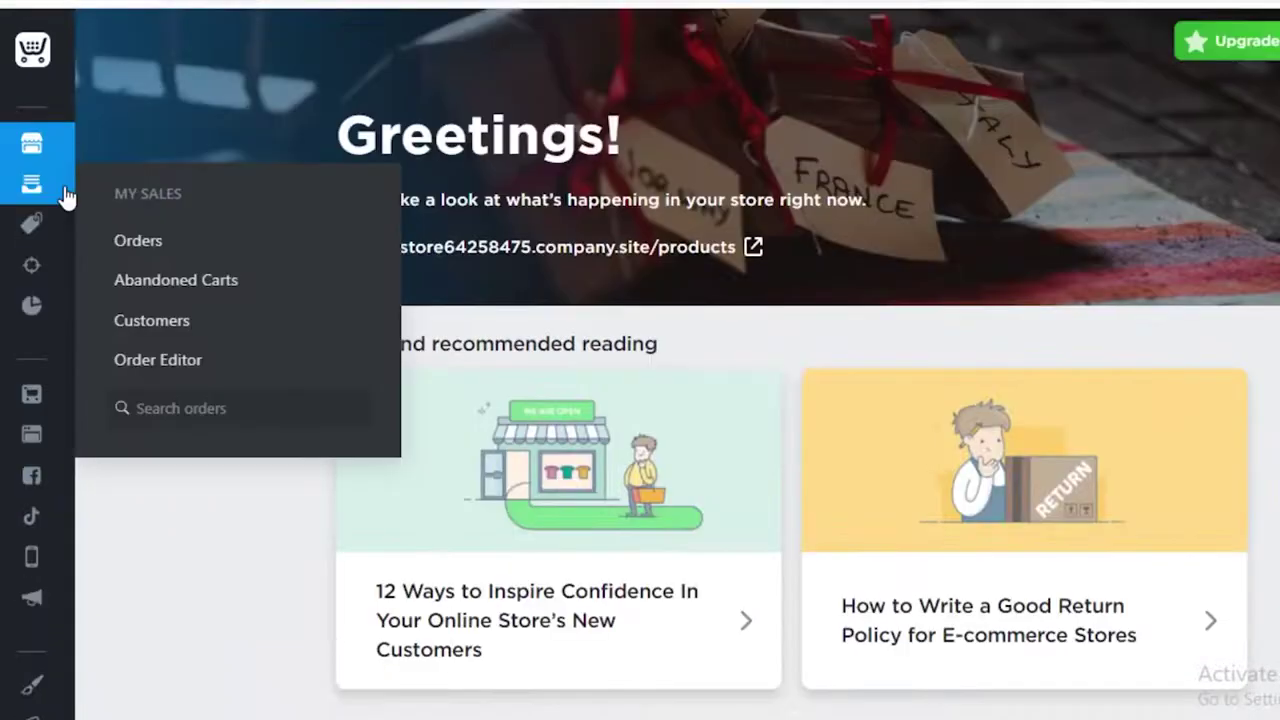
# Check the empty Orders page and the sample Products list, then bring up Marketing.
pyautogui.click(58, 196)
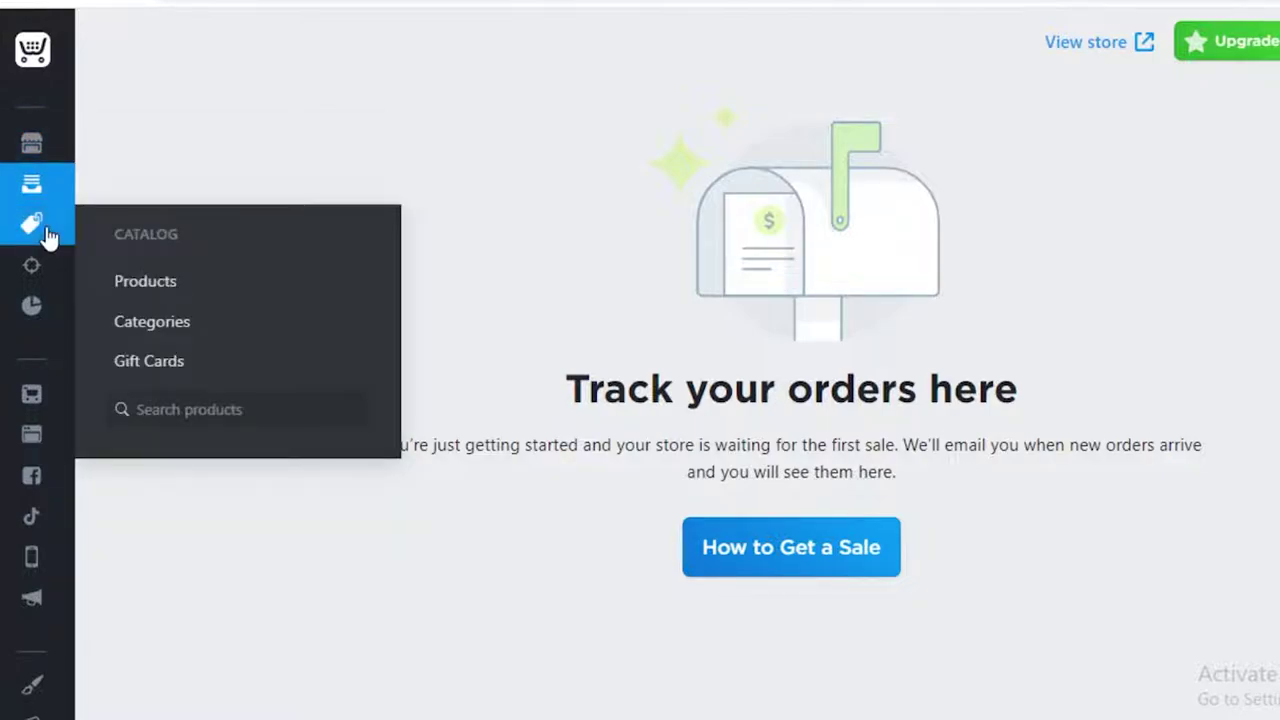
pyautogui.click(48, 237)
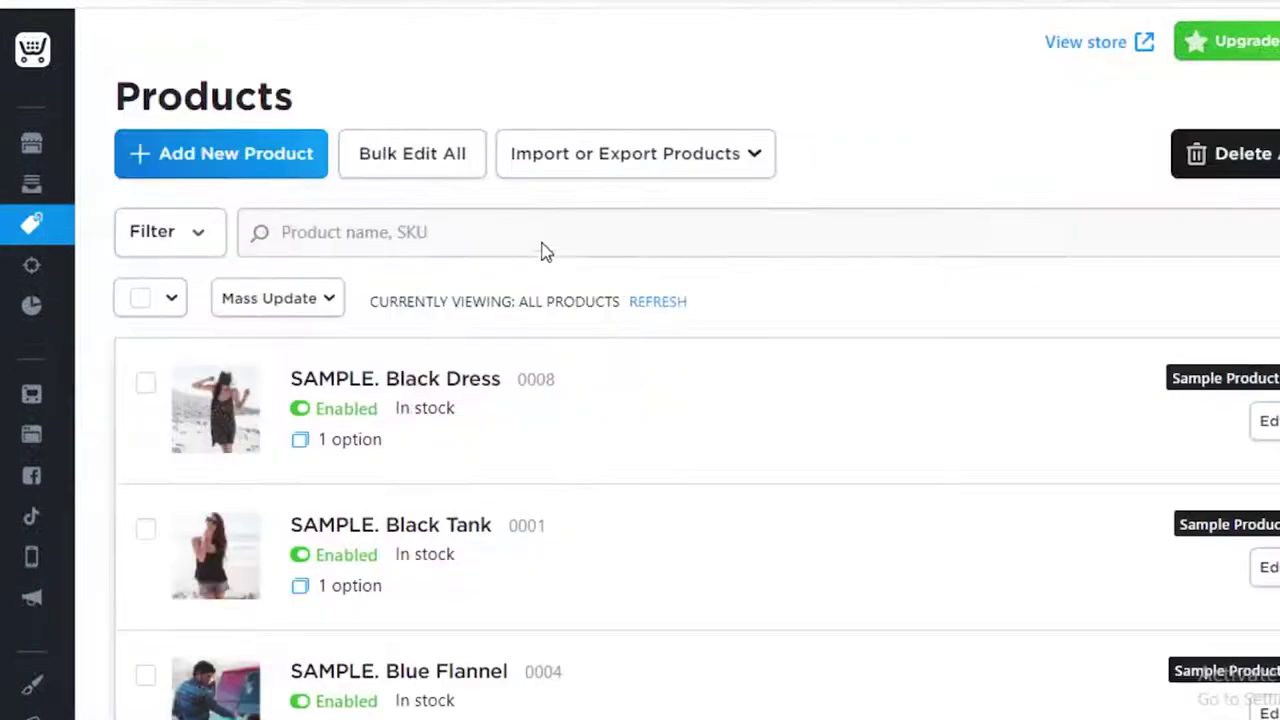
pyautogui.moveTo(5, 230)
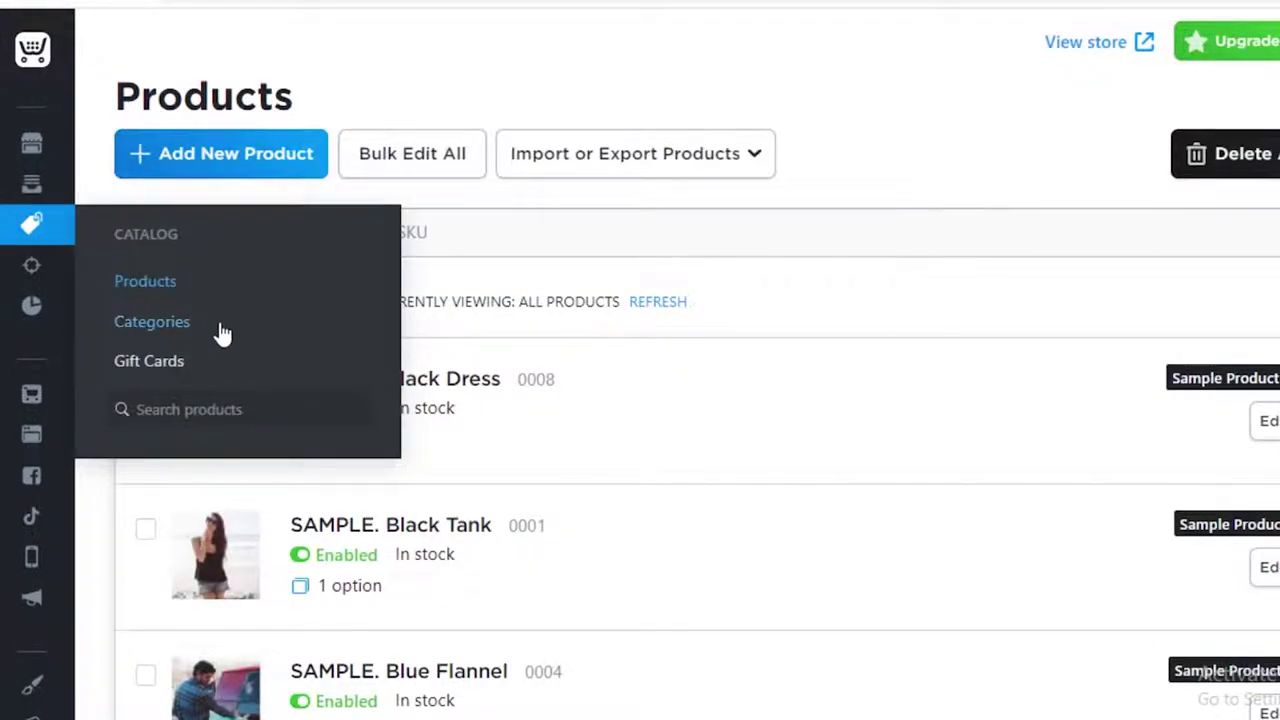
pyautogui.scroll(-6, 470, 240)
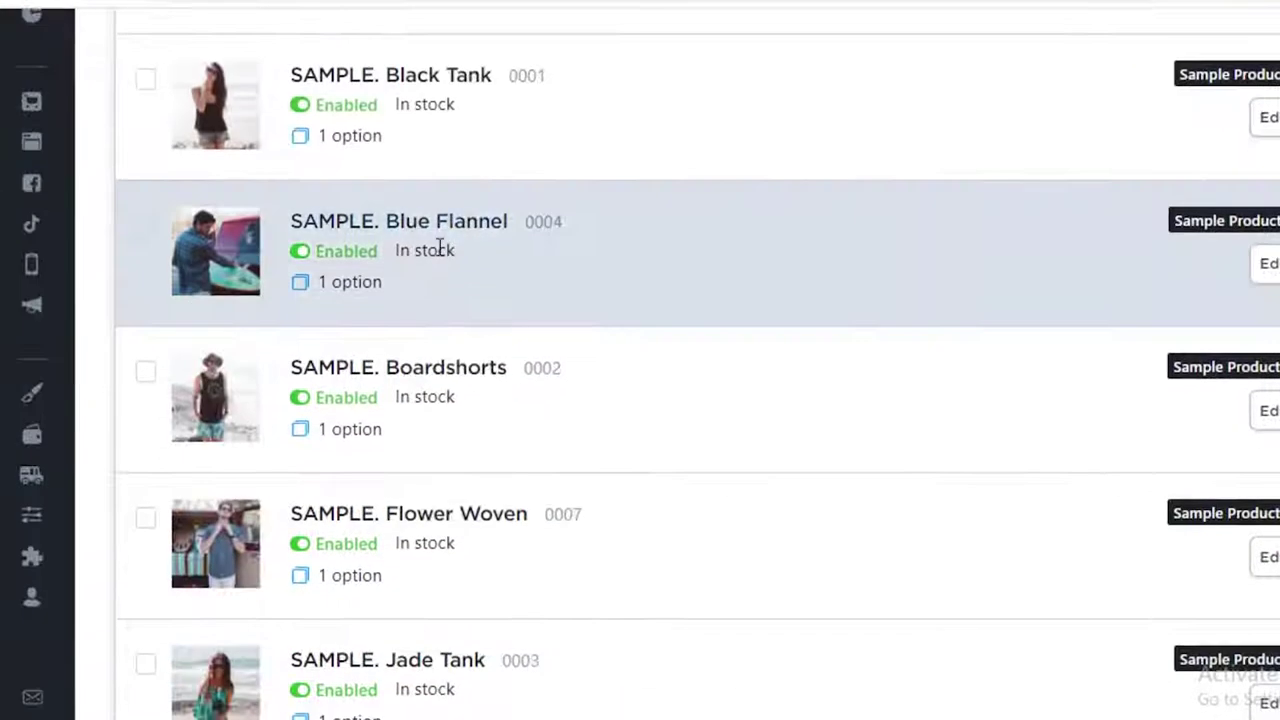
pyautogui.scroll(-2, 500, 388)
pyautogui.scroll(3, 126, 220)
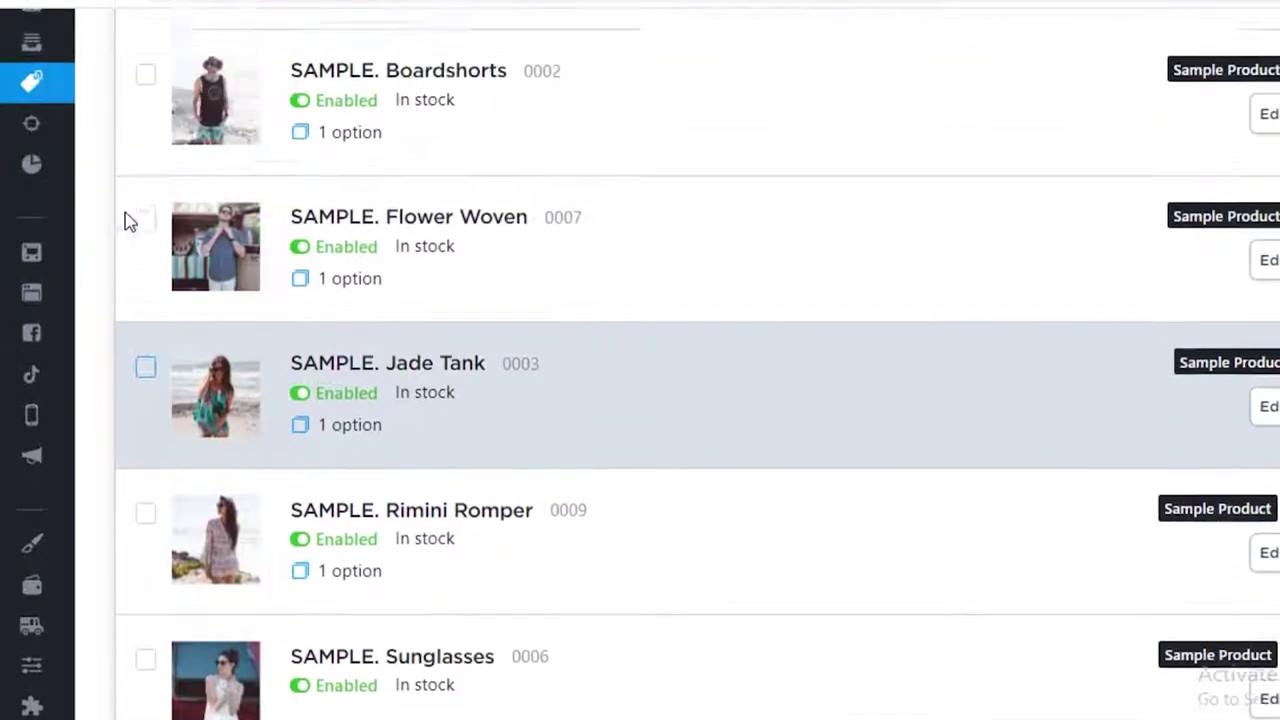
pyautogui.click(32, 278)
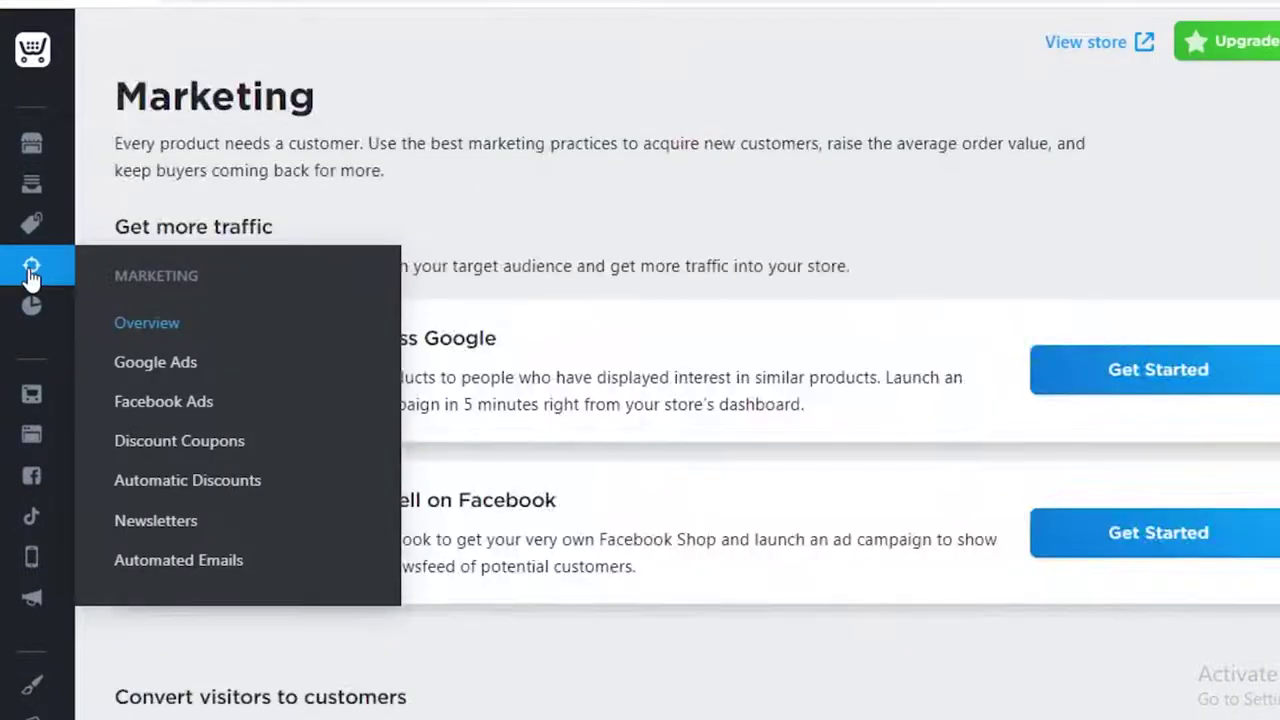
# Scroll through the Marketing traffic and conversion options, then open Reports and Analytics.
pyautogui.scroll(-2, 548, 125)
pyautogui.scroll(2, 548, 128)
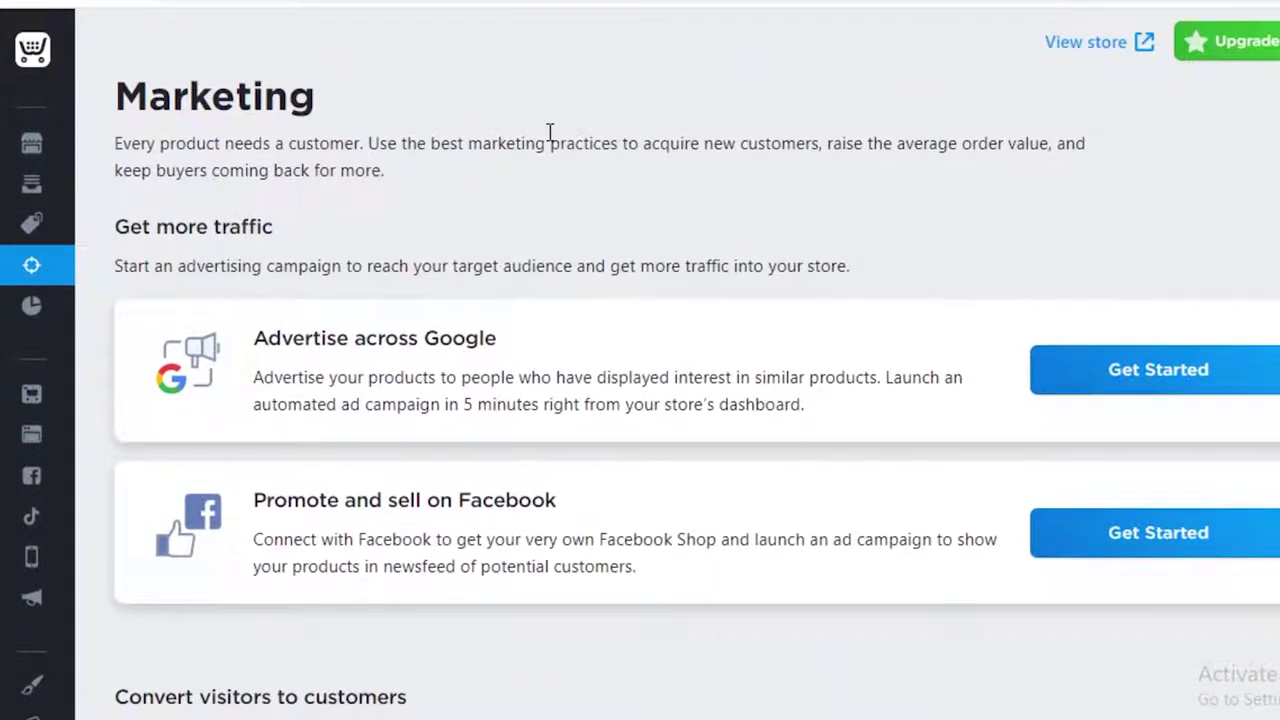
pyautogui.scroll(-5, 550, 162)
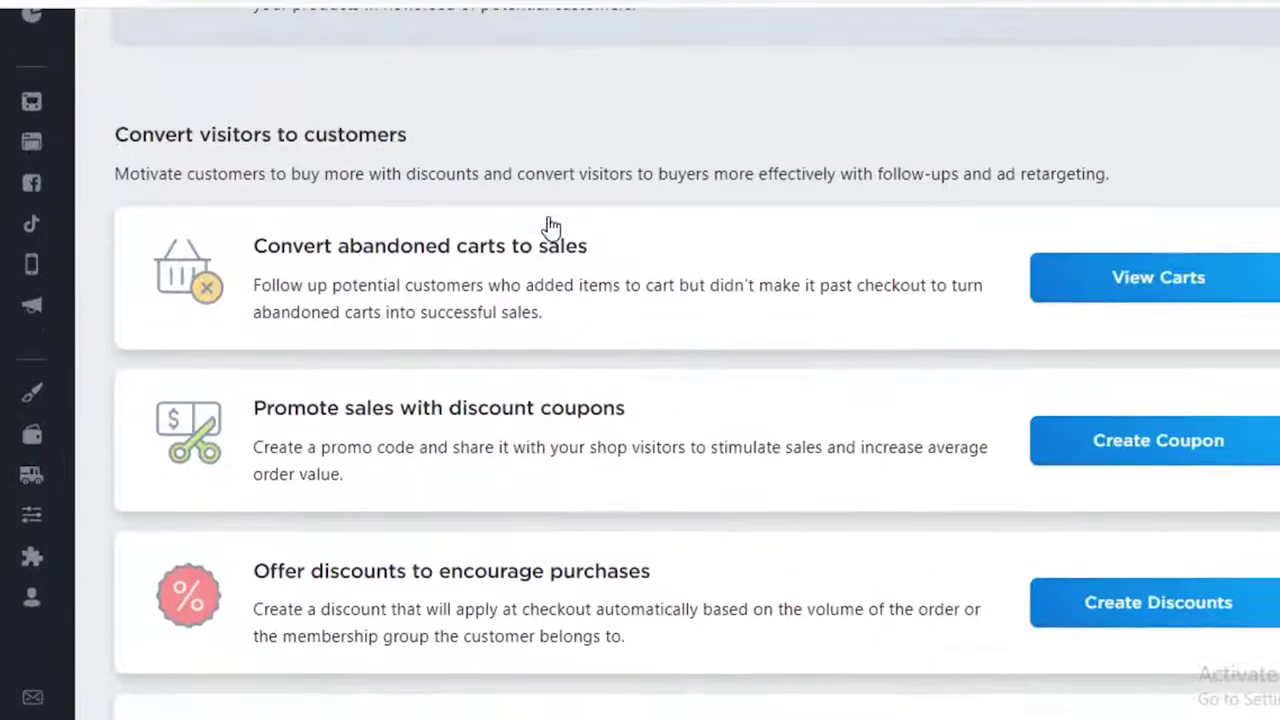
pyautogui.scroll(-2, 380, 214)
pyautogui.scroll(2, 420, 251)
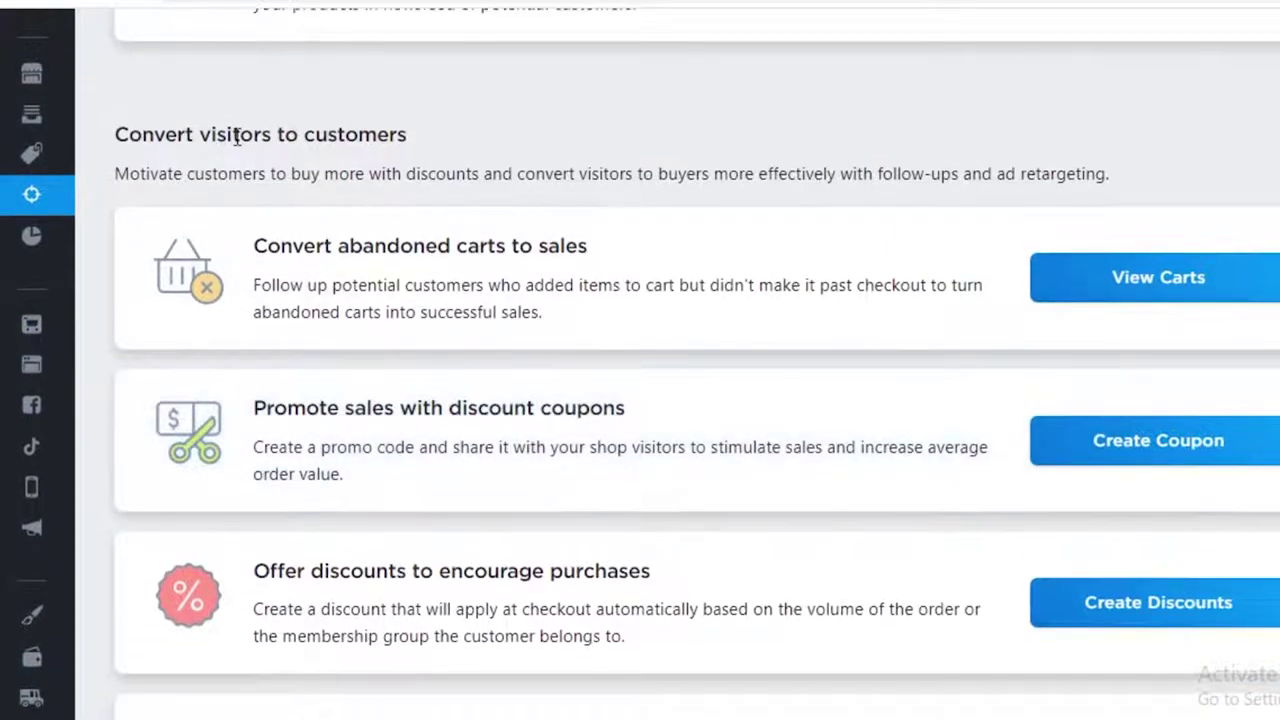
pyautogui.scroll(-4, 257, 165)
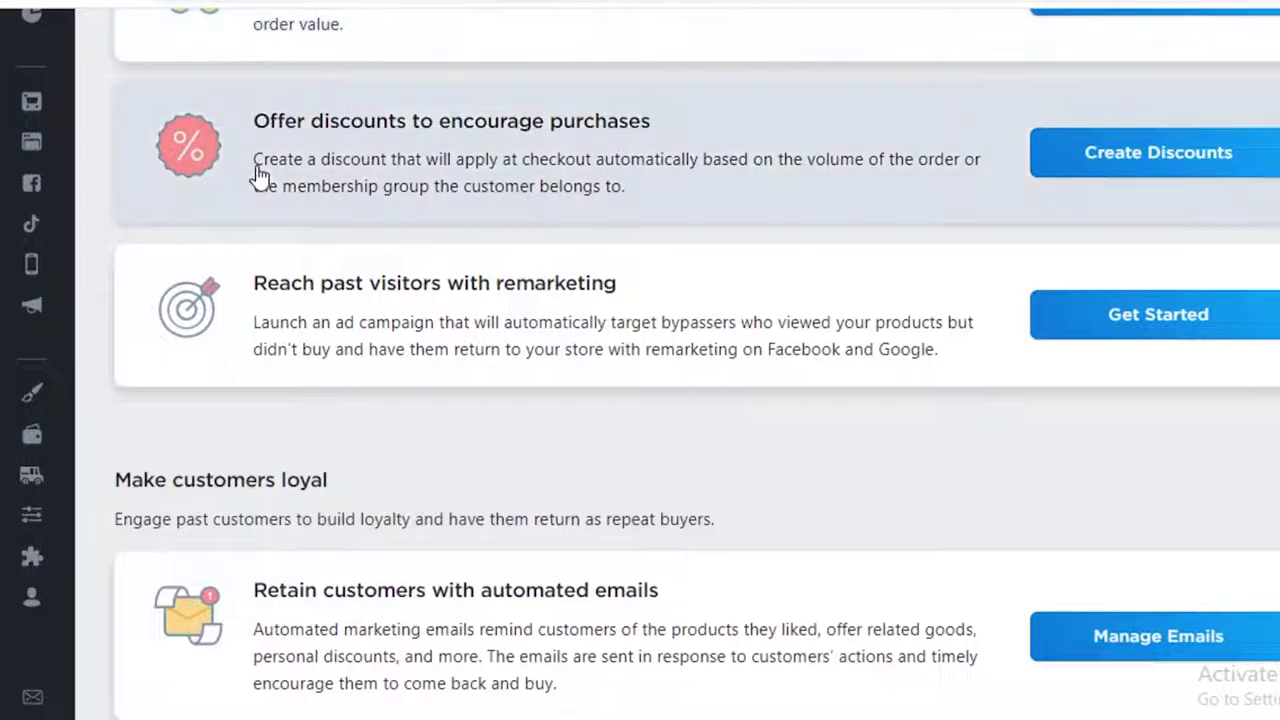
pyautogui.scroll(-4, 257, 226)
pyautogui.scroll(4, 78, 325)
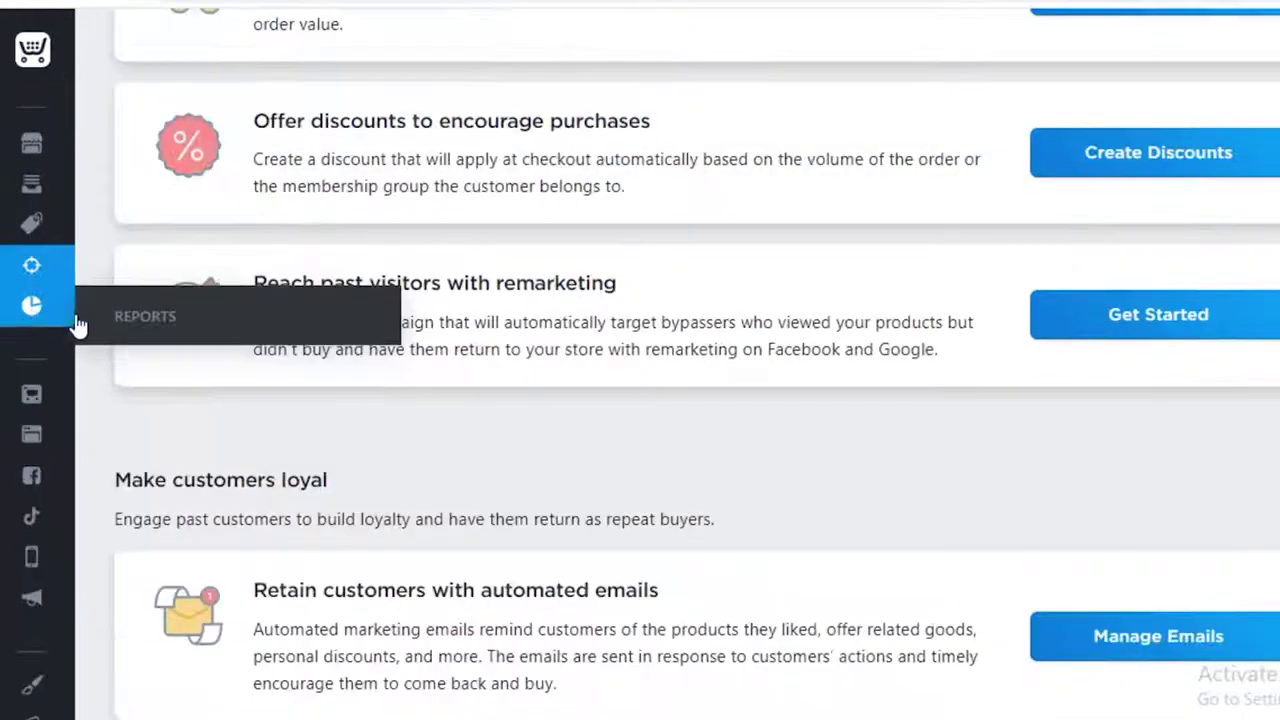
pyautogui.click(115, 325)
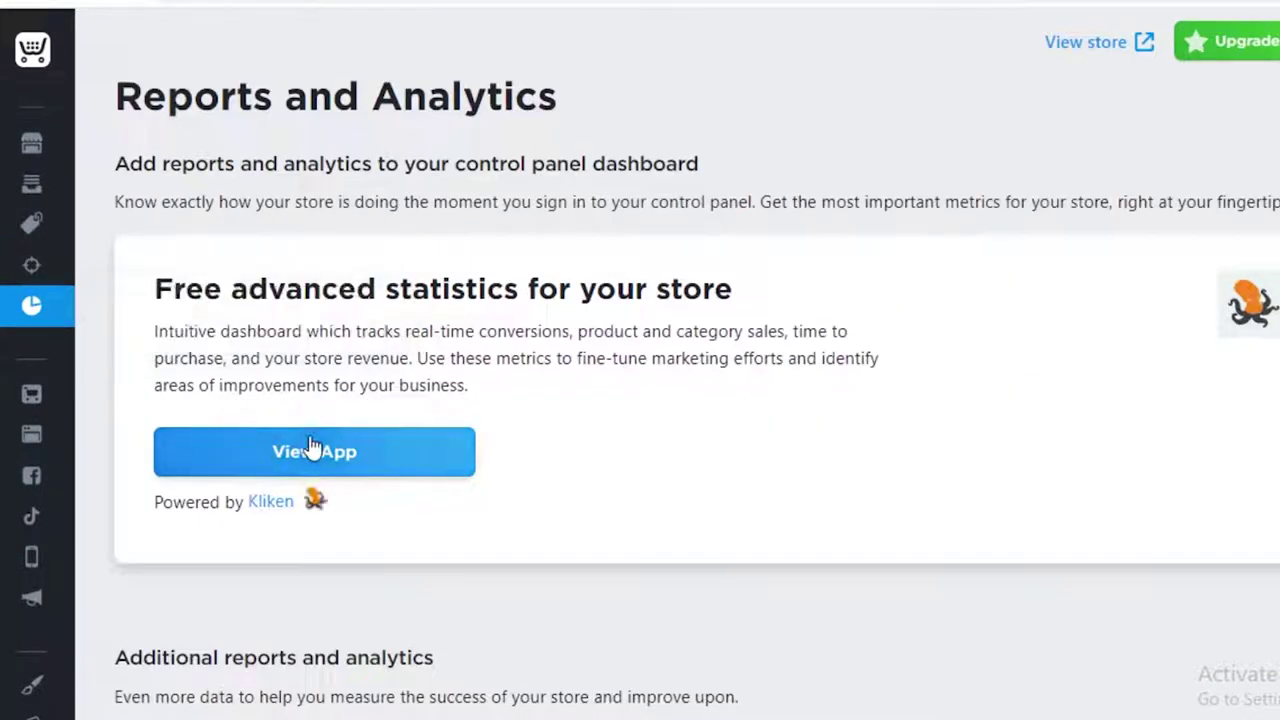
# Browse the Sell Everywhere channels: mobile apps, POS, Instagram, Messenger and Google Shopping.
pyautogui.click(55, 408)
pyautogui.scroll(-1, 485, 237)
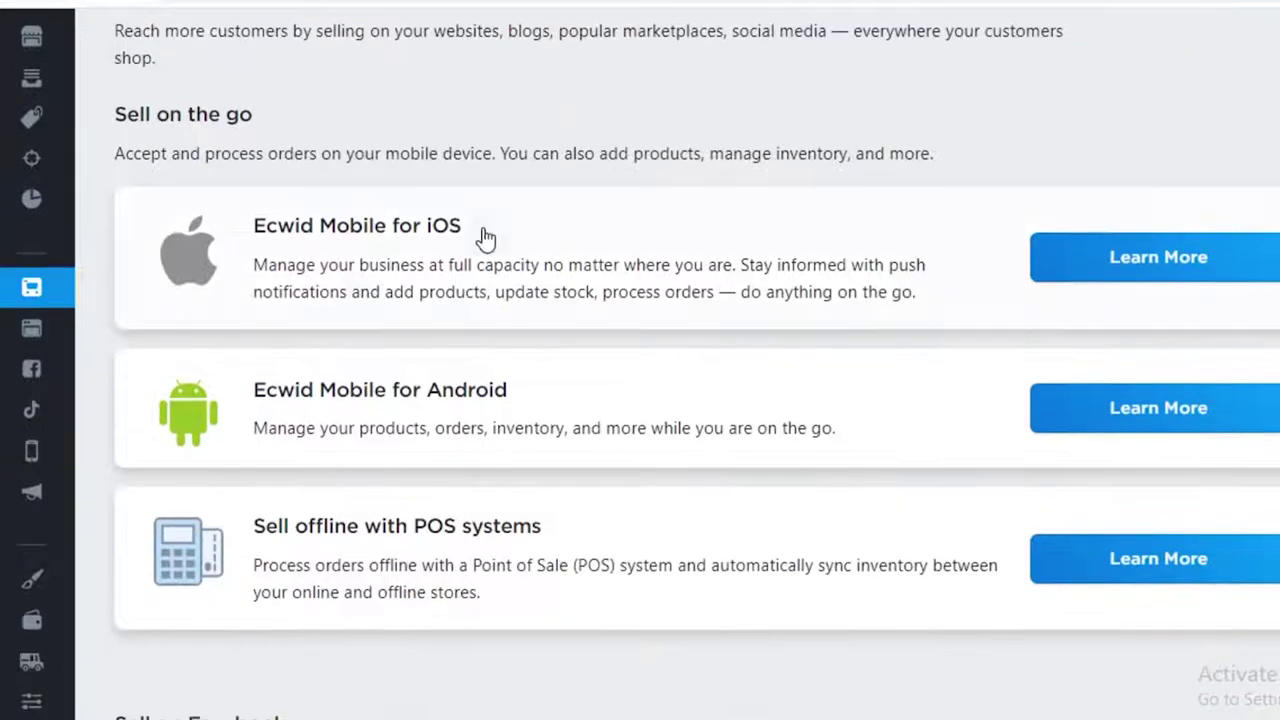
pyautogui.scroll(1, 483, 237)
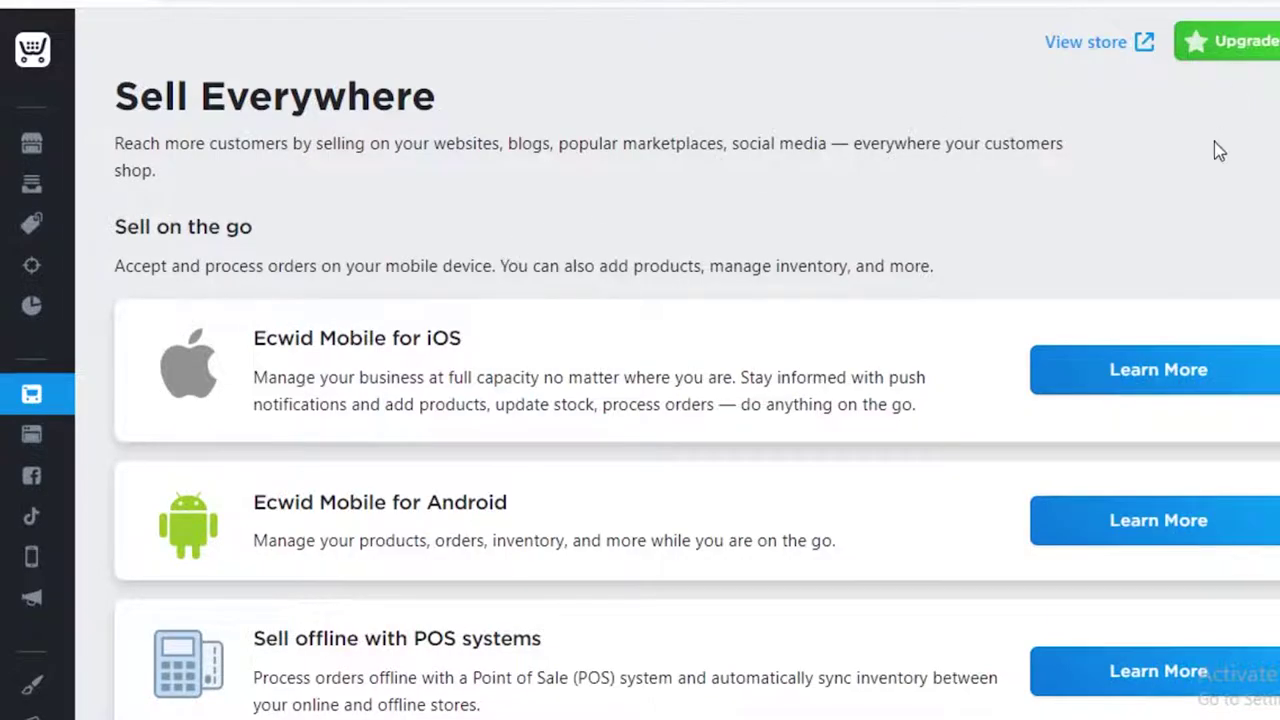
pyautogui.scroll(-10, 1117, 209)
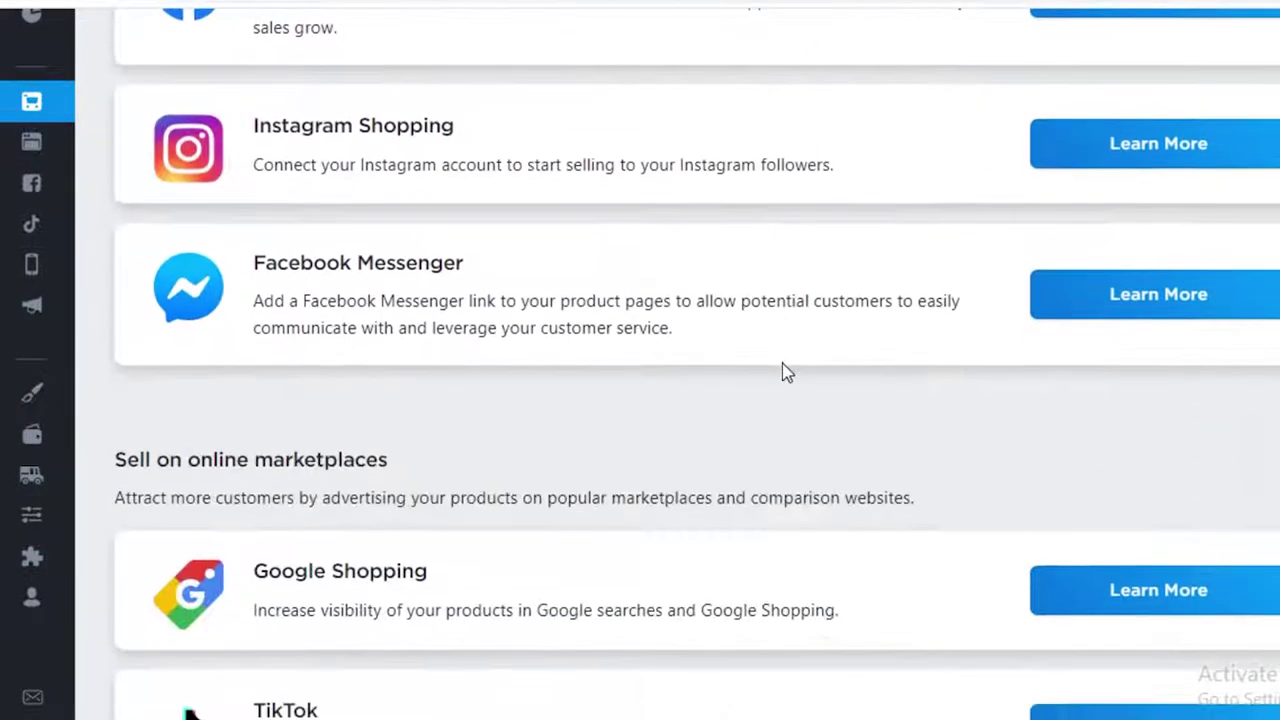
pyautogui.scroll(-5, 782, 372)
pyautogui.scroll(5, 503, 409)
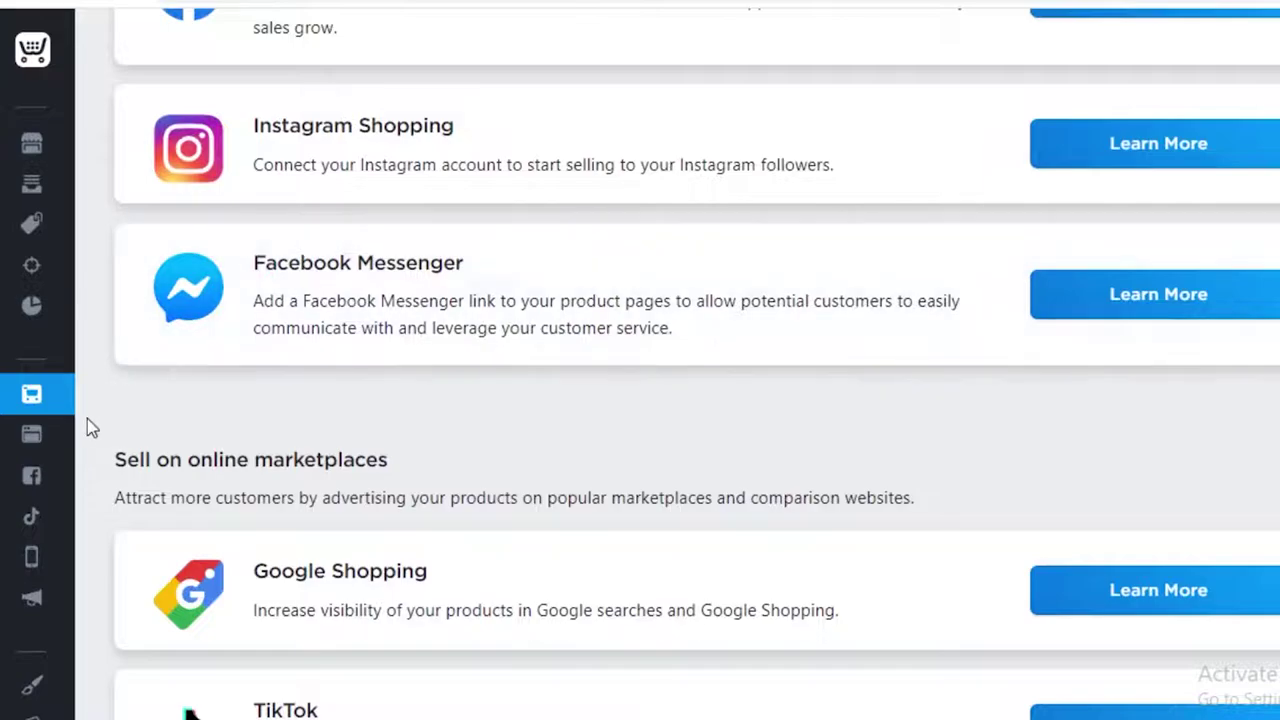
# Show the Website page's Online Store preview and scroll down to its Design options.
pyautogui.click(37, 437)
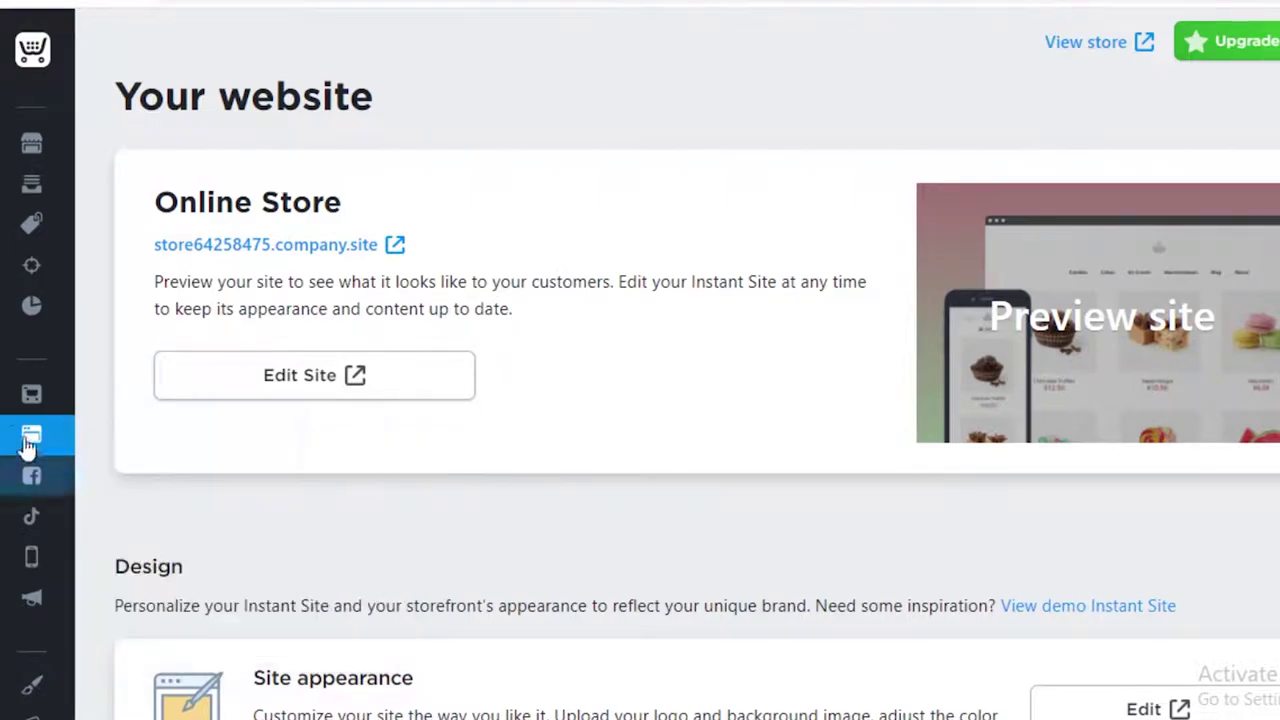
pyautogui.moveTo(28, 500)
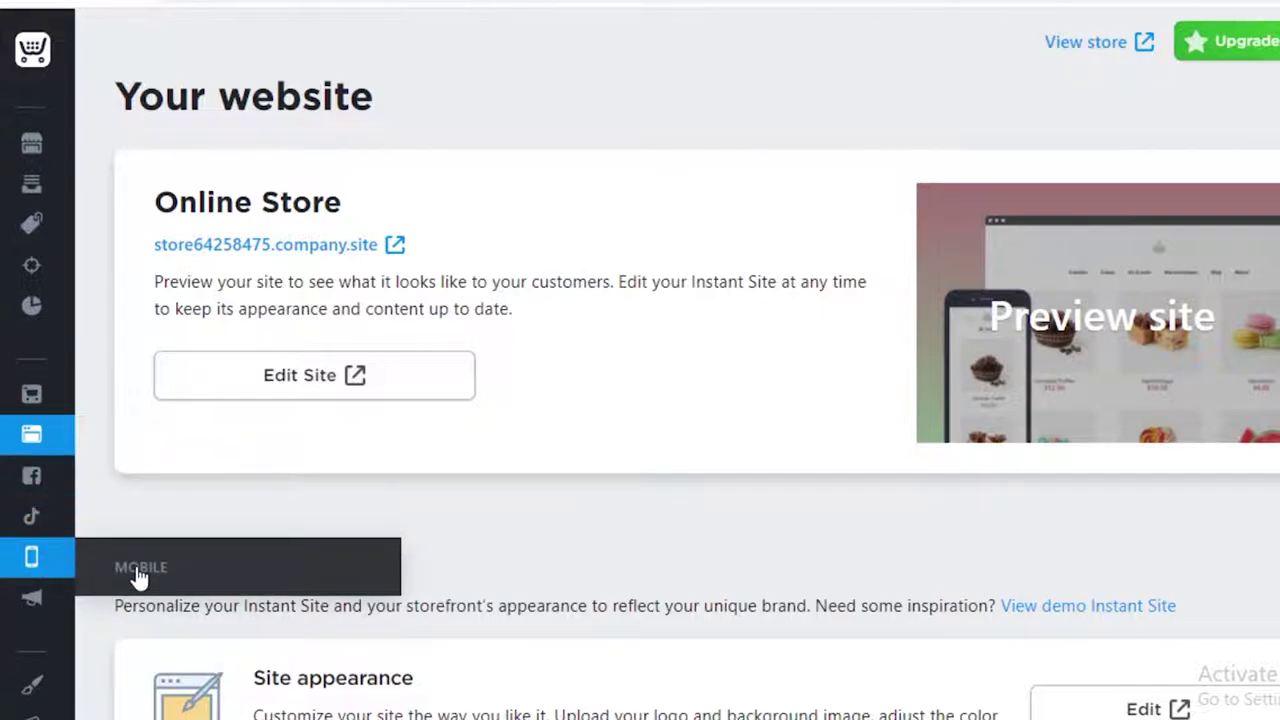
pyautogui.moveTo(45, 605)
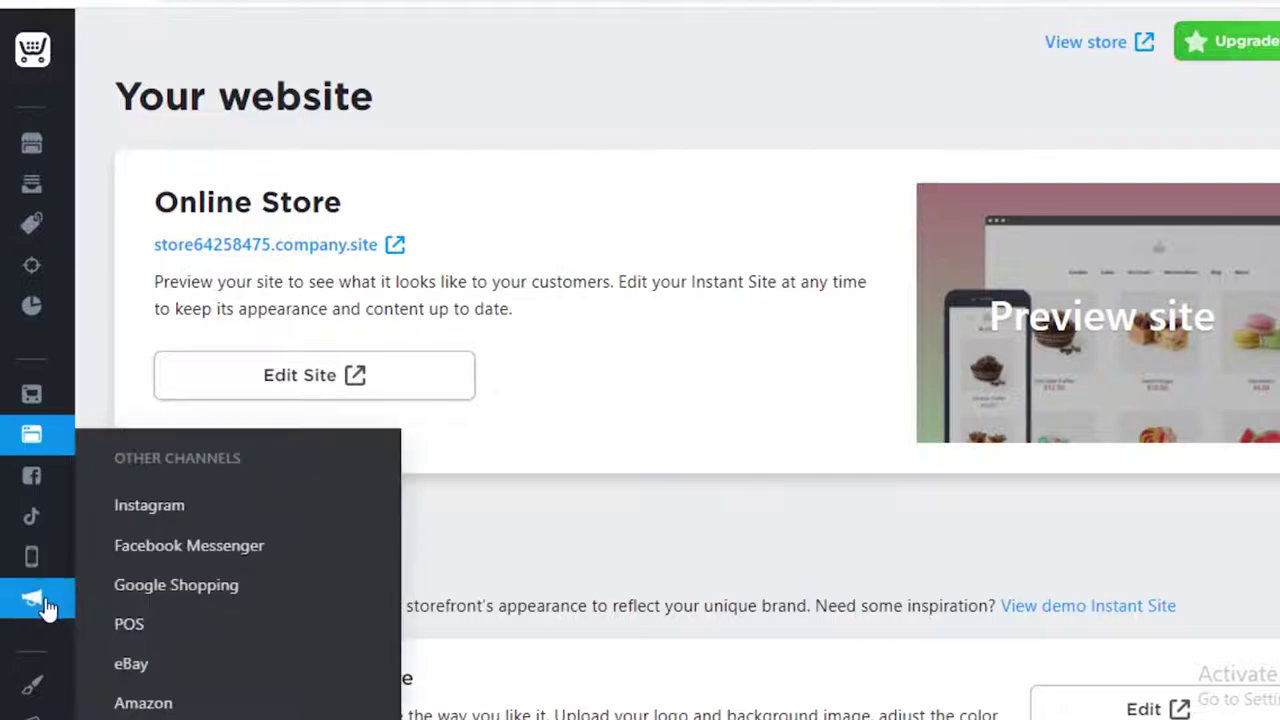
pyautogui.scroll(-1, 150, 553)
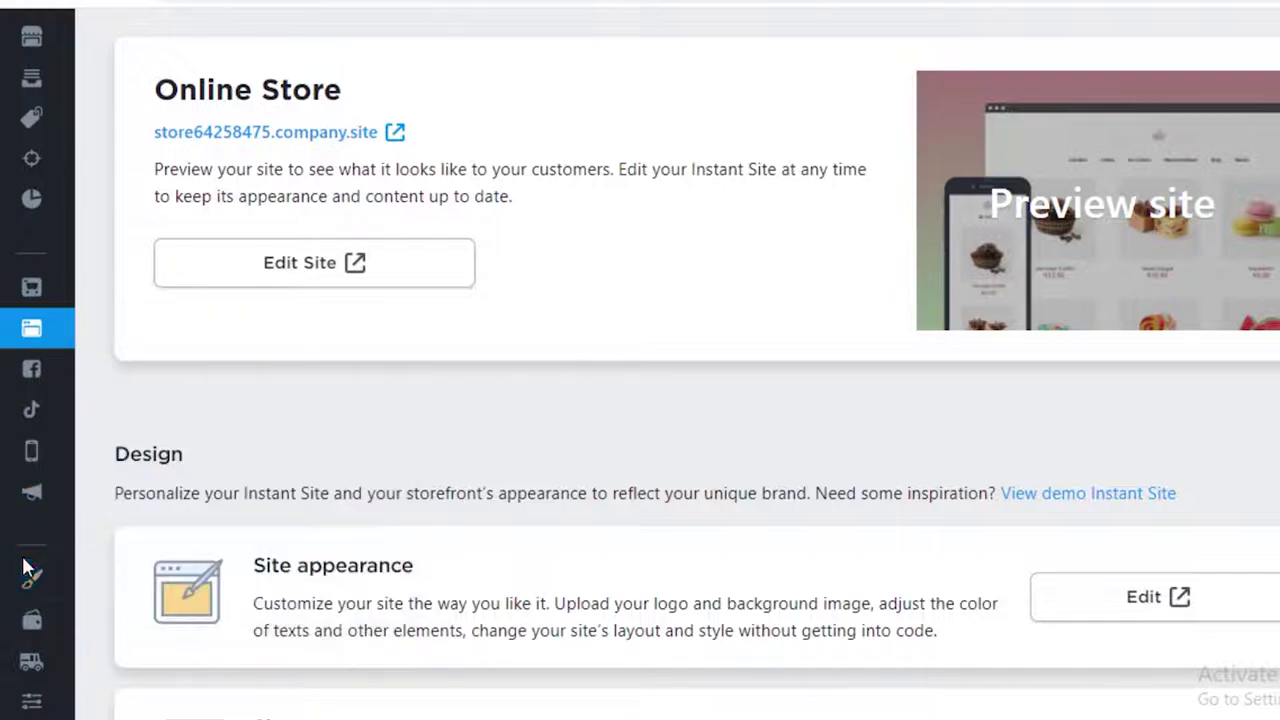
# Review the Design page's image size and aspect ratio options, with Square 1:1 set.
pyautogui.scroll(-2, 35, 583)
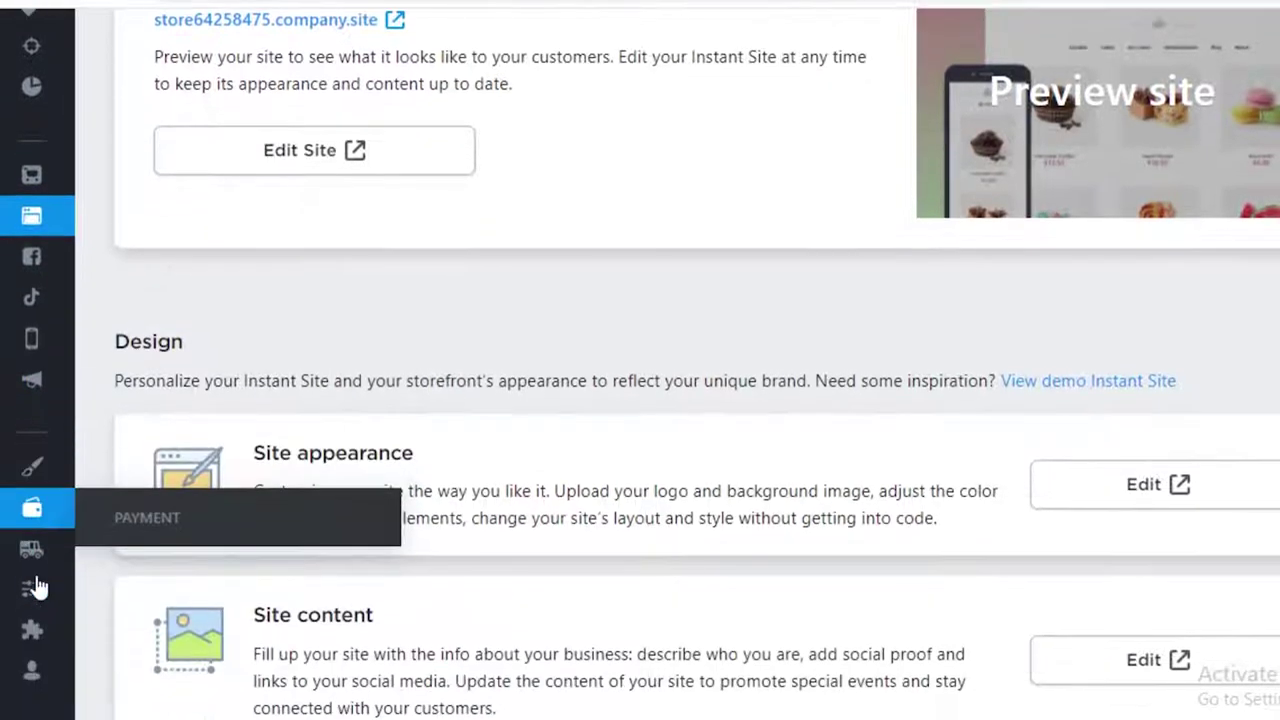
pyautogui.click(35, 583)
pyautogui.scroll(-2, 20, 473)
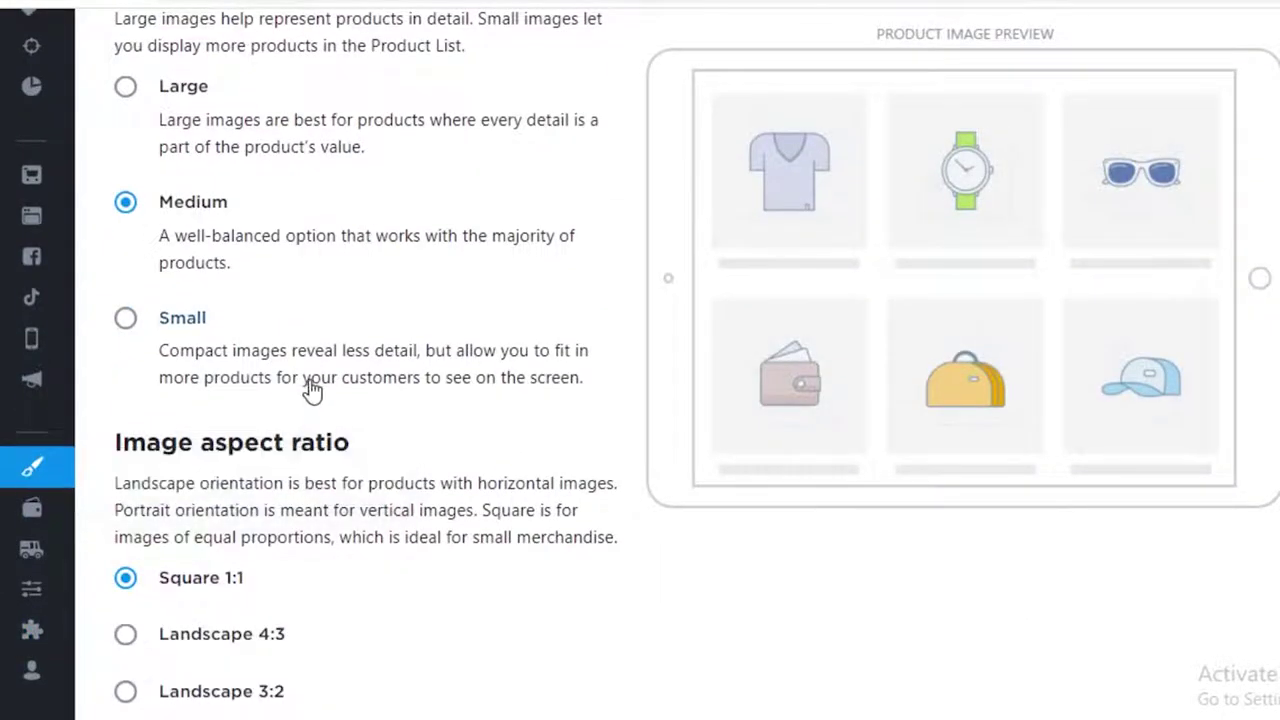
pyautogui.scroll(-3, 312, 384)
pyautogui.scroll(5, 575, 243)
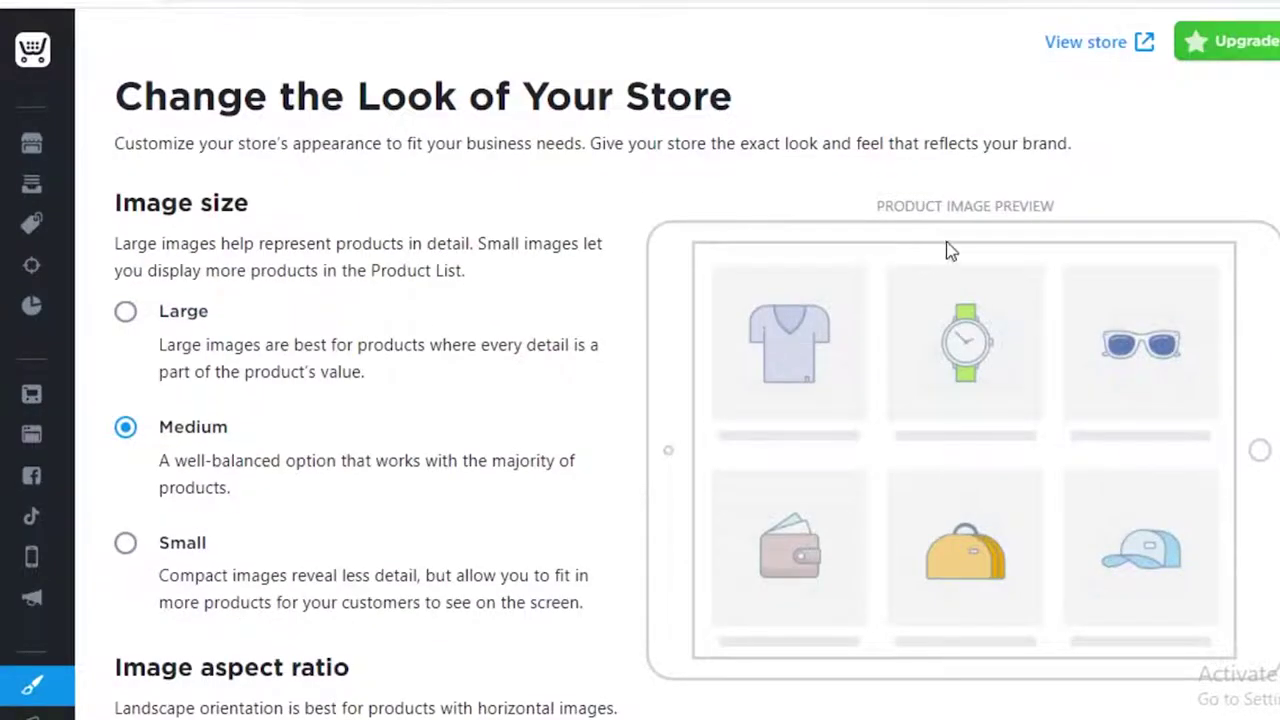
pyautogui.scroll(-6, 705, 175)
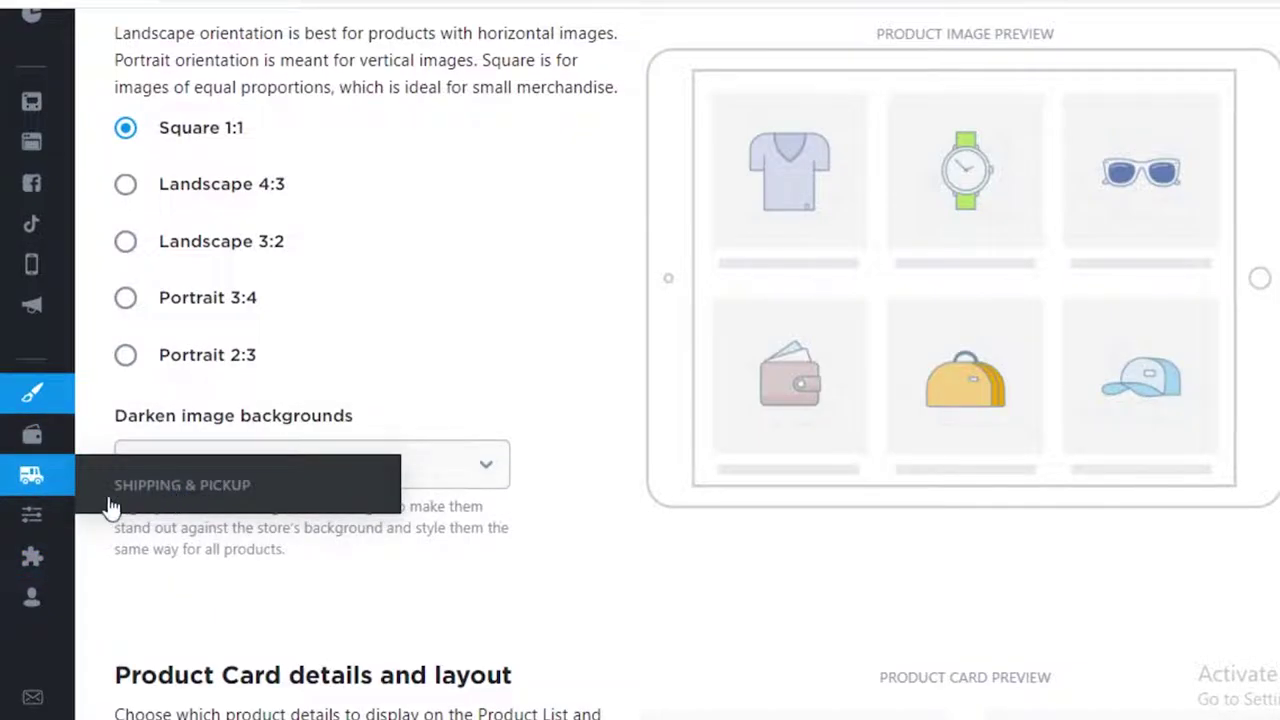
pyautogui.moveTo(15, 537)
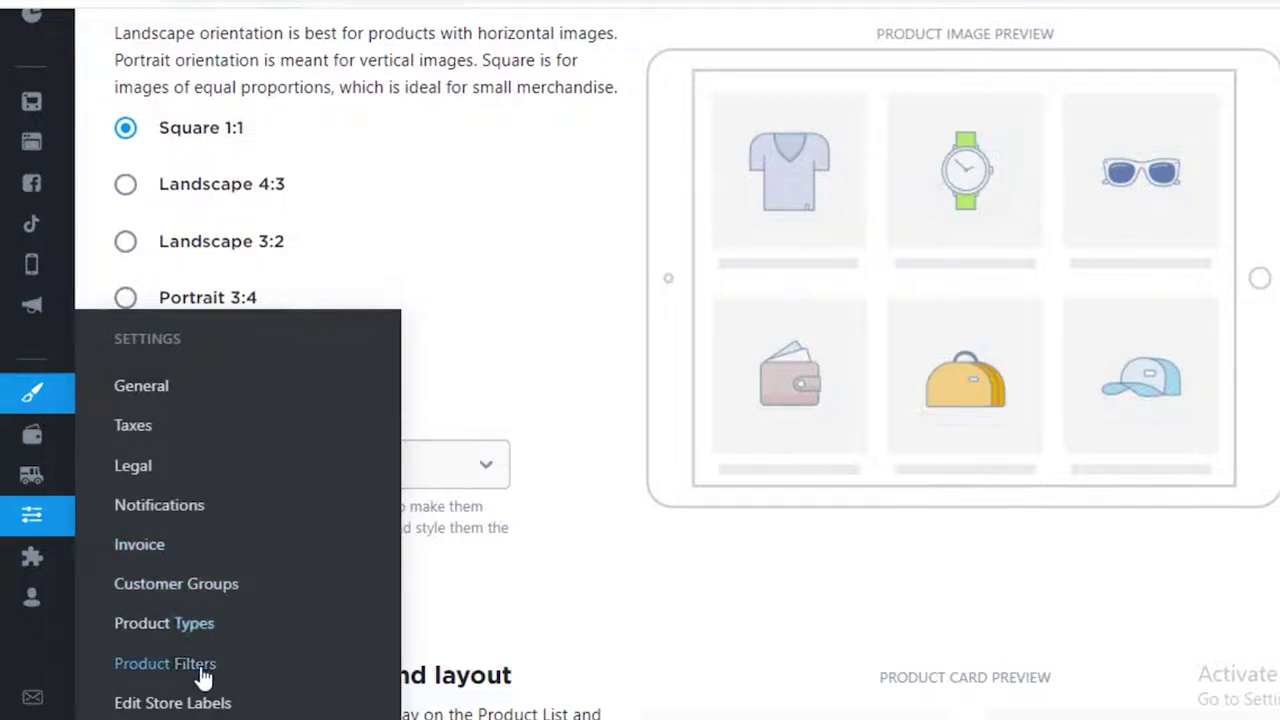
pyautogui.moveTo(36, 562)
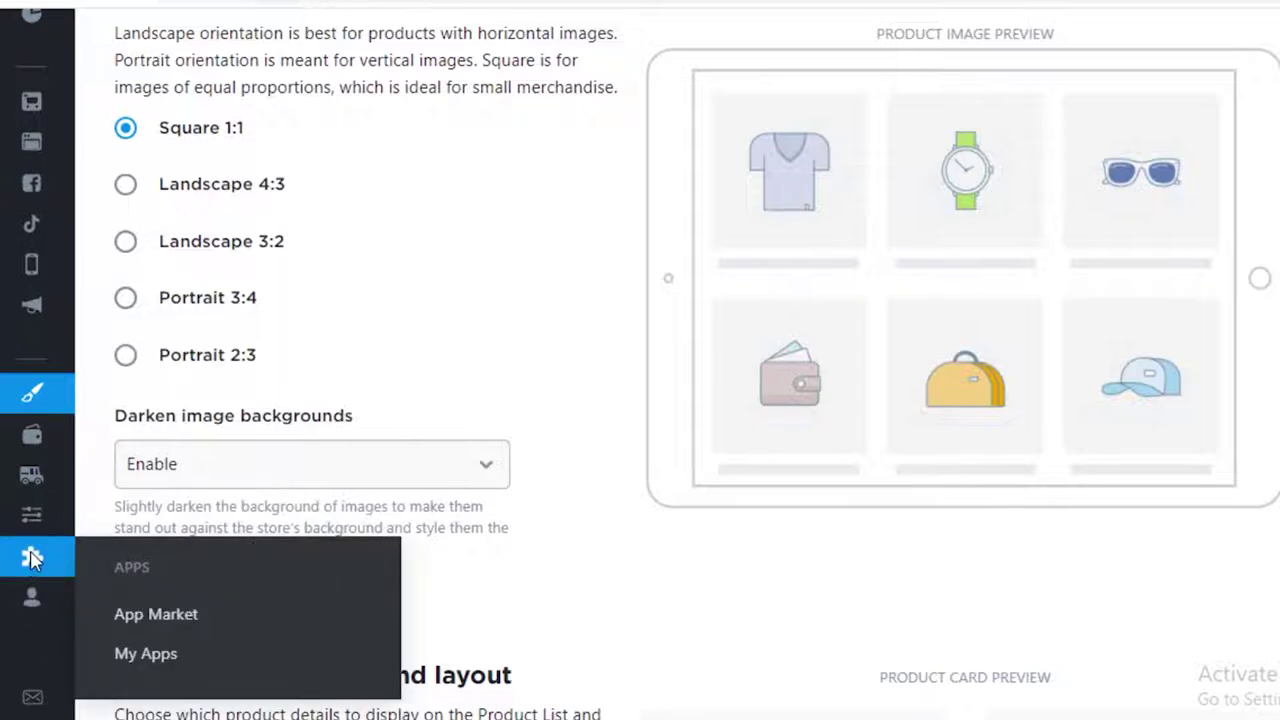
# Search the App Market for apps matching 'ALI'.
pyautogui.click(33, 560)
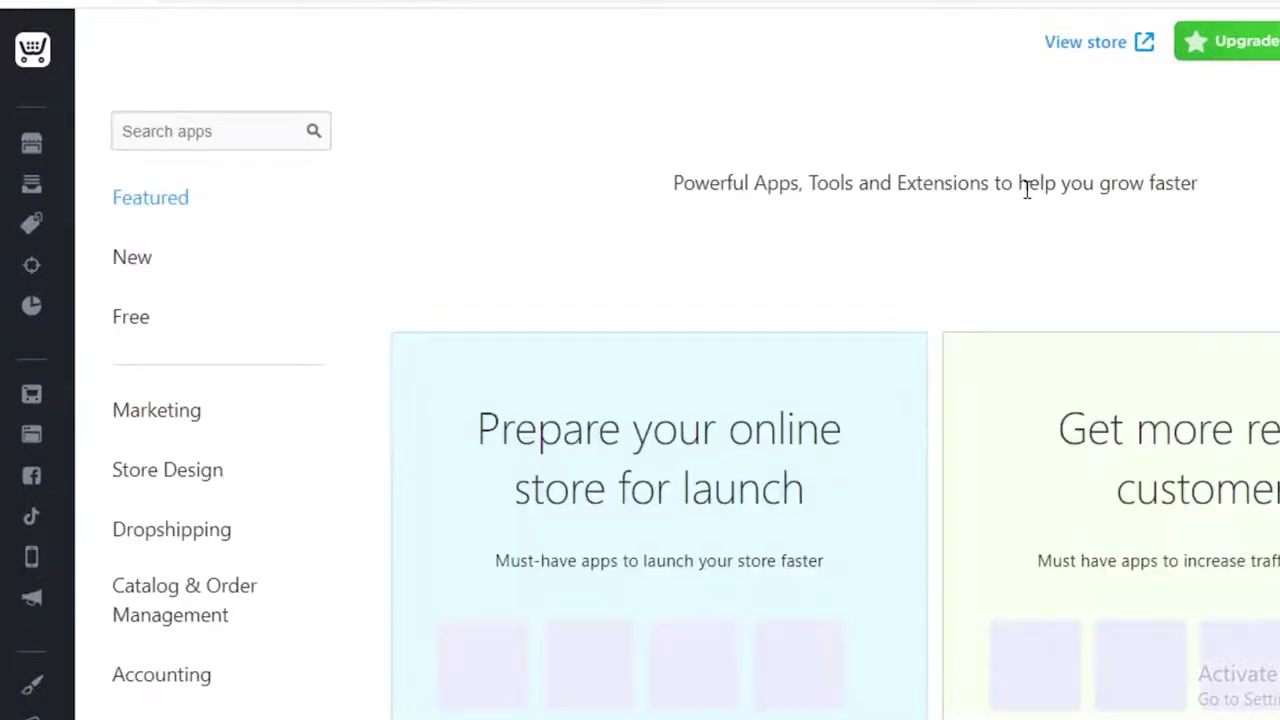
pyautogui.scroll(-2, 980, 240)
pyautogui.scroll(2, 944, 271)
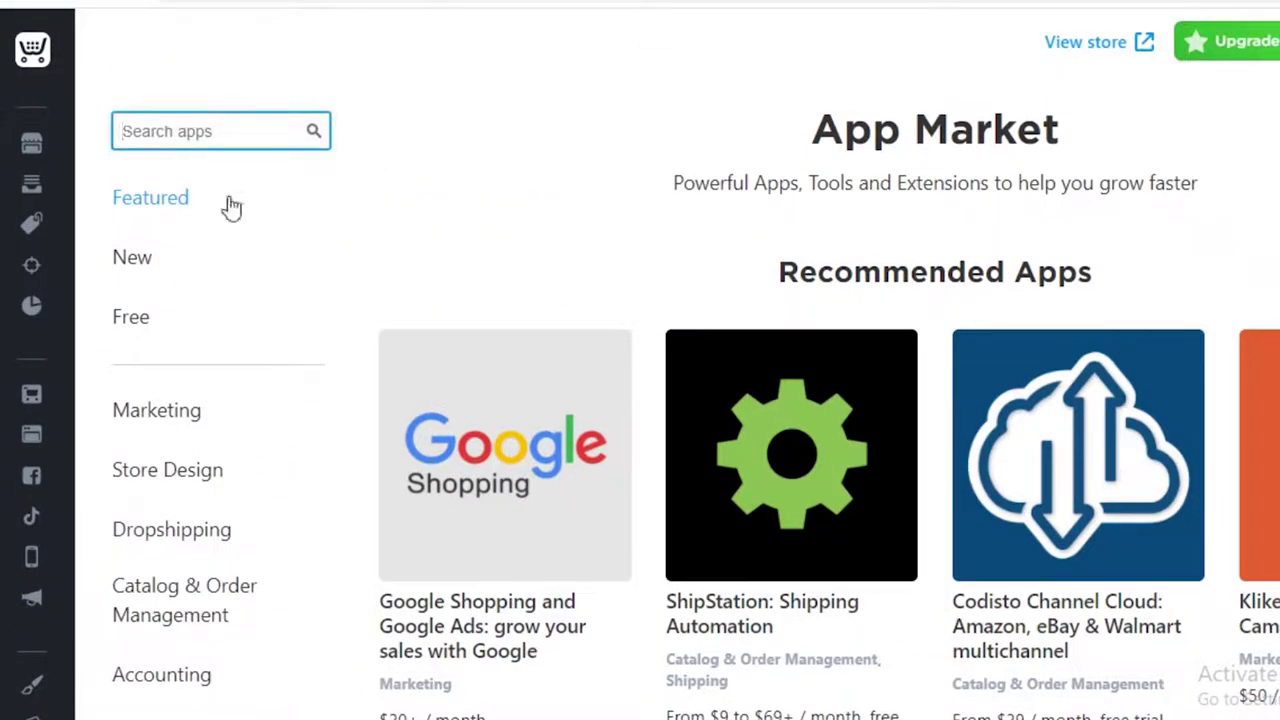
pyautogui.write('ALI')
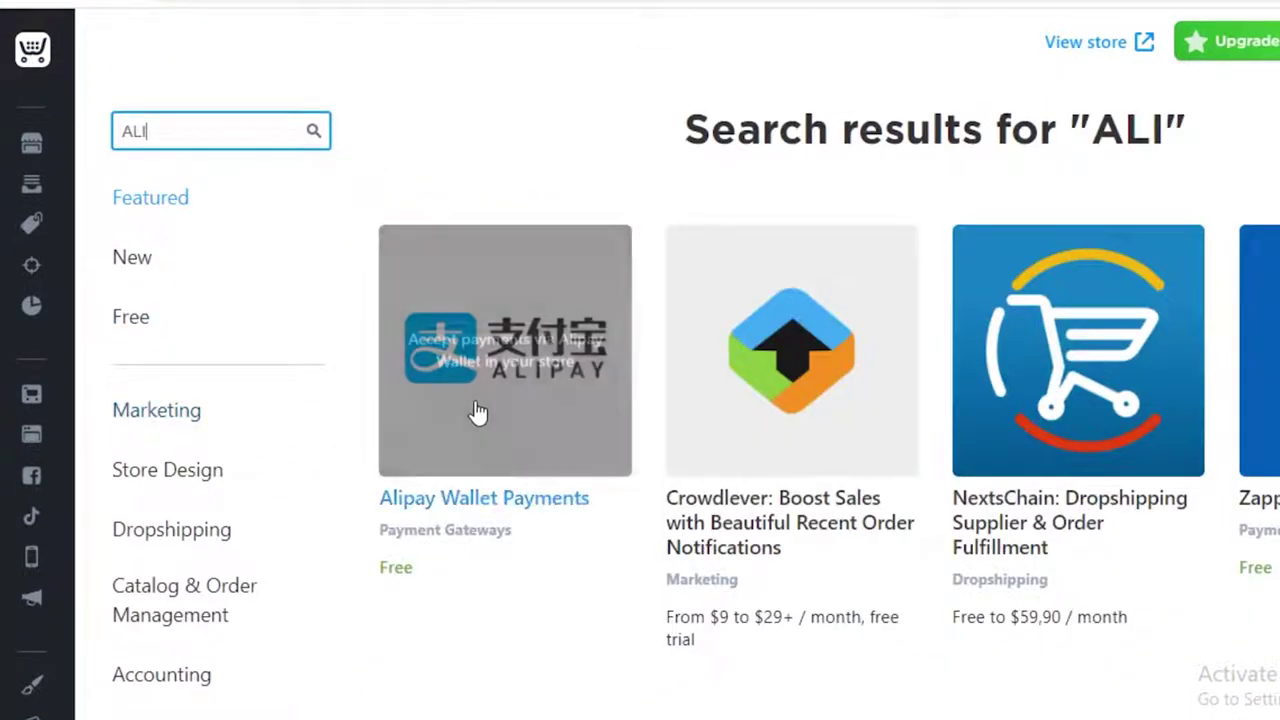
pyautogui.scroll(-4, 428, 357)
pyautogui.scroll(4, 428, 357)
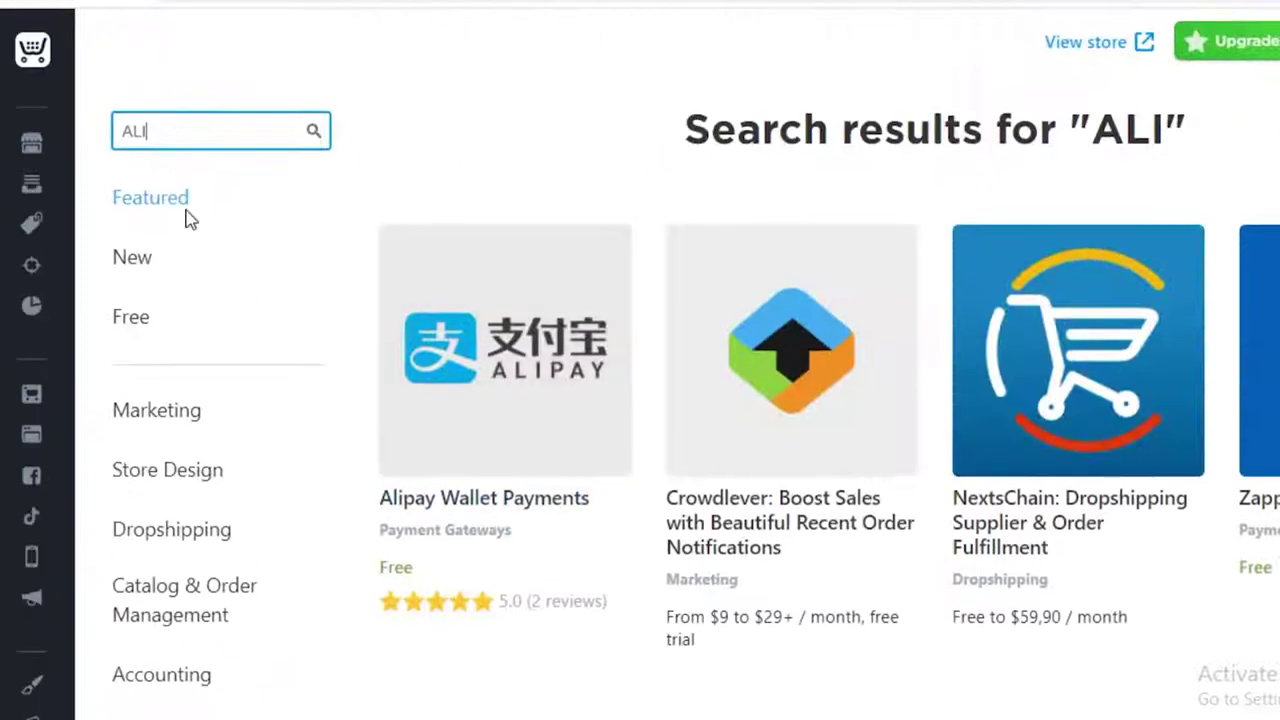
# Browse the Free apps category, including HelpfulCrowd, Zapier and ShipStation.
pyautogui.click(145, 319)
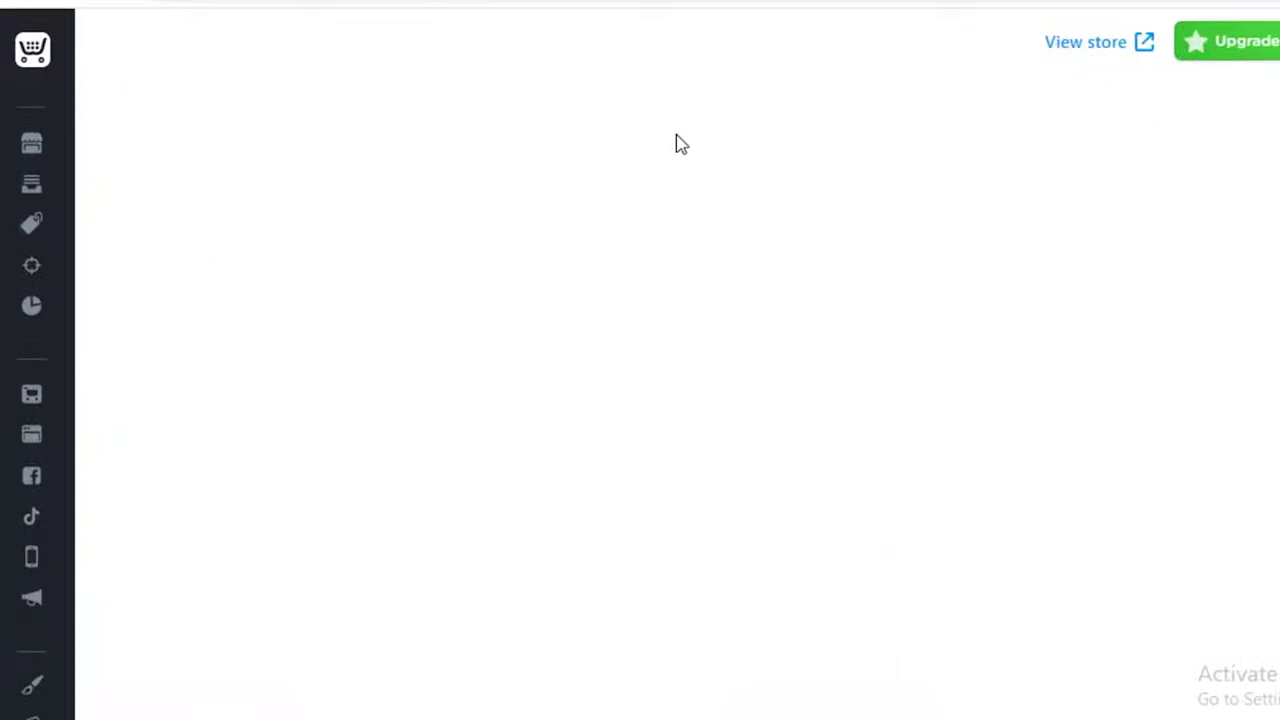
pyautogui.scroll(-10, 1057, 251)
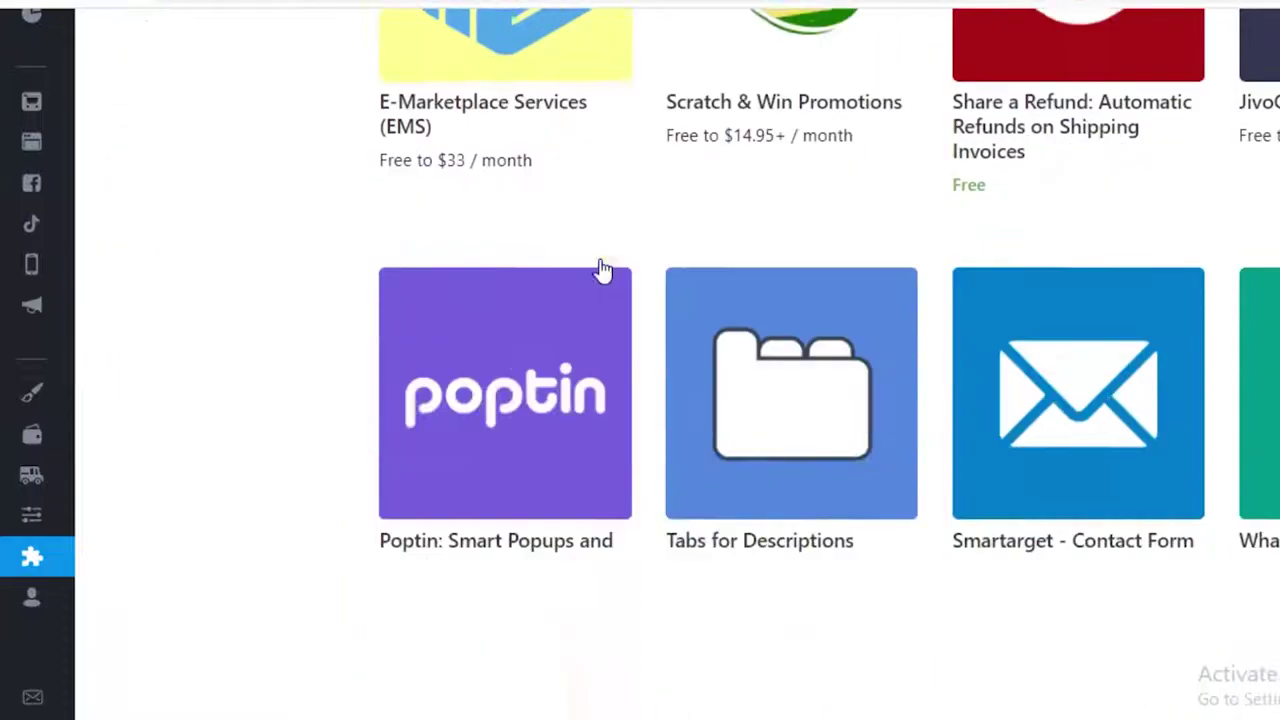
pyautogui.scroll(-8, 1234, 286)
pyautogui.scroll(3, 254, 371)
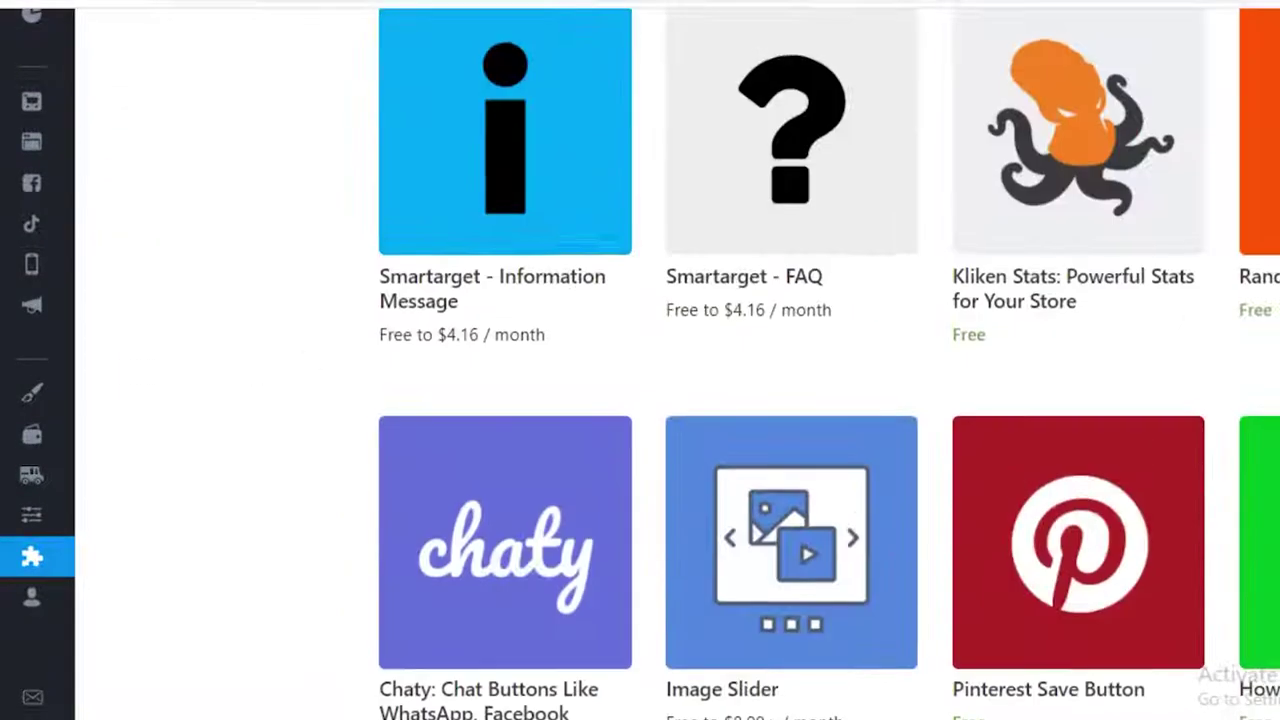
pyautogui.scroll(10, 292, 220)
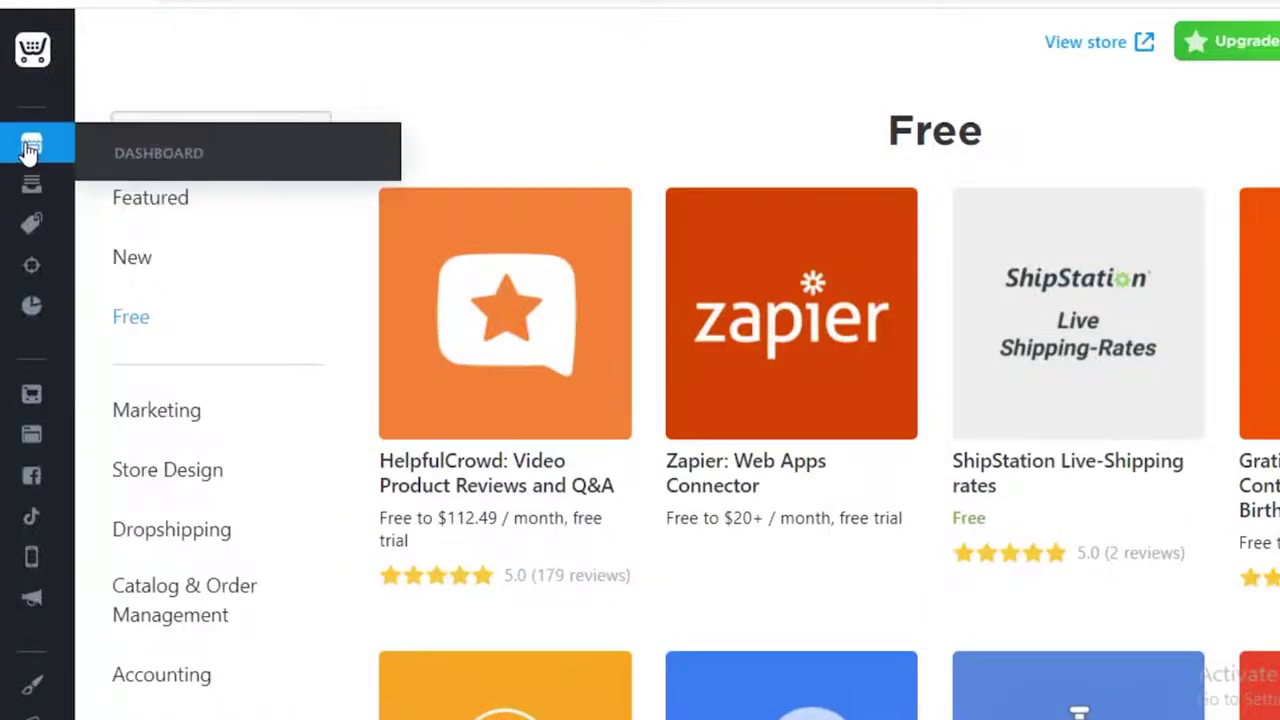
# Scroll through the Dashboard statistics, then check the empty Orders page.
pyautogui.click(31, 148)
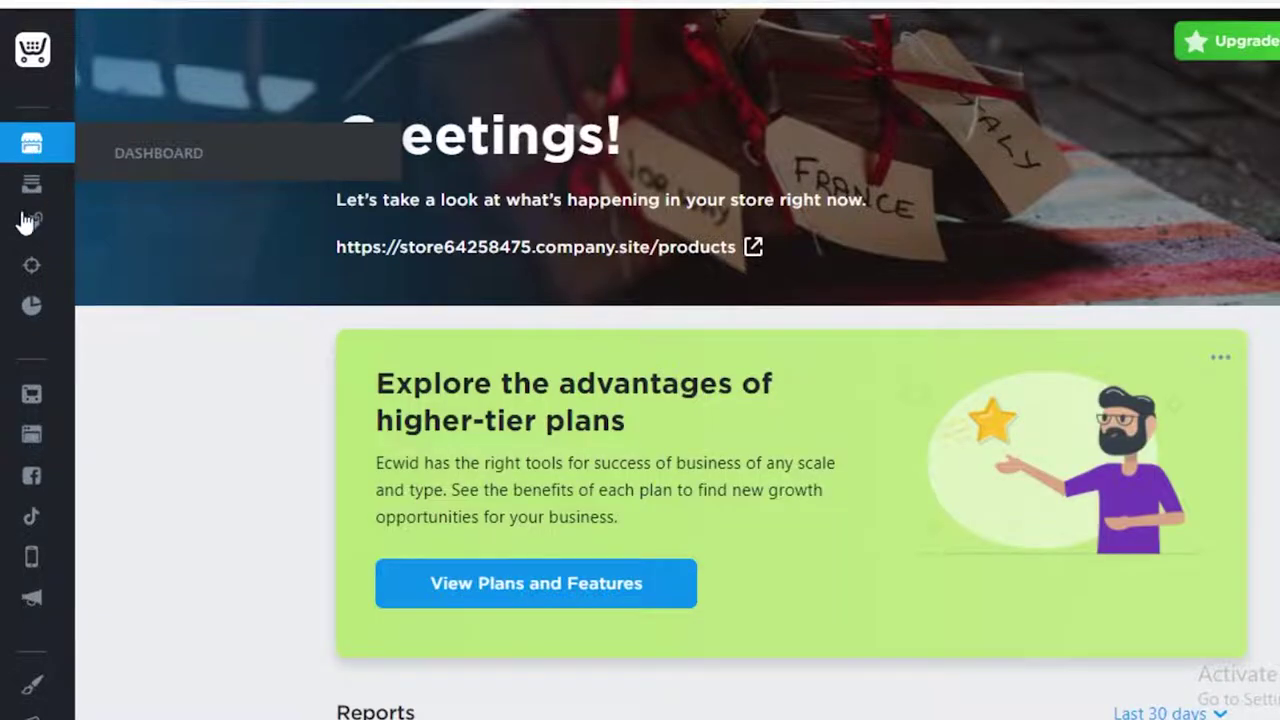
pyautogui.scroll(-10, 420, 177)
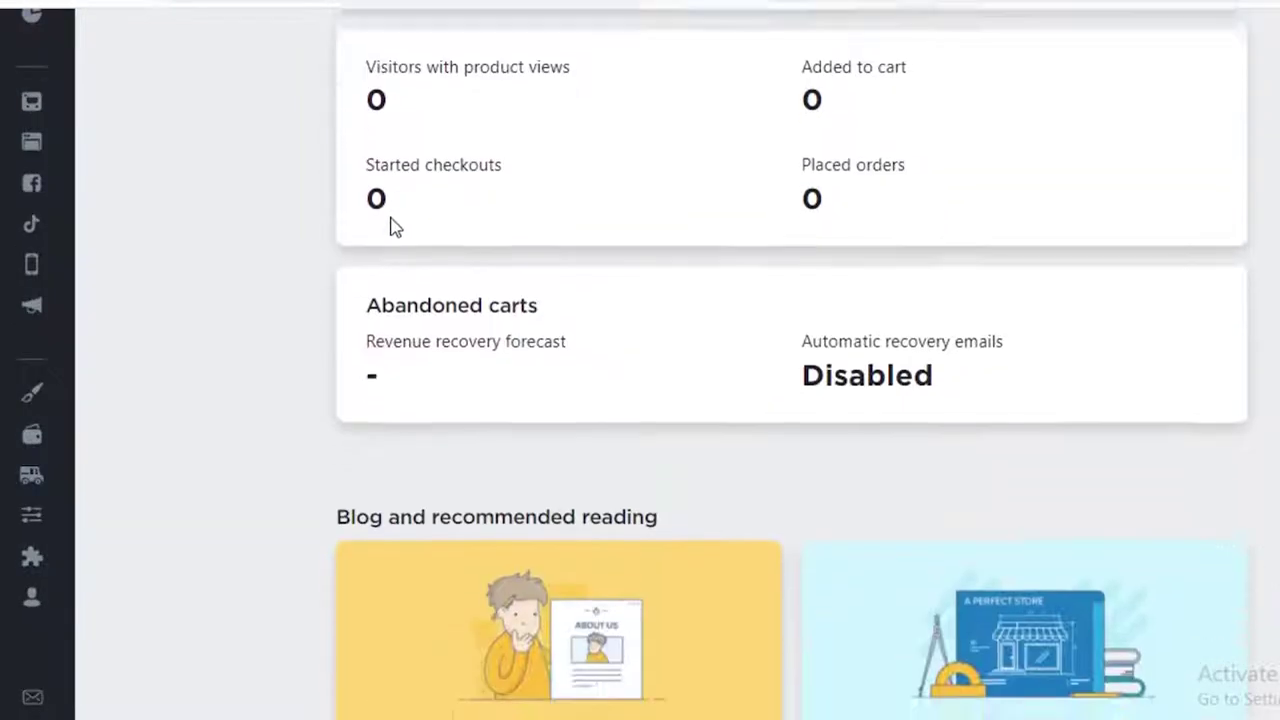
pyautogui.scroll(4, 388, 229)
pyautogui.scroll(-7, 398, 249)
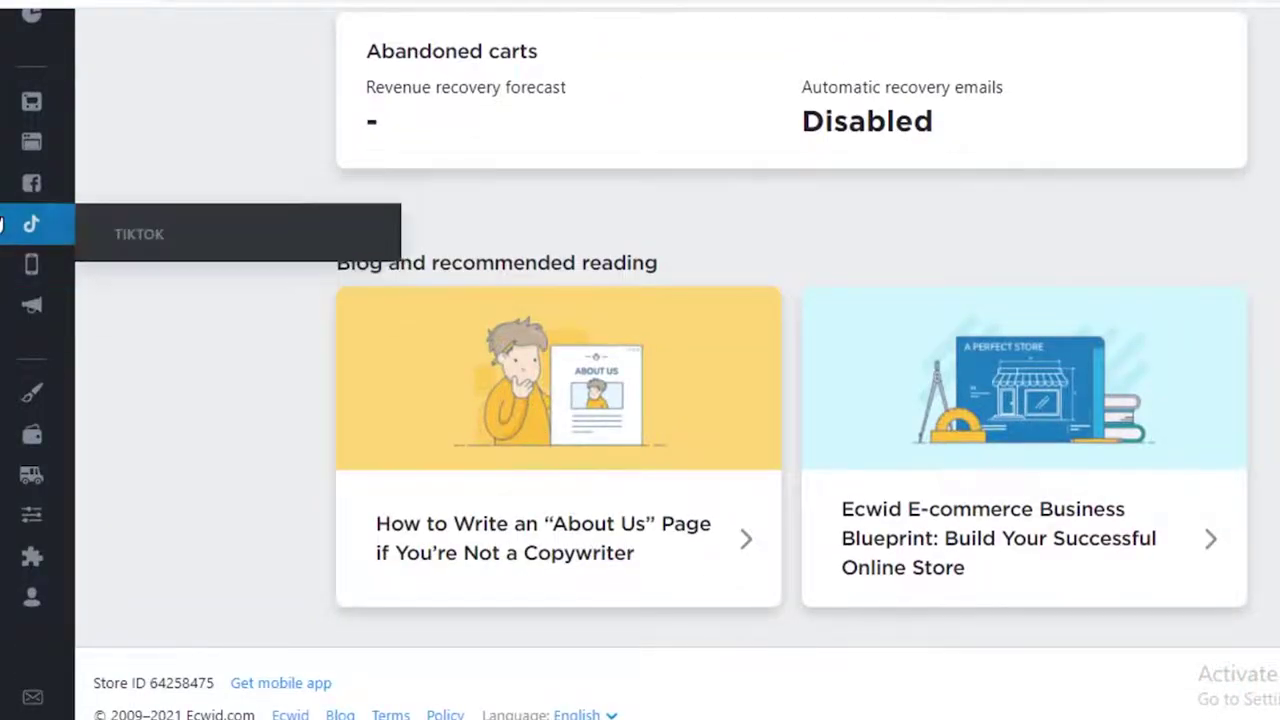
pyautogui.scroll(4, 45, 320)
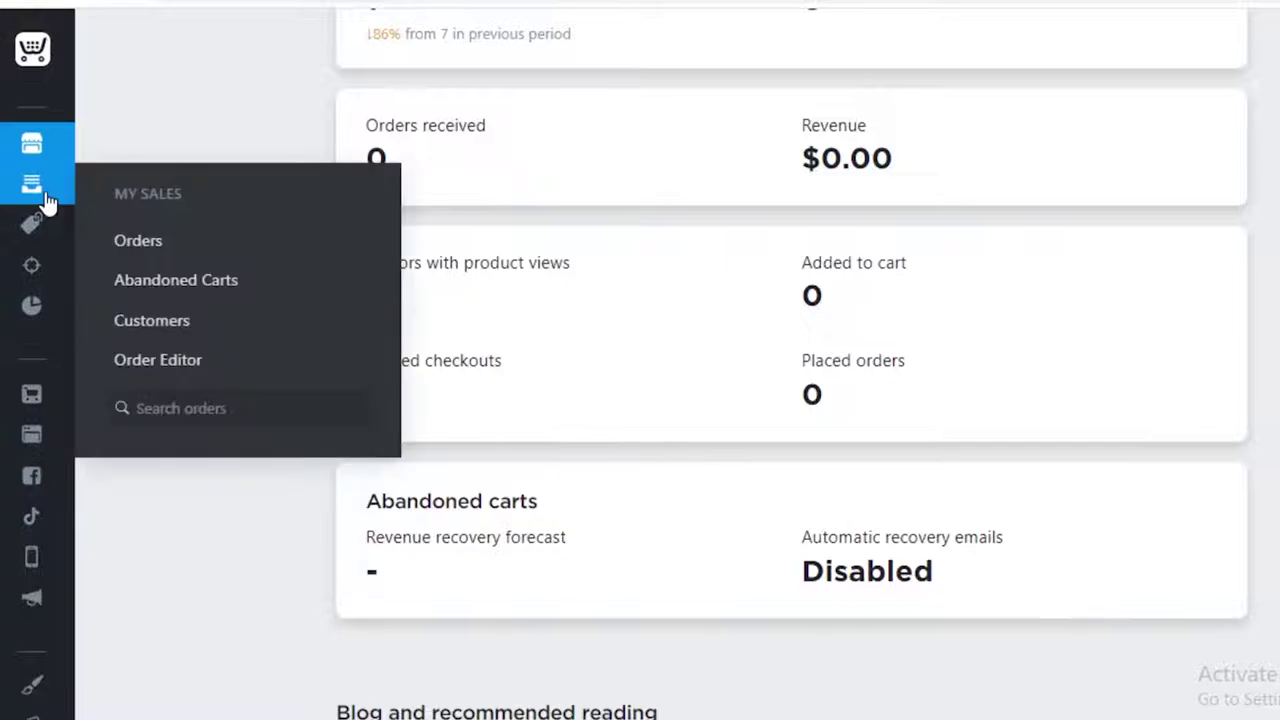
pyautogui.click(47, 196)
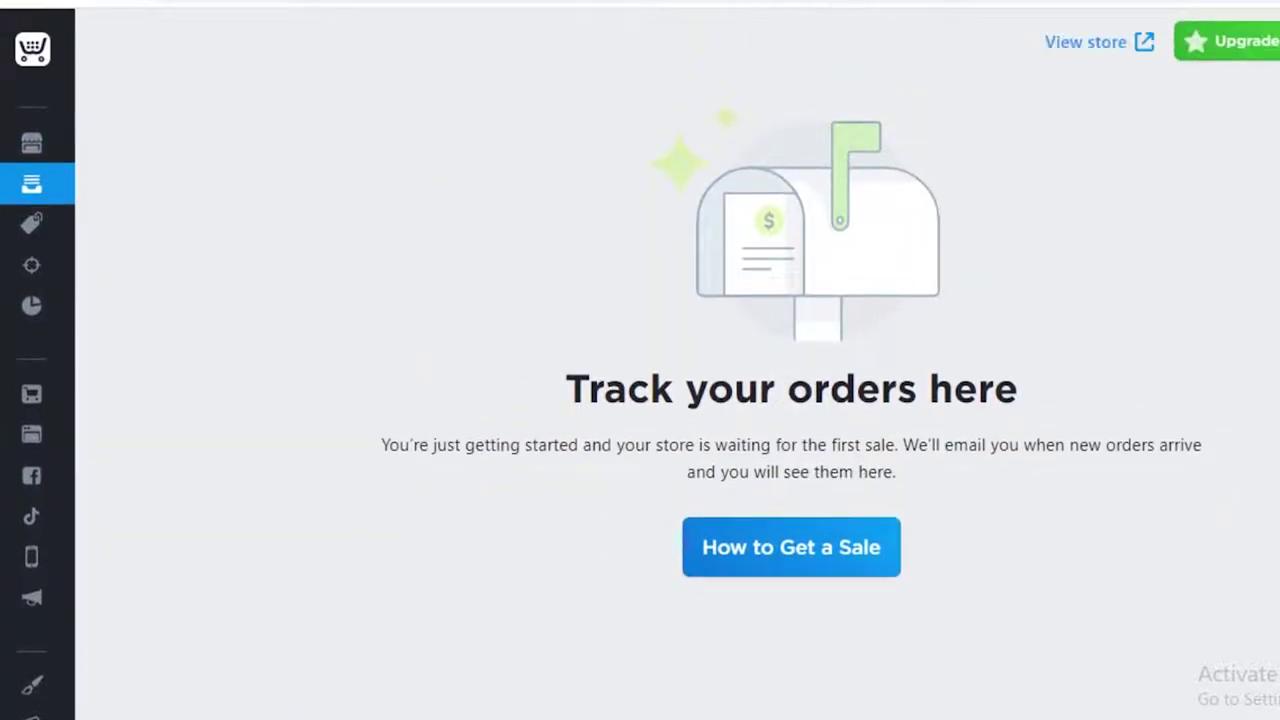
pyautogui.hotkey('ctrl', 't')
# Load alibaba.com from 'aliba' in a new tab, then return to the Ecwid Orders tab.
pyautogui.write('ali')
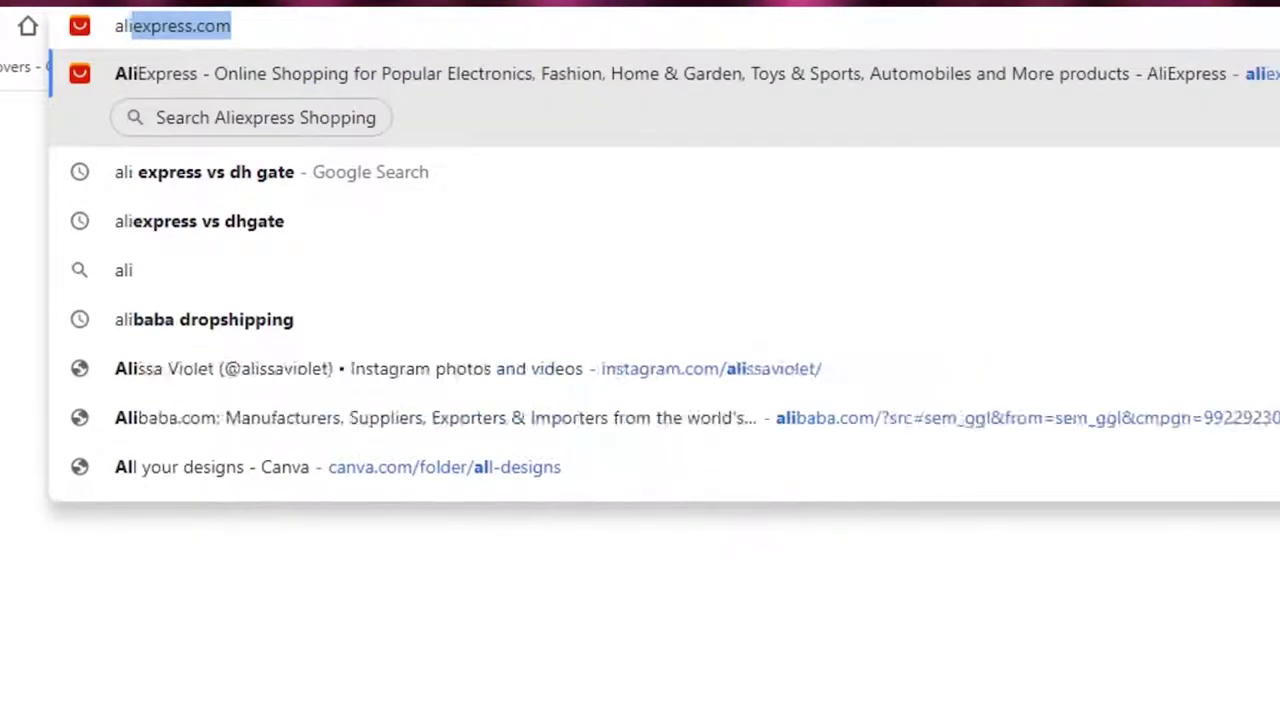
pyautogui.write('ba')
pyautogui.press('Return')
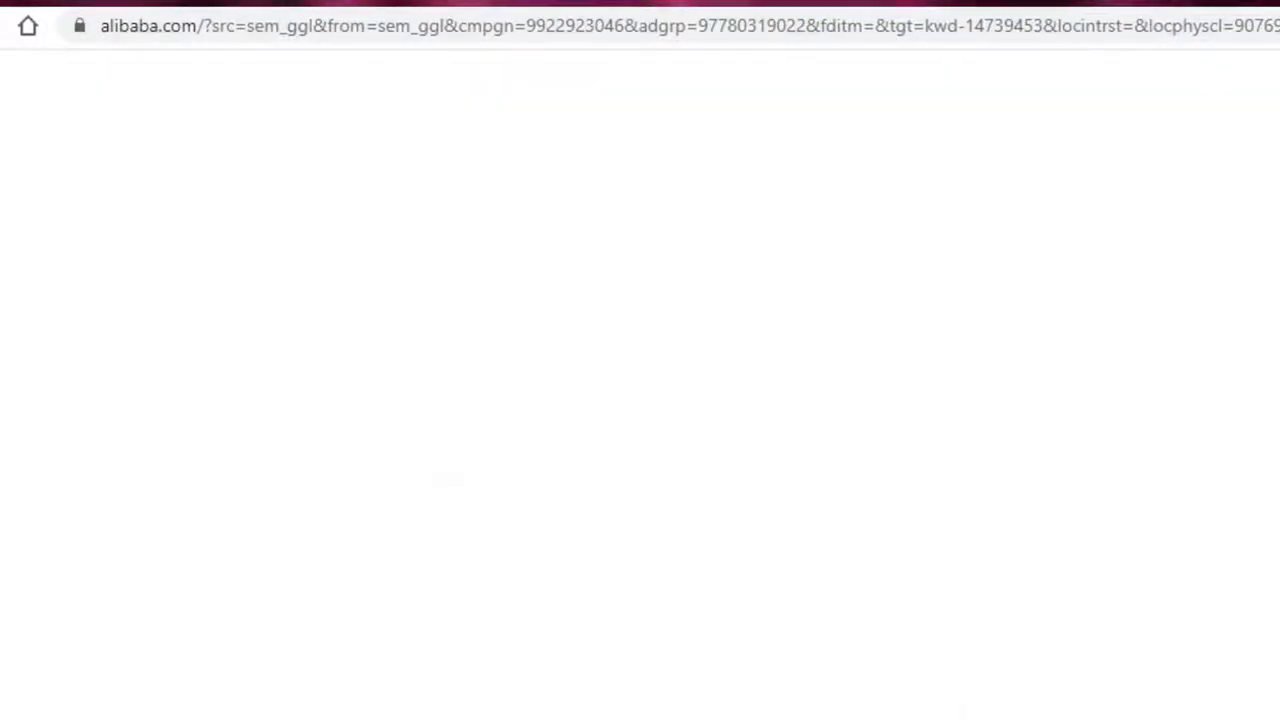
pyautogui.hotkey('ctrl', 'w')
pyautogui.hotkey('ctrl', 'Tab')
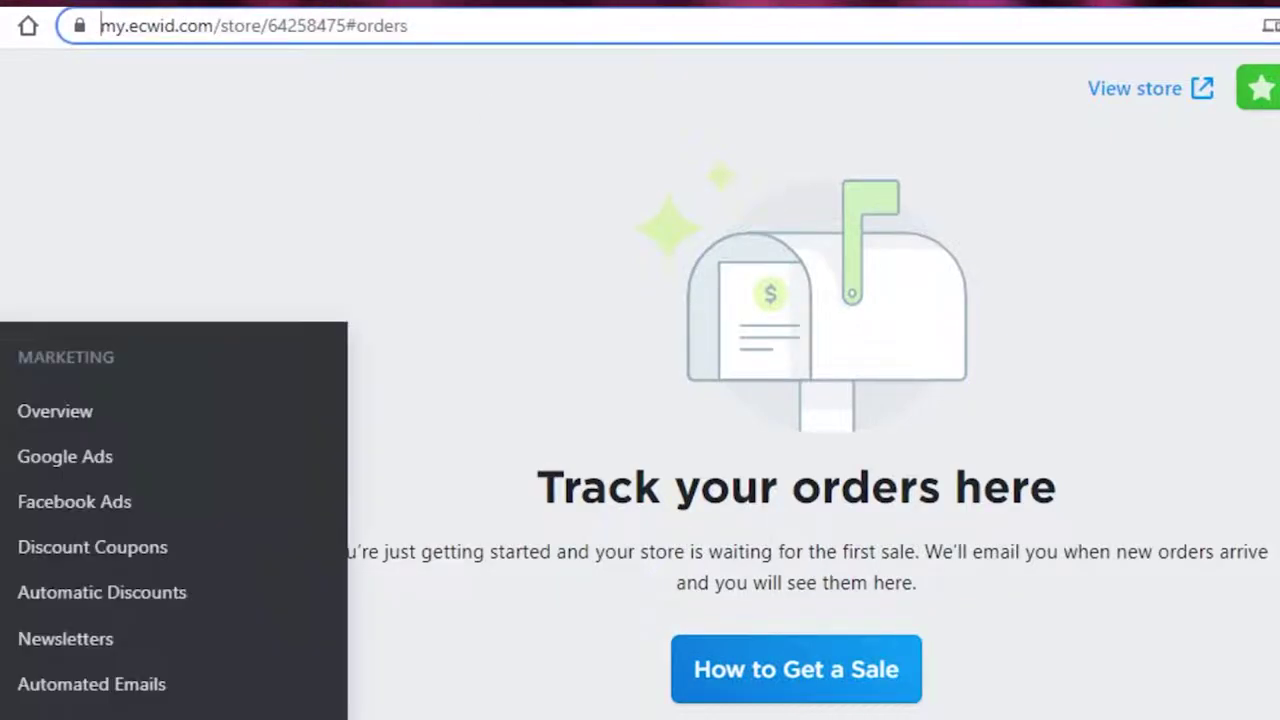
# Go to the Products list and open the Import Products dialog.
pyautogui.click(51, 363)
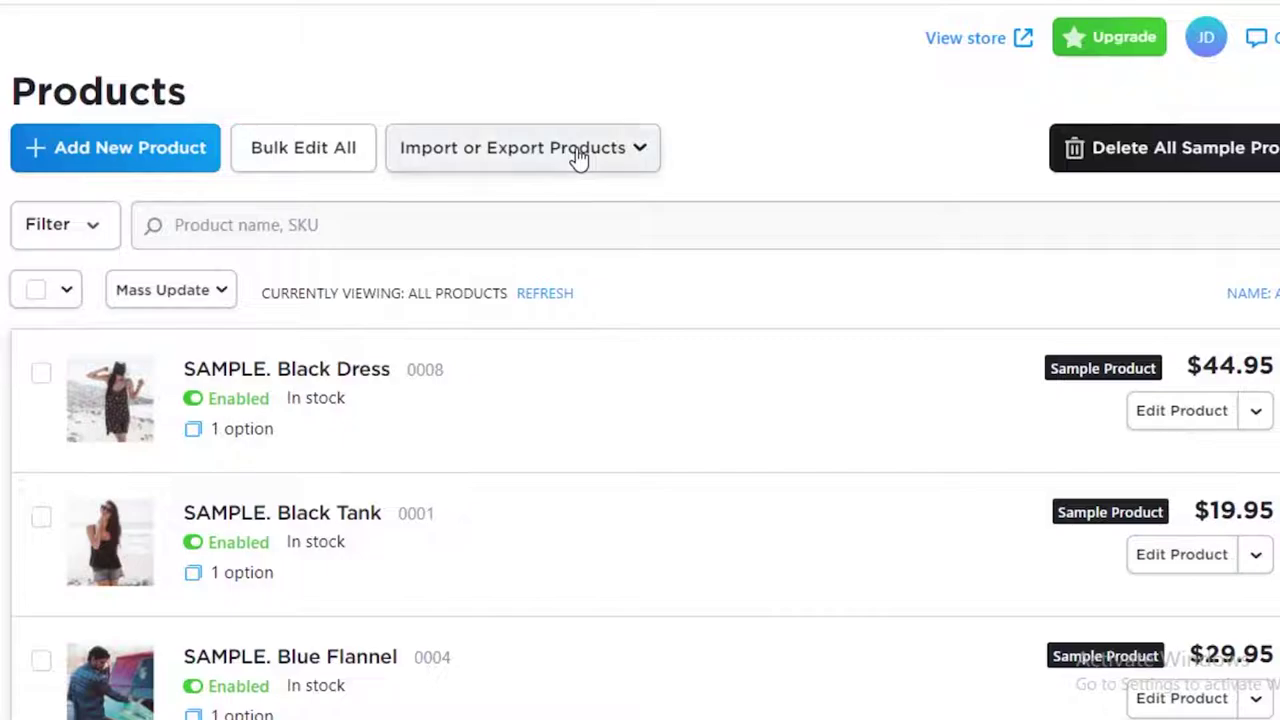
pyautogui.click(578, 157)
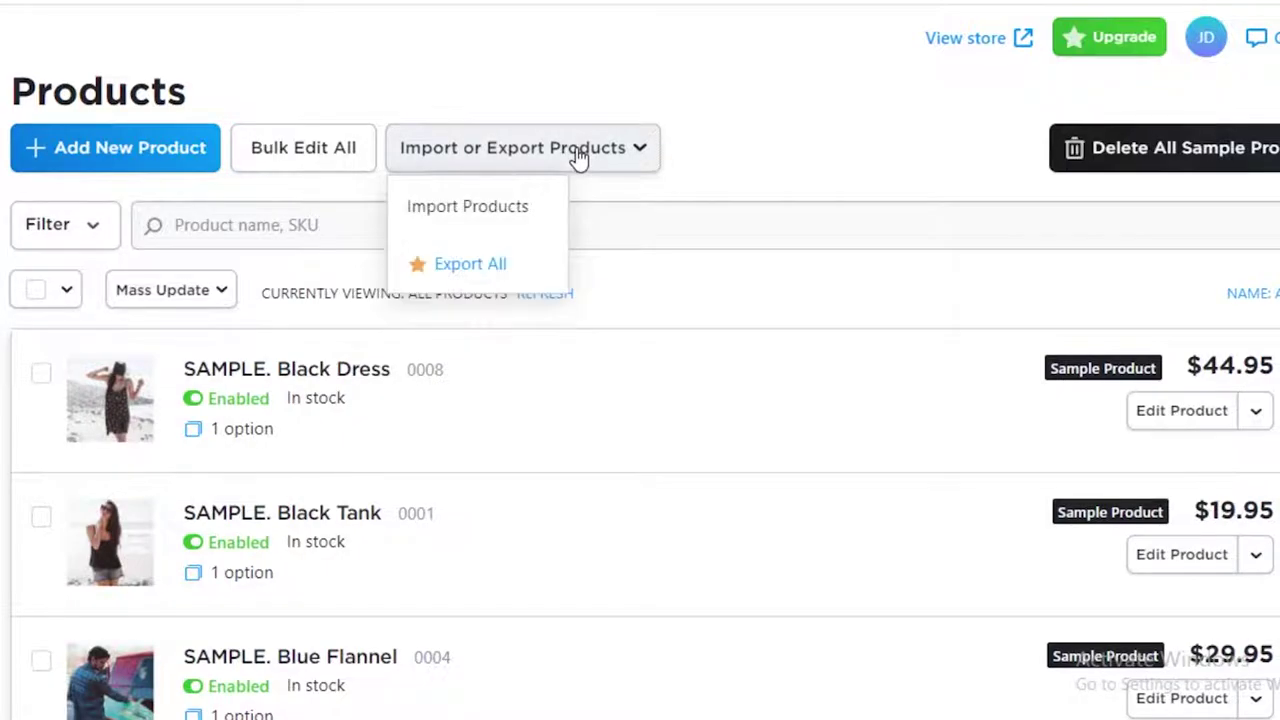
pyautogui.click(479, 268)
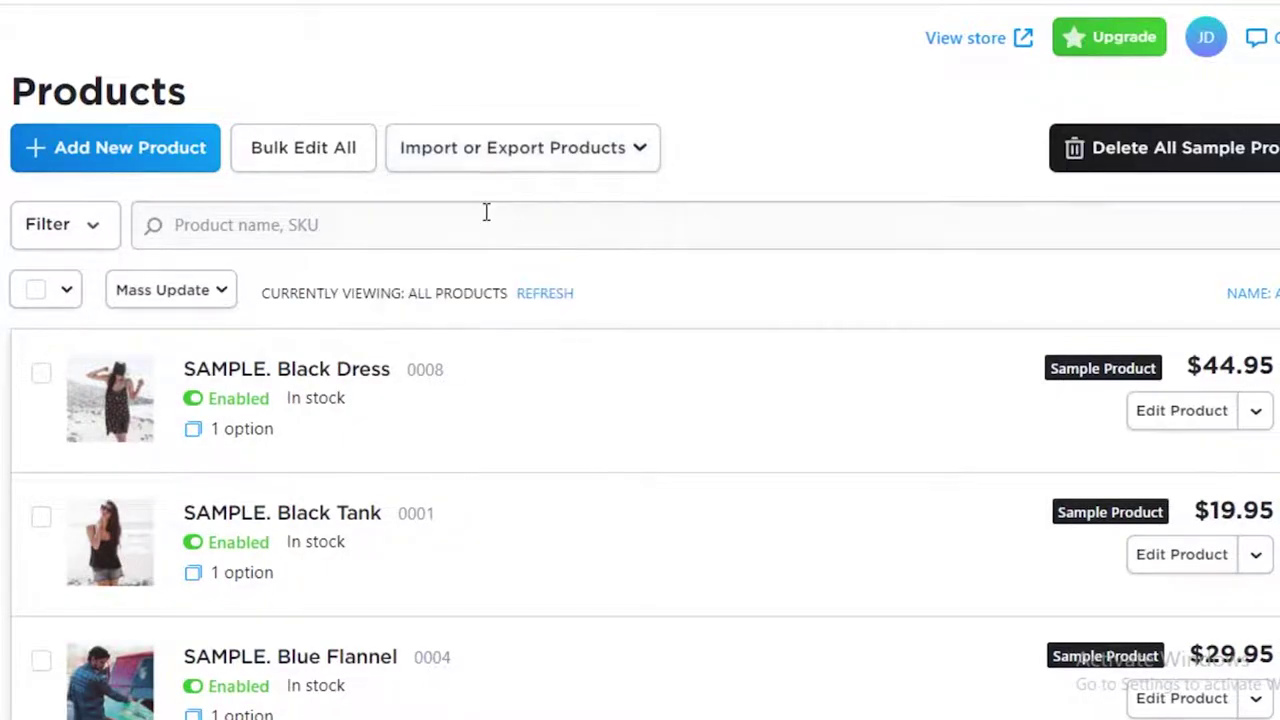
pyautogui.click(537, 160)
# Look through the CSV, XCart and LiteCommerce import tabs, then close the dialog without importing.
pyautogui.scroll(-1, 500, 335)
pyautogui.scroll(-1, 500, 335)
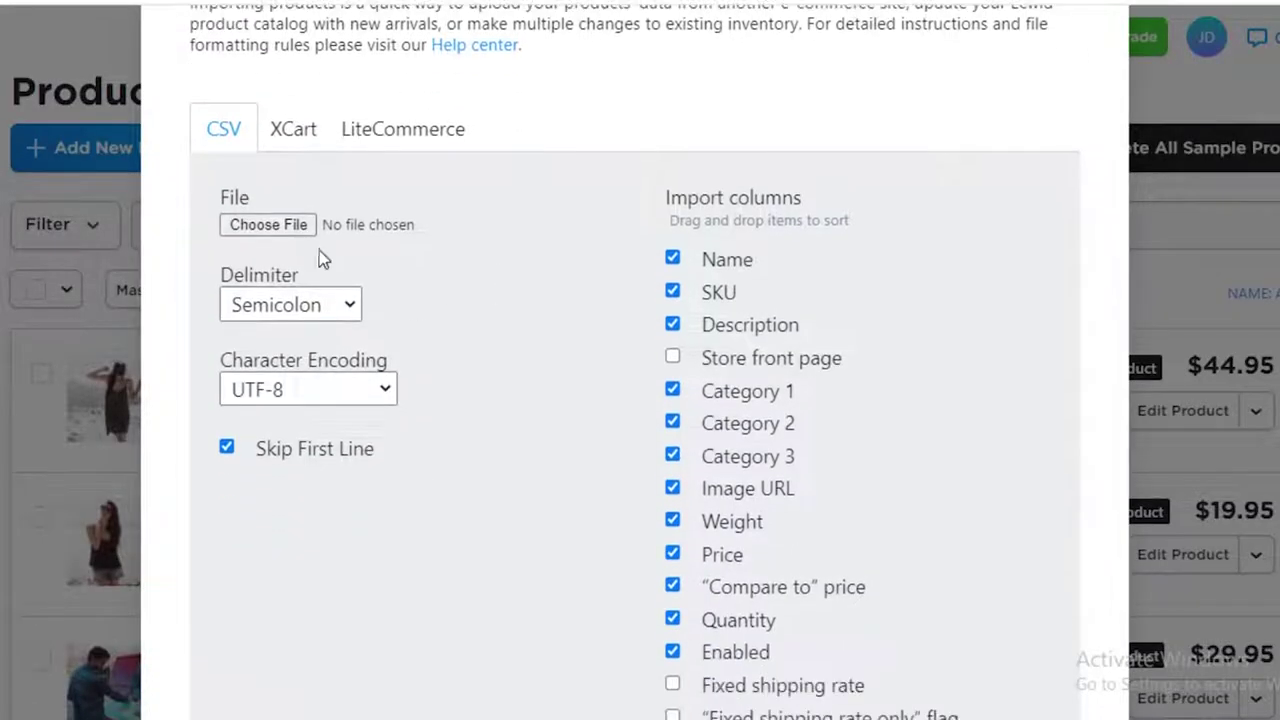
pyautogui.scroll(2, 300, 230)
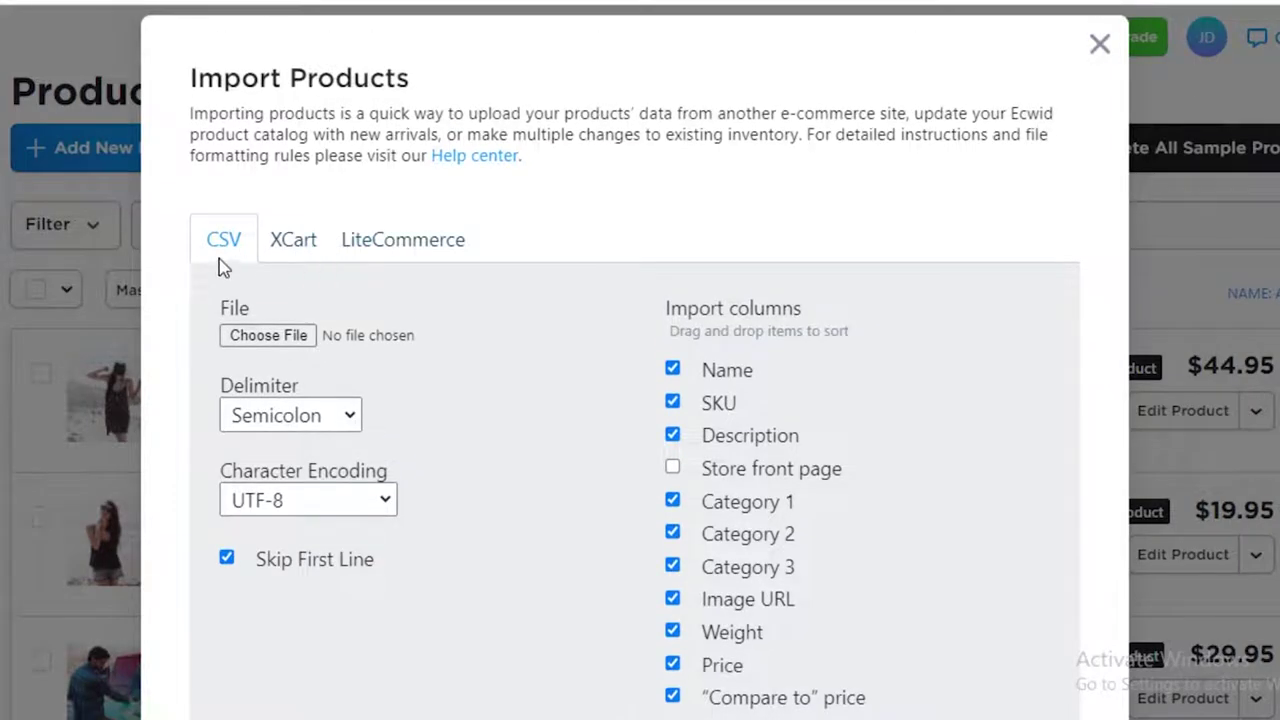
pyautogui.click(280, 250)
pyautogui.click(467, 256)
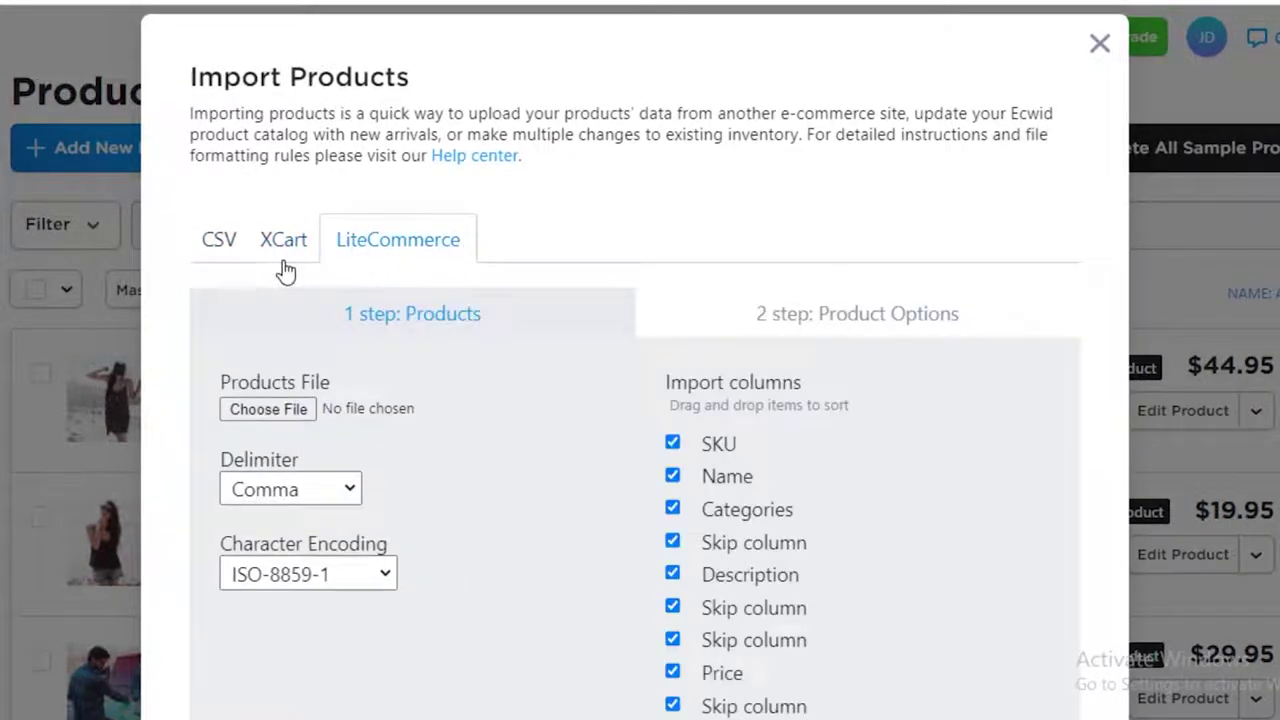
pyautogui.click(220, 250)
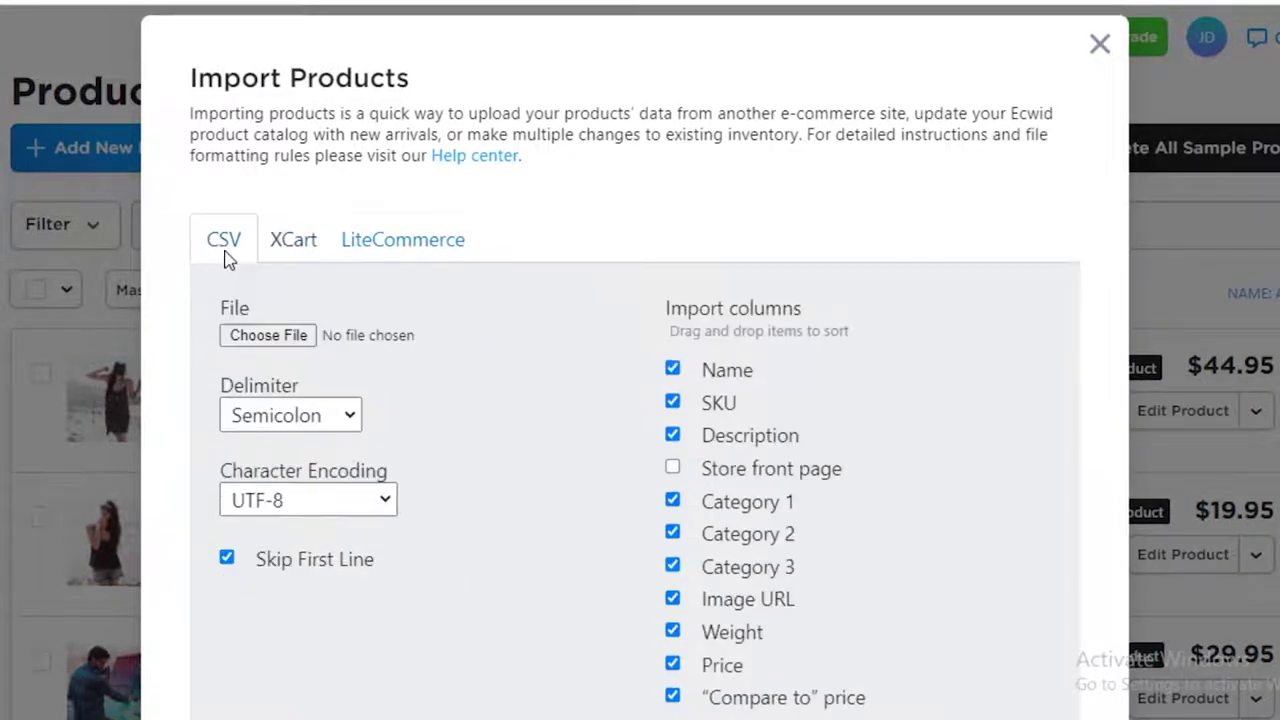
pyautogui.click(1100, 45)
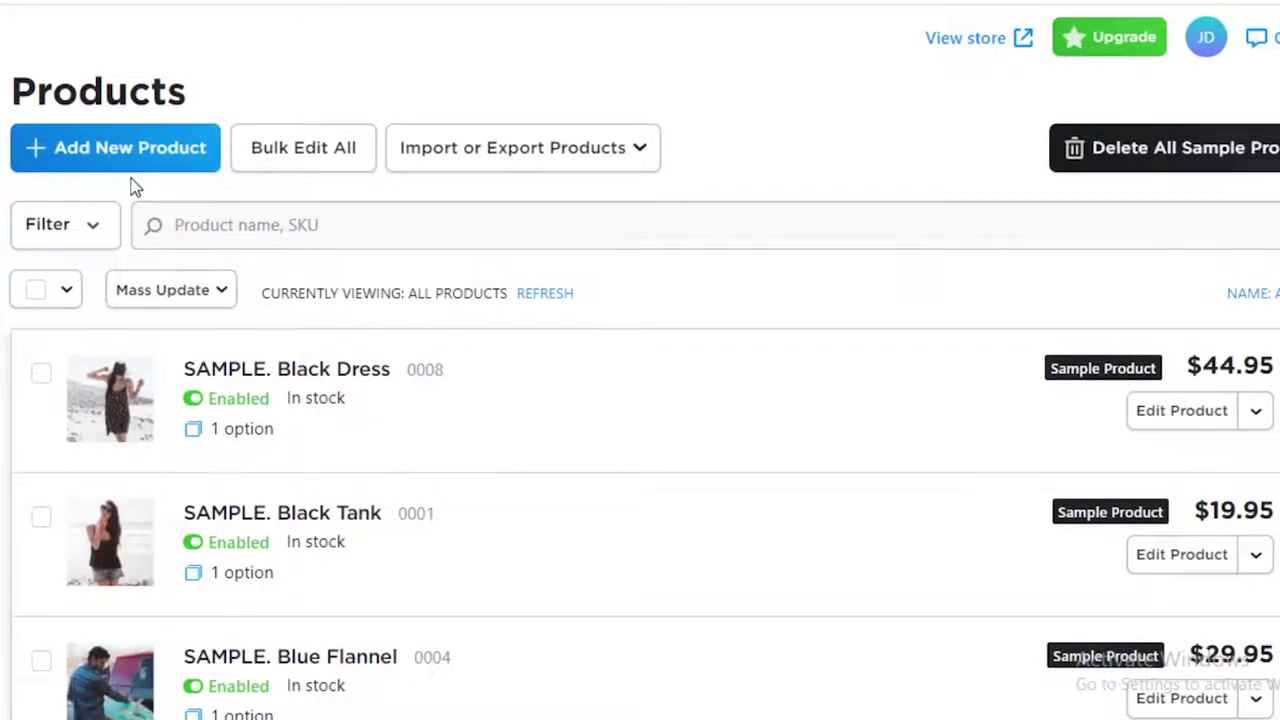
pyautogui.click(153, 157)
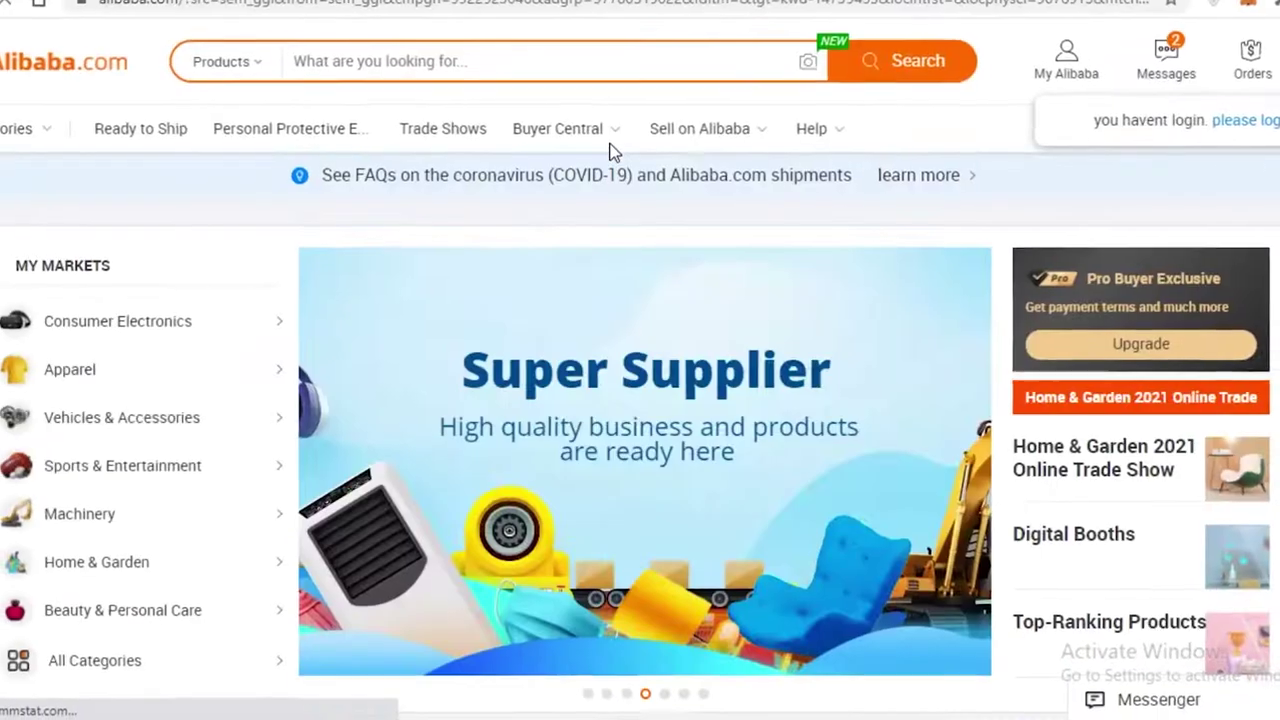
# Browse Alibaba down to Consumer Electronics and open Computer Hardware & Software.
pyautogui.scroll(-8, 640, 250)
pyautogui.scroll(-4, 917, 420)
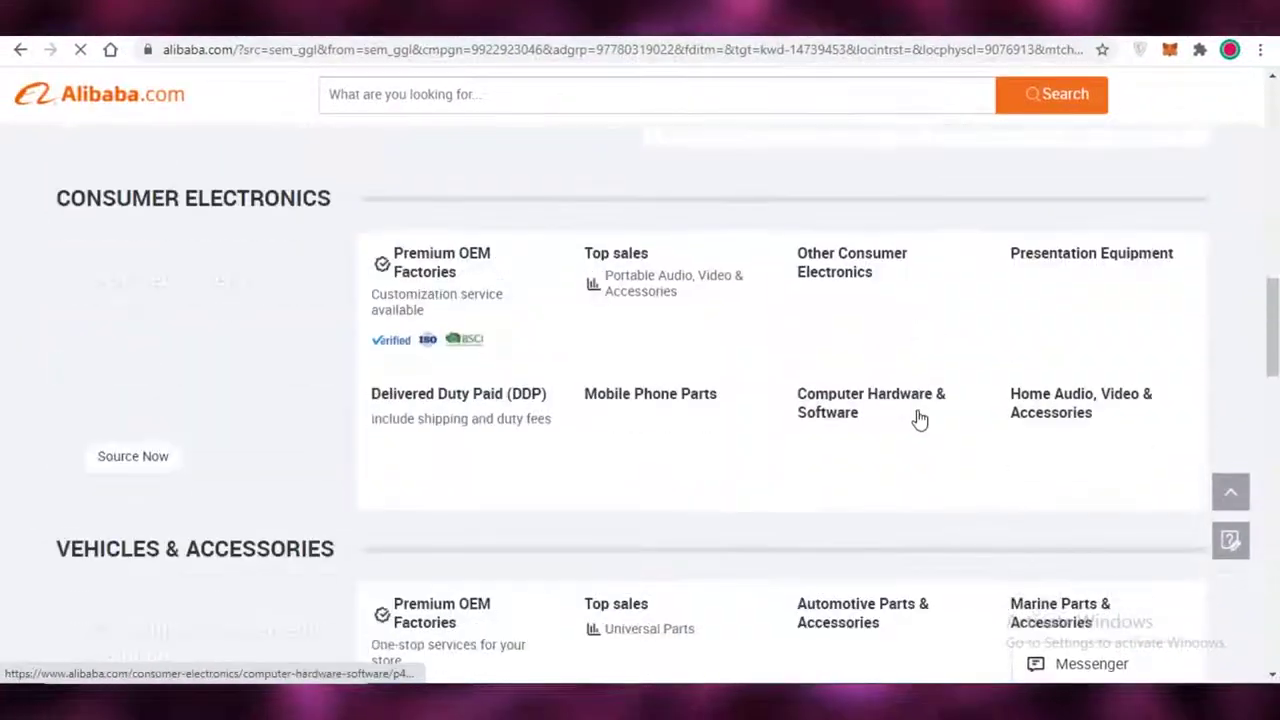
pyautogui.scroll(-4, 605, 365)
pyautogui.click(605, 365)
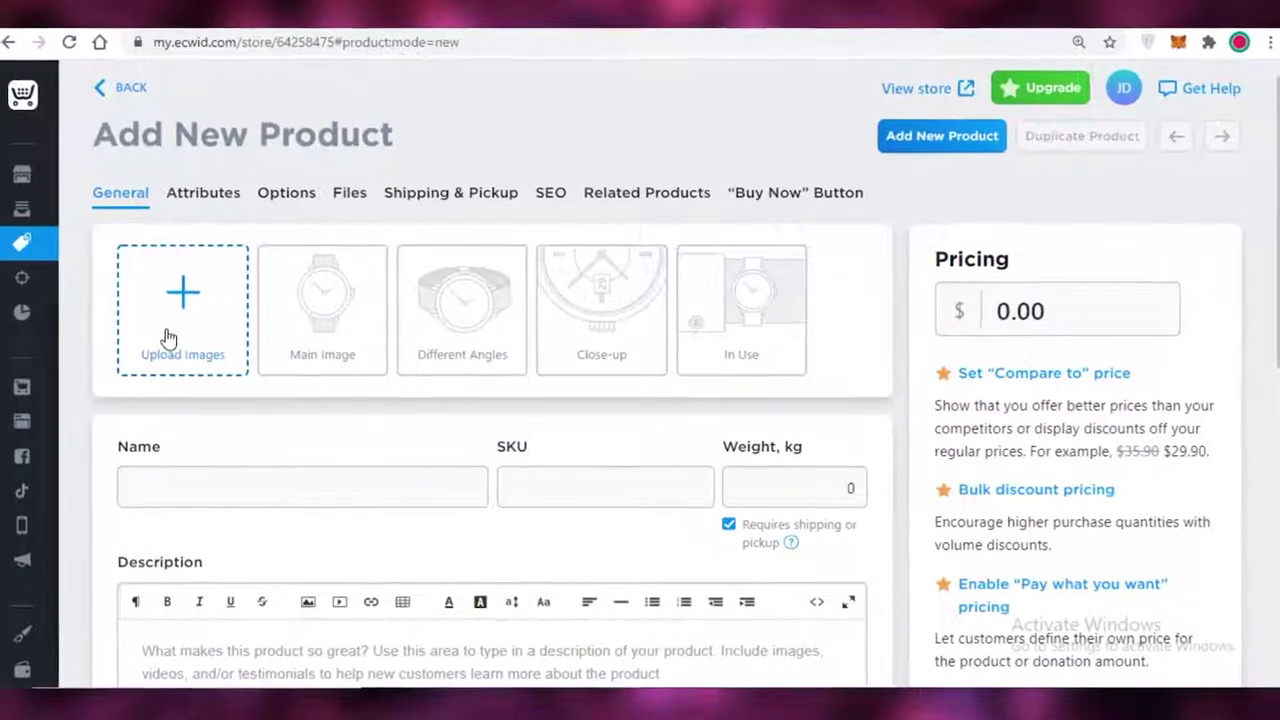
# Upload the leather bag photo from Downloads as the product image.
pyautogui.click(228, 295)
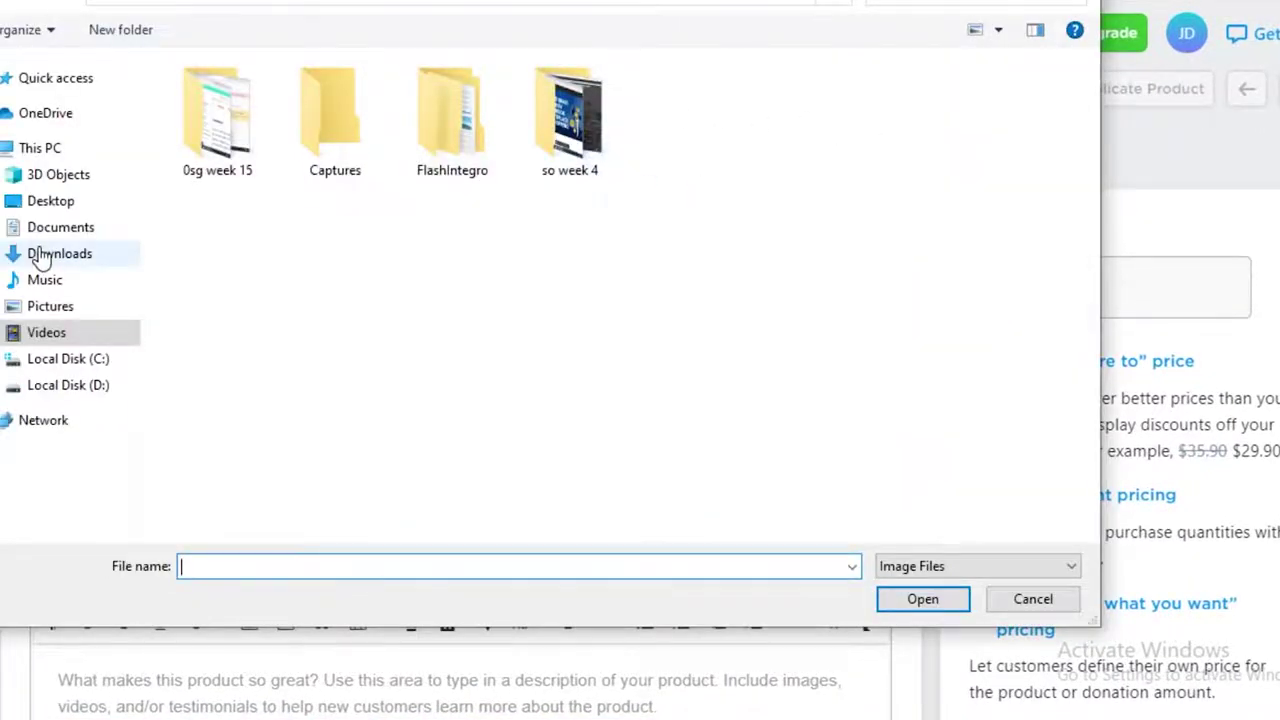
pyautogui.click(40, 255)
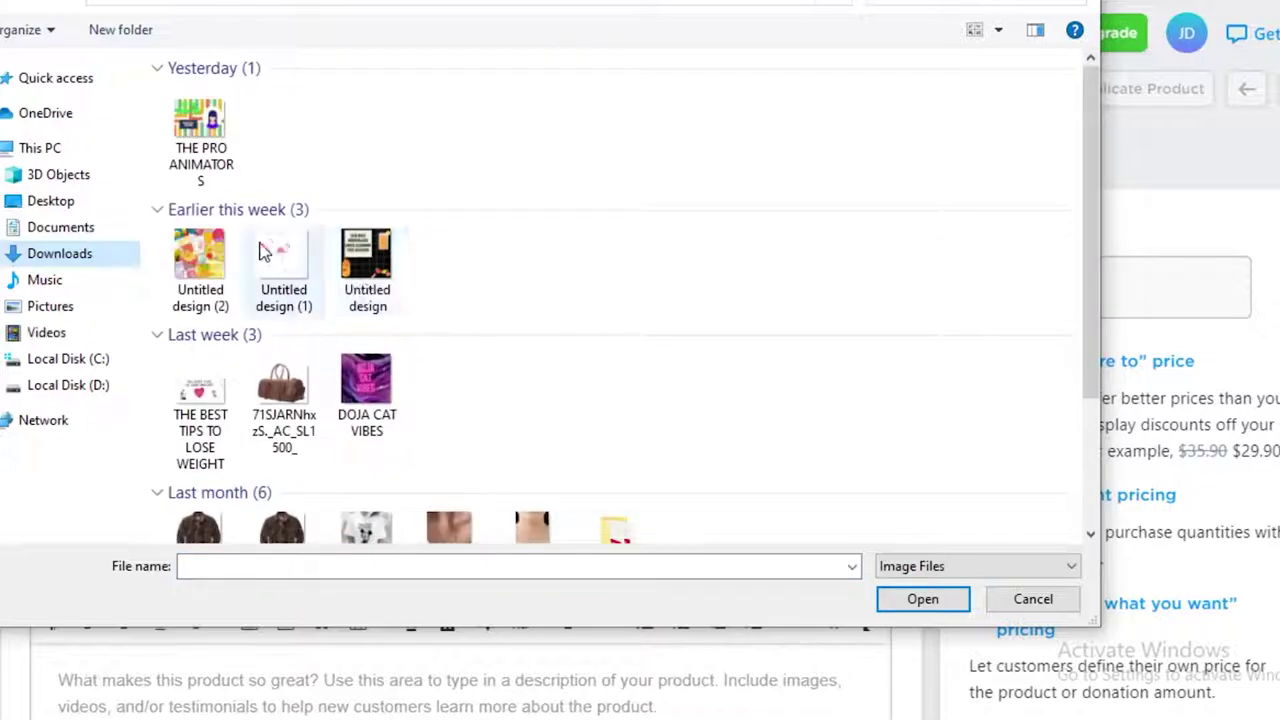
pyautogui.scroll(-3, 408, 420)
pyautogui.doubleClick(283, 178)
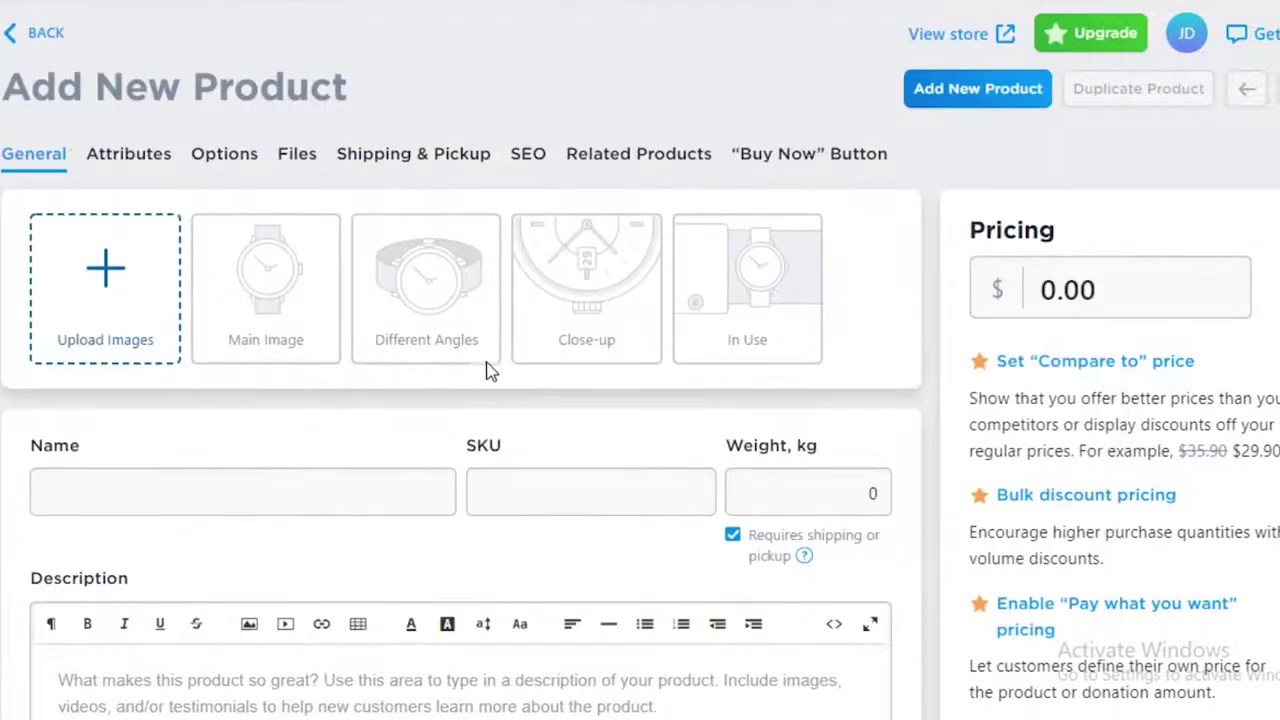
# Name the product 'Duffel Bag' and set its weight to 1 kg.
pyautogui.click(116, 483)
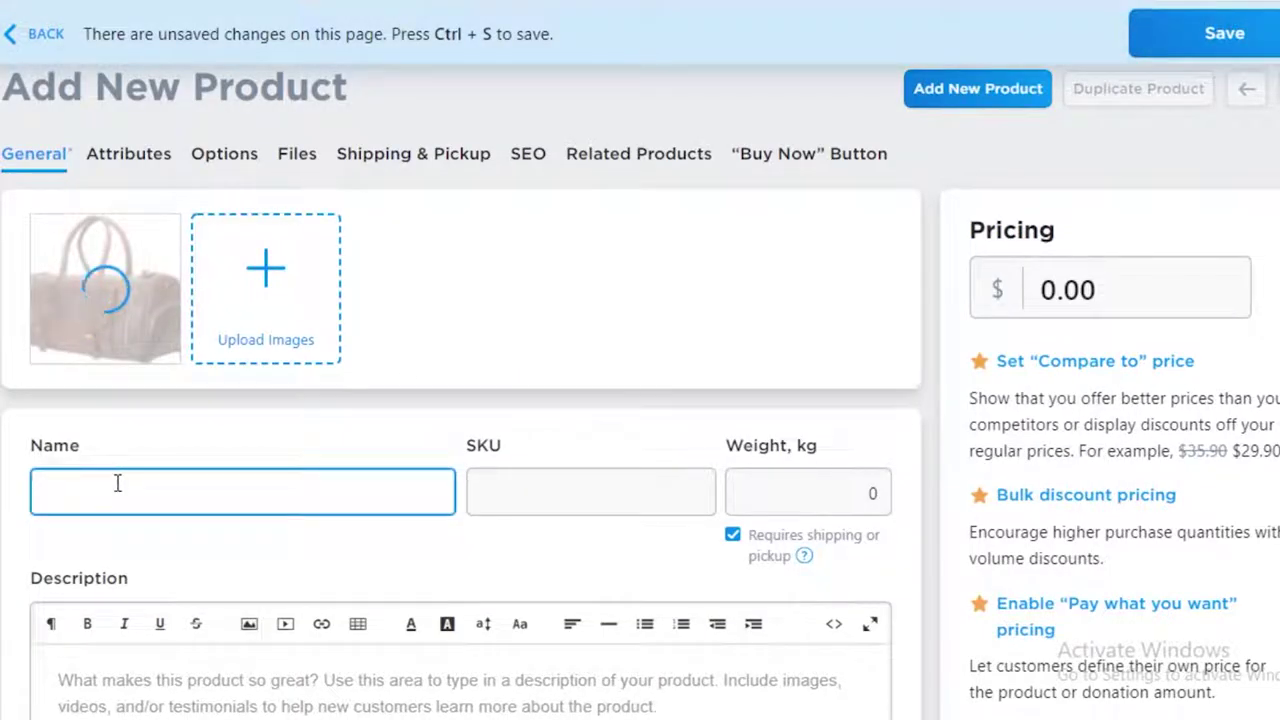
pyautogui.write('Duffel Bag')
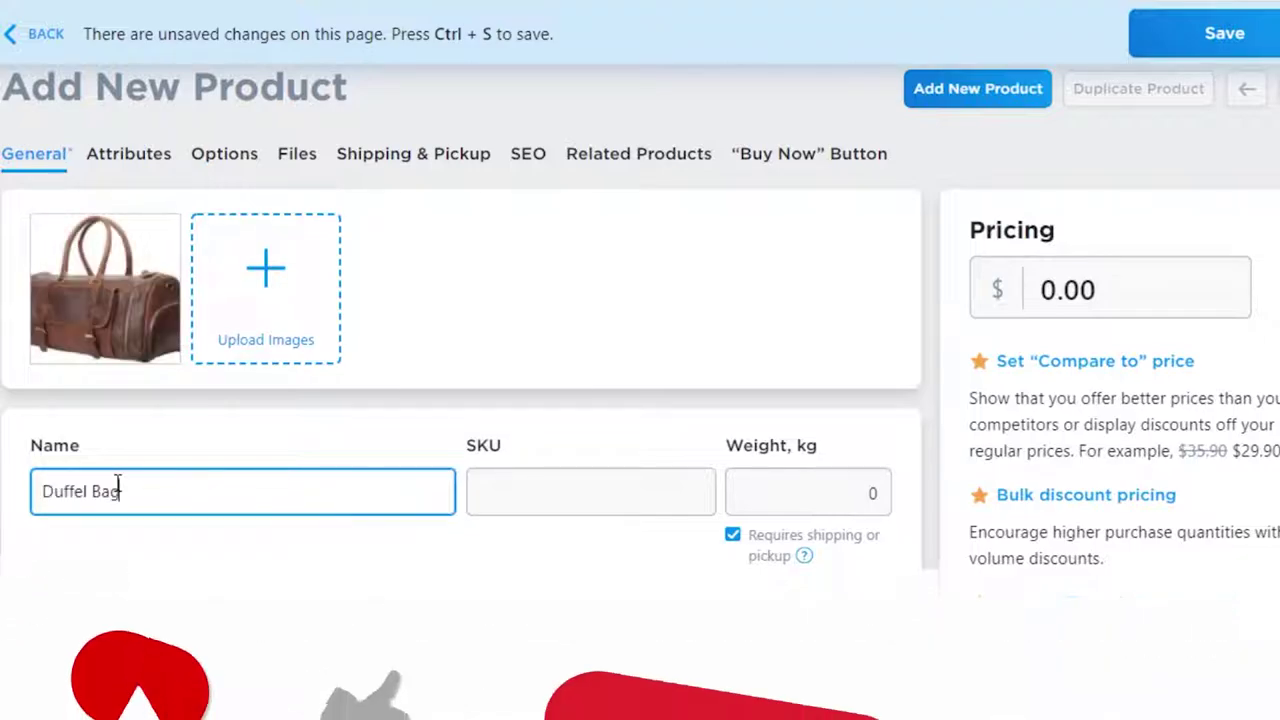
pyautogui.scroll(-3, 623, 400)
pyautogui.click(808, 168)
pyautogui.write('1')
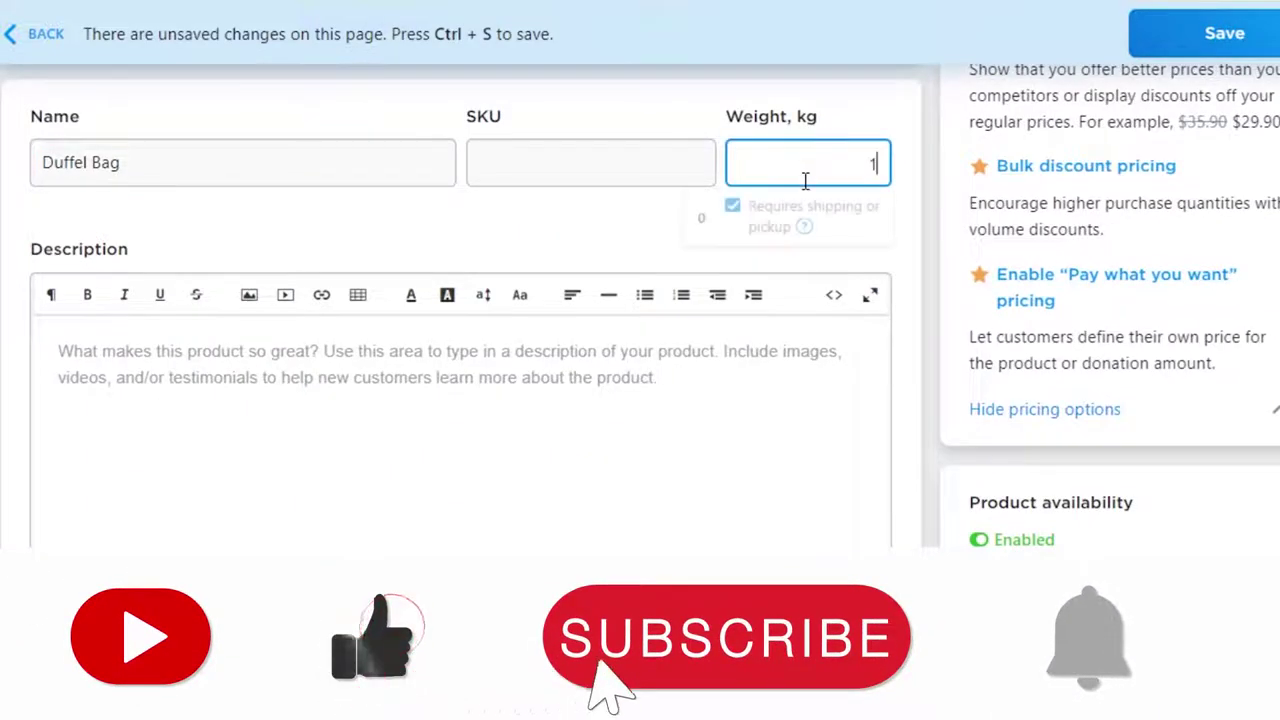
# Enter 242 as the product's SKU.
pyautogui.click(550, 174)
pyautogui.scroll(-1, 477, 452)
pyautogui.scroll(3, 477, 452)
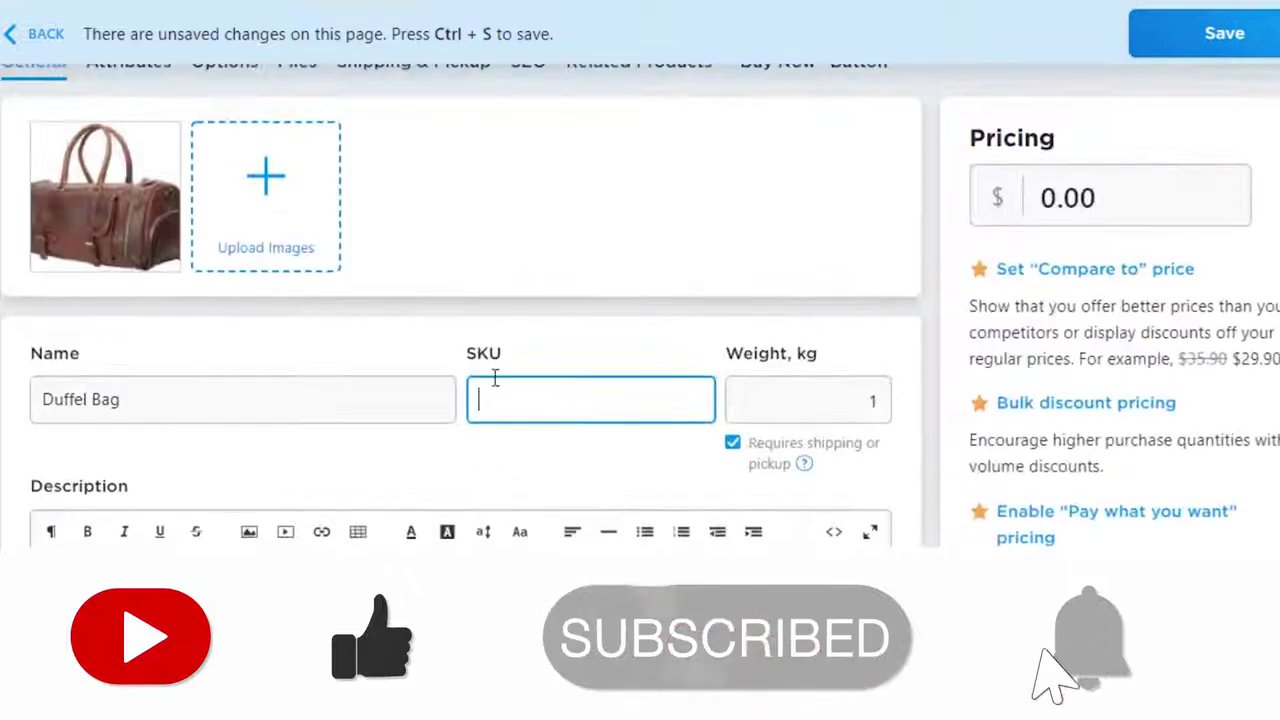
pyautogui.moveTo(470, 350); pyautogui.dragTo(552, 372)
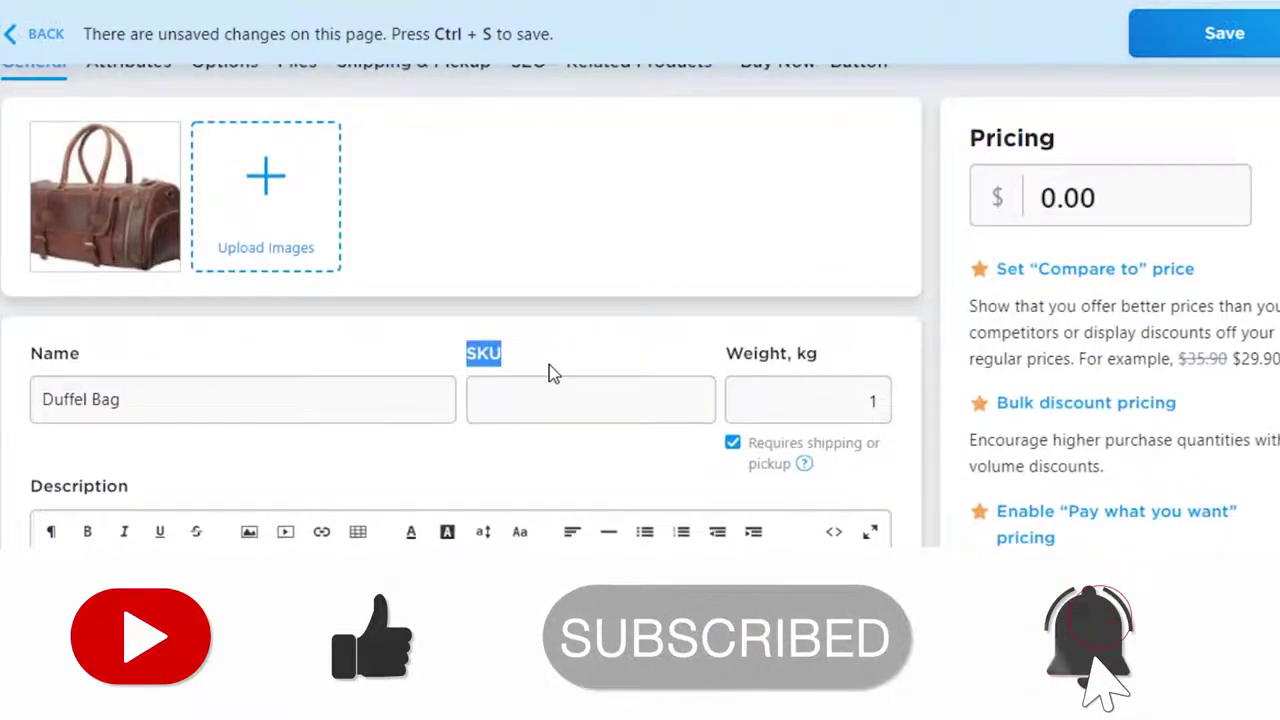
pyautogui.click(624, 399)
pyautogui.write('242')
pyautogui.scroll(-4, 1080, 249)
pyautogui.scroll(4, 1027, 195)
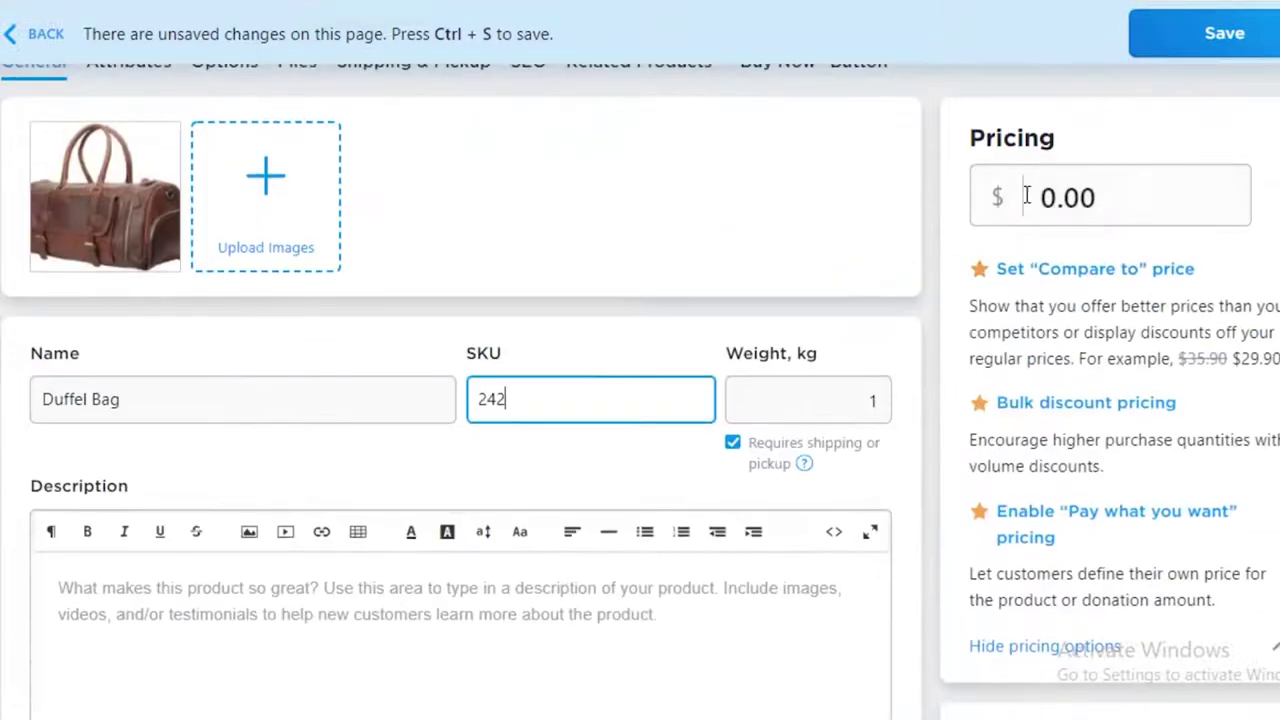
# Set the price to 20.00 and review the completed Duffel Bag form.
pyautogui.click(1066, 197)
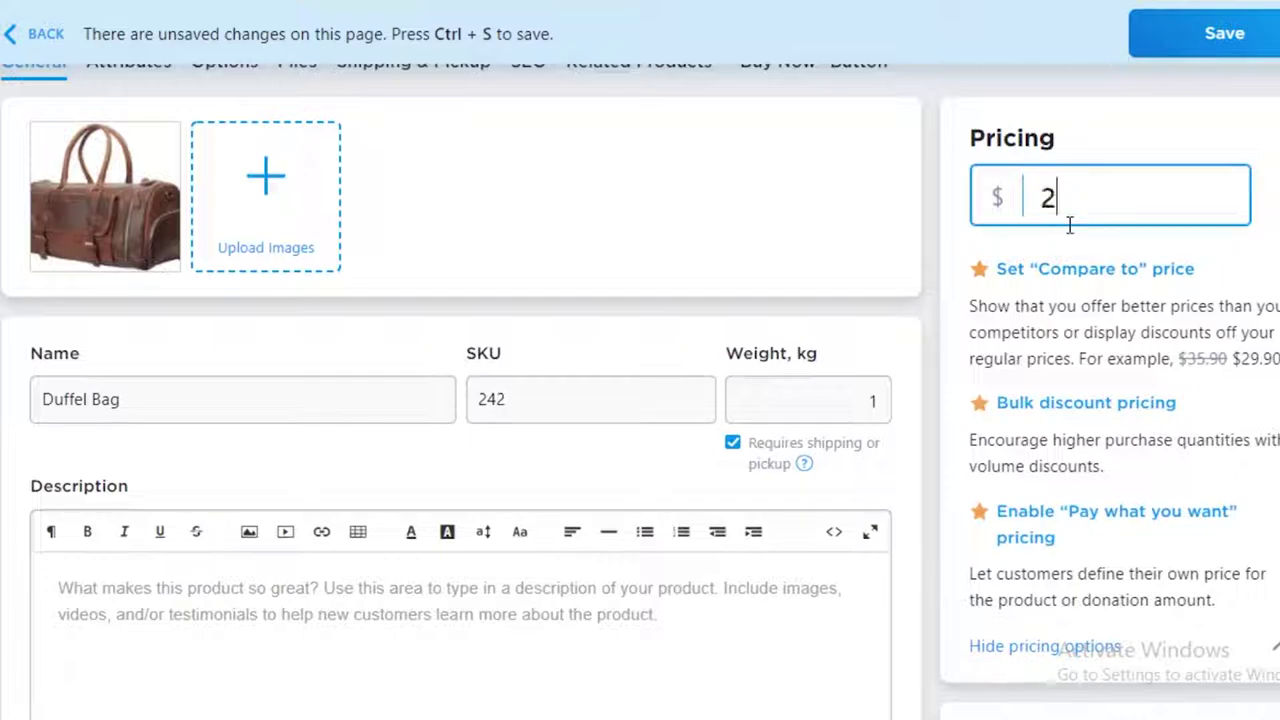
pyautogui.write('20')
pyautogui.scroll(-4, 1100, 240)
pyautogui.scroll(5, 420, 346)
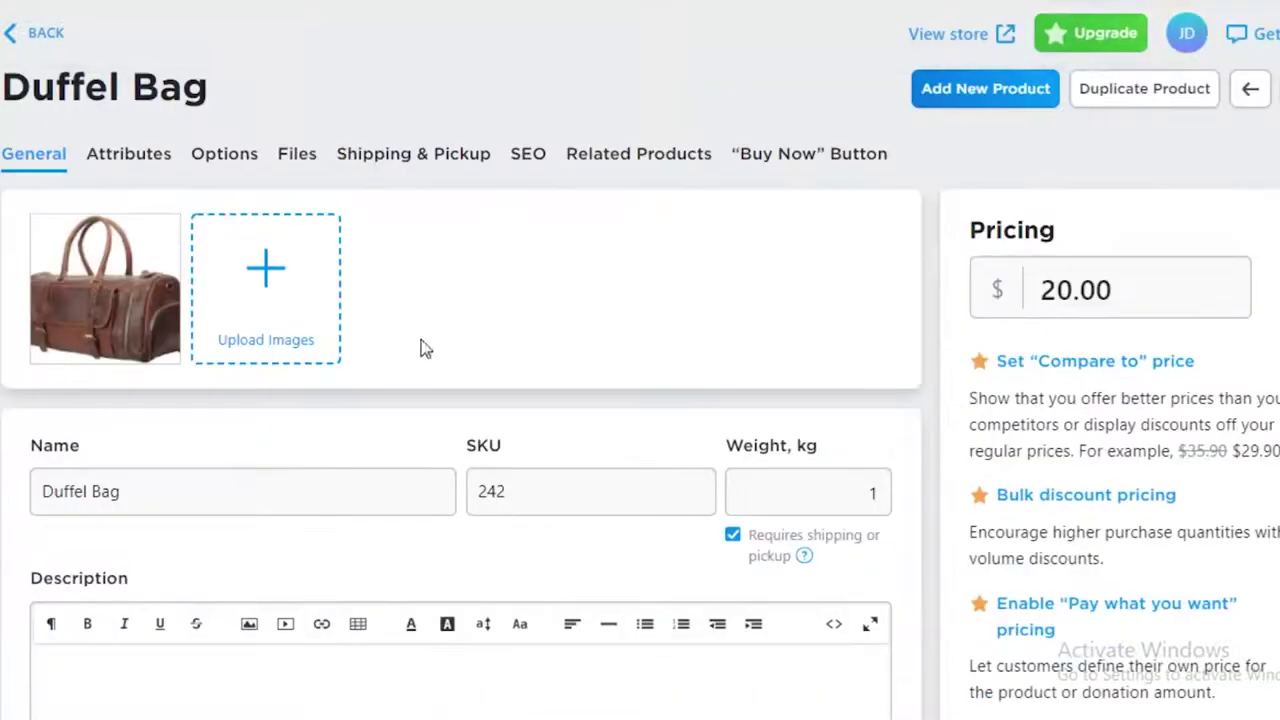
pyautogui.scroll(-8, 397, 477)
pyautogui.scroll(5, 352, 412)
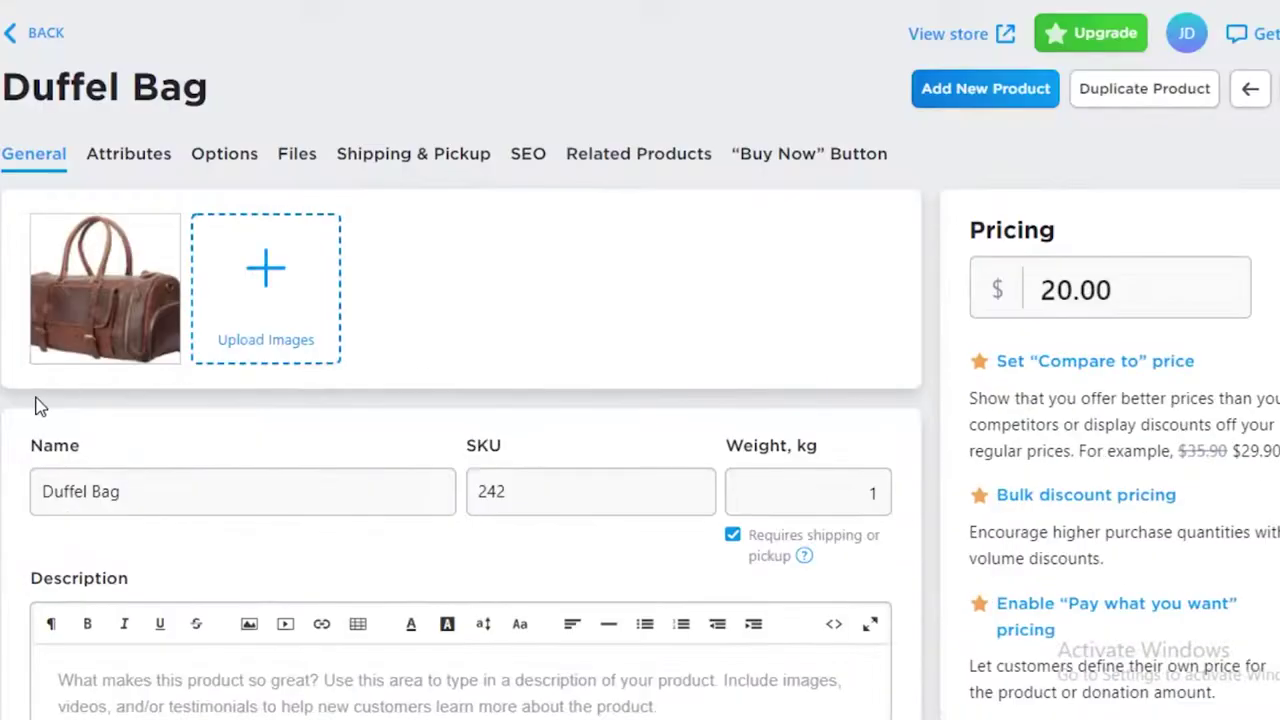
pyautogui.scroll(-8, 40, 403)
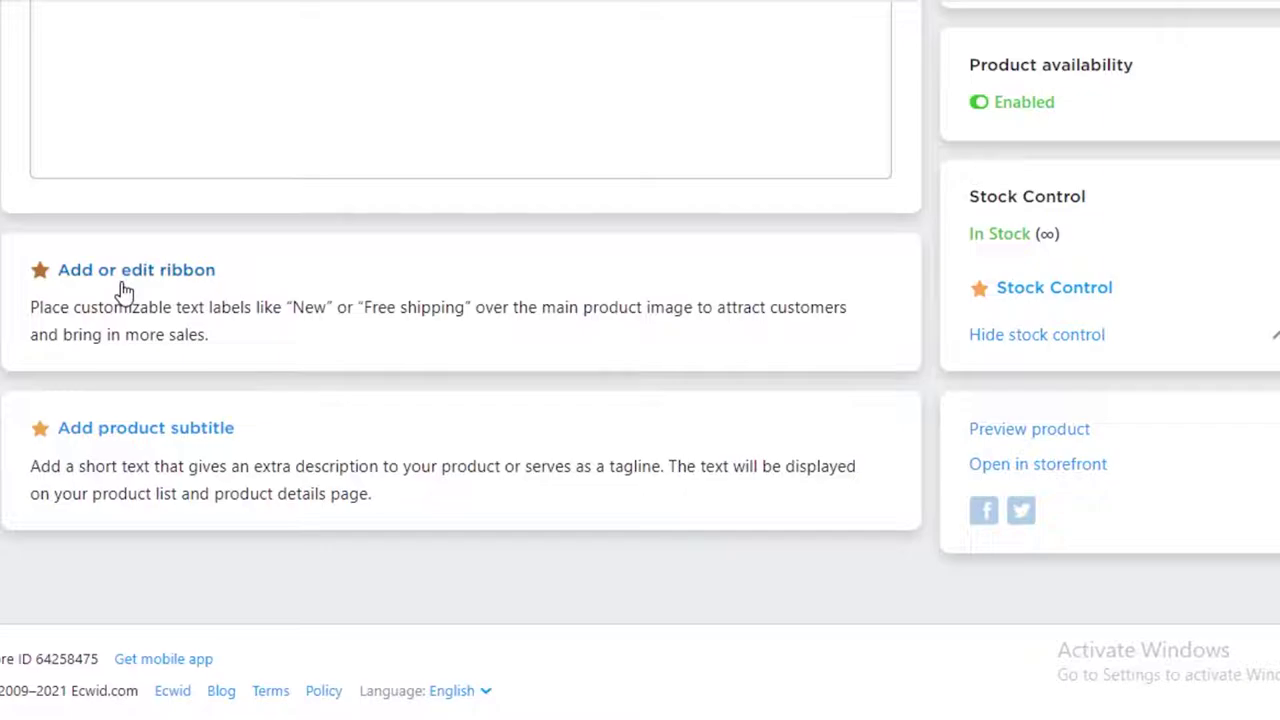
pyautogui.scroll(5, 320, 352)
pyautogui.scroll(-5, 223, 400)
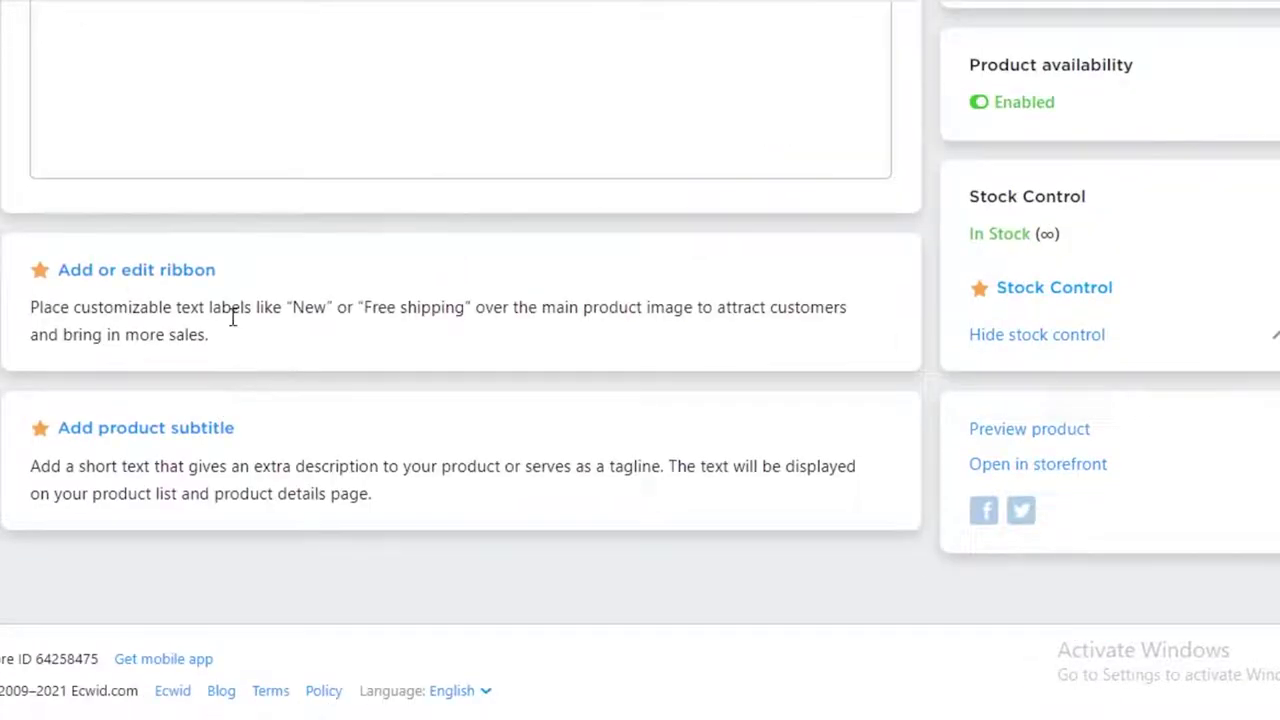
pyautogui.click(160, 282)
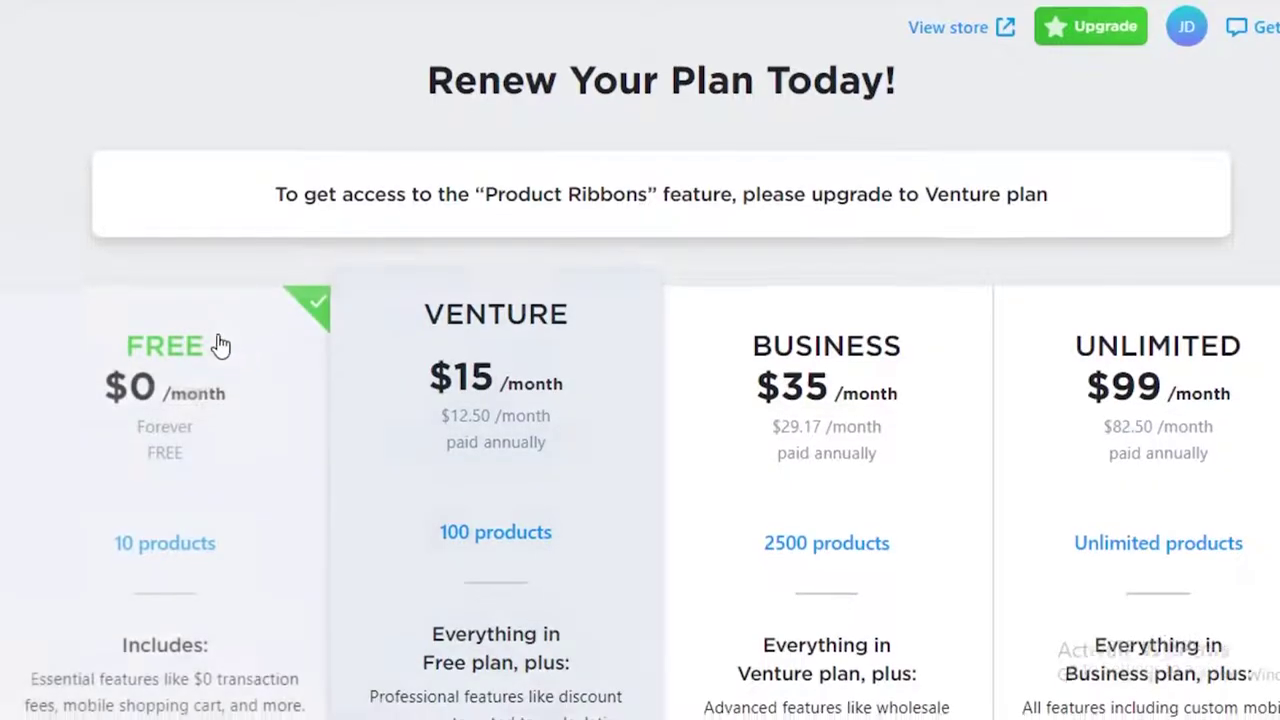
pyautogui.scroll(-5, 220, 343)
pyautogui.scroll(5, 220, 343)
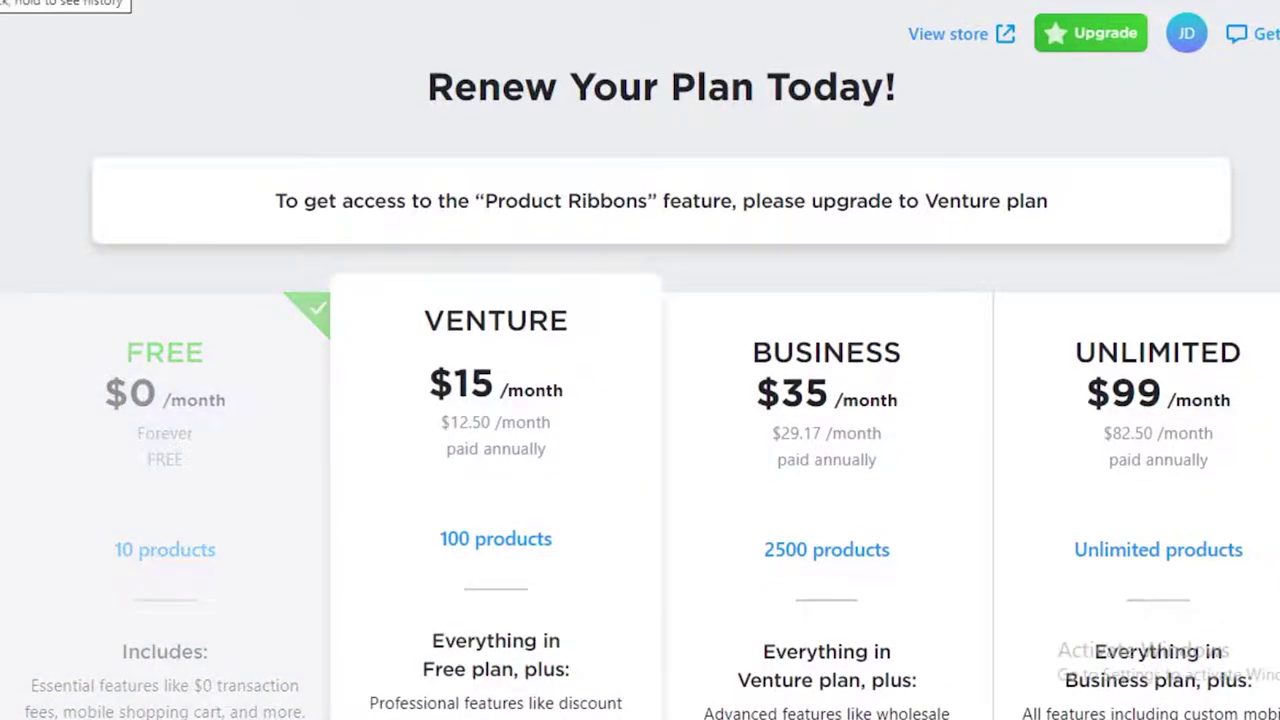
pyautogui.hotkey('alt', 'Left')
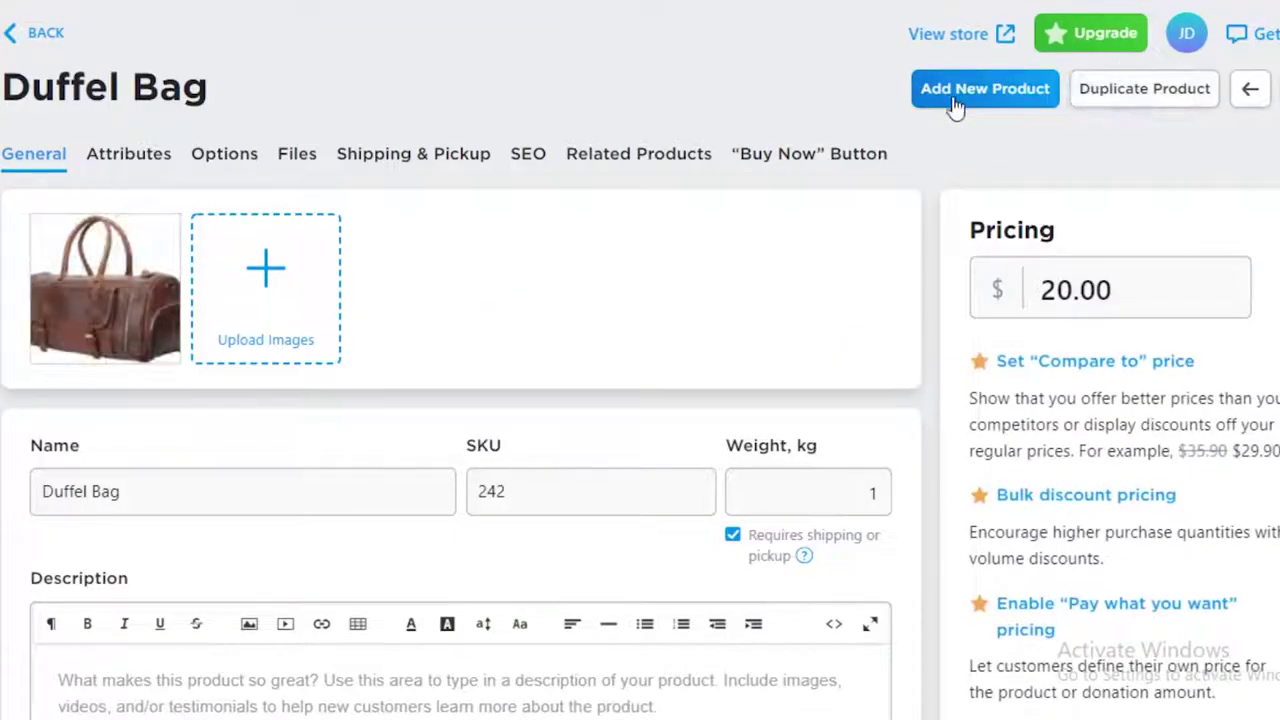
# Start a blank product, discard it and return to the Products list.
pyautogui.click(960, 90)
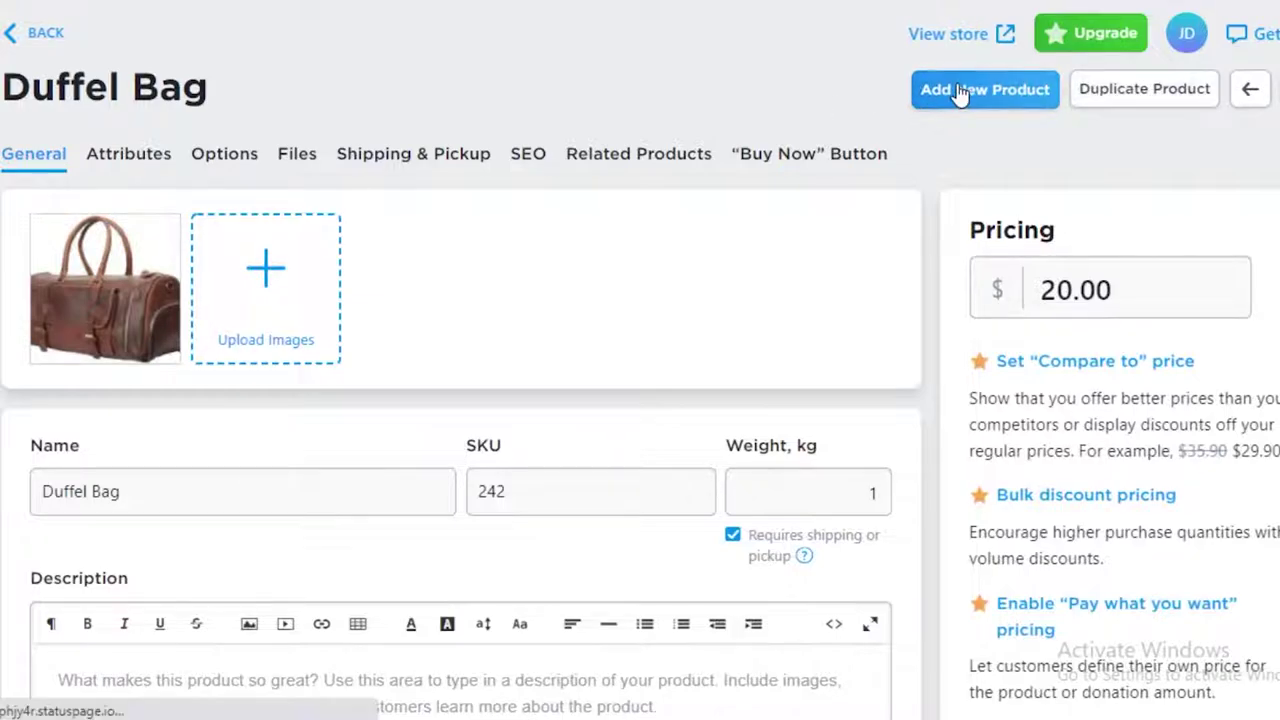
pyautogui.click(36, 34)
pyautogui.click(683, 470)
pyautogui.scroll(-13, 408, 420)
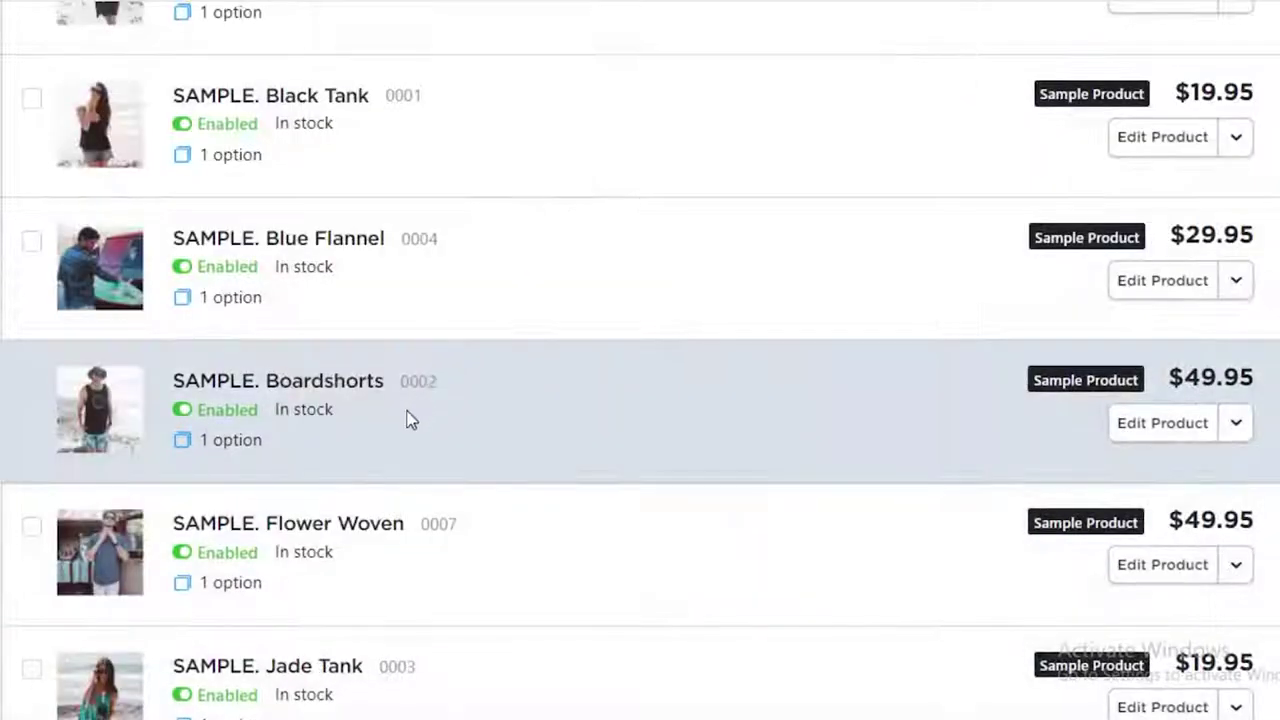
pyautogui.scroll(5, 366, 374)
pyautogui.scroll(10, 206, 257)
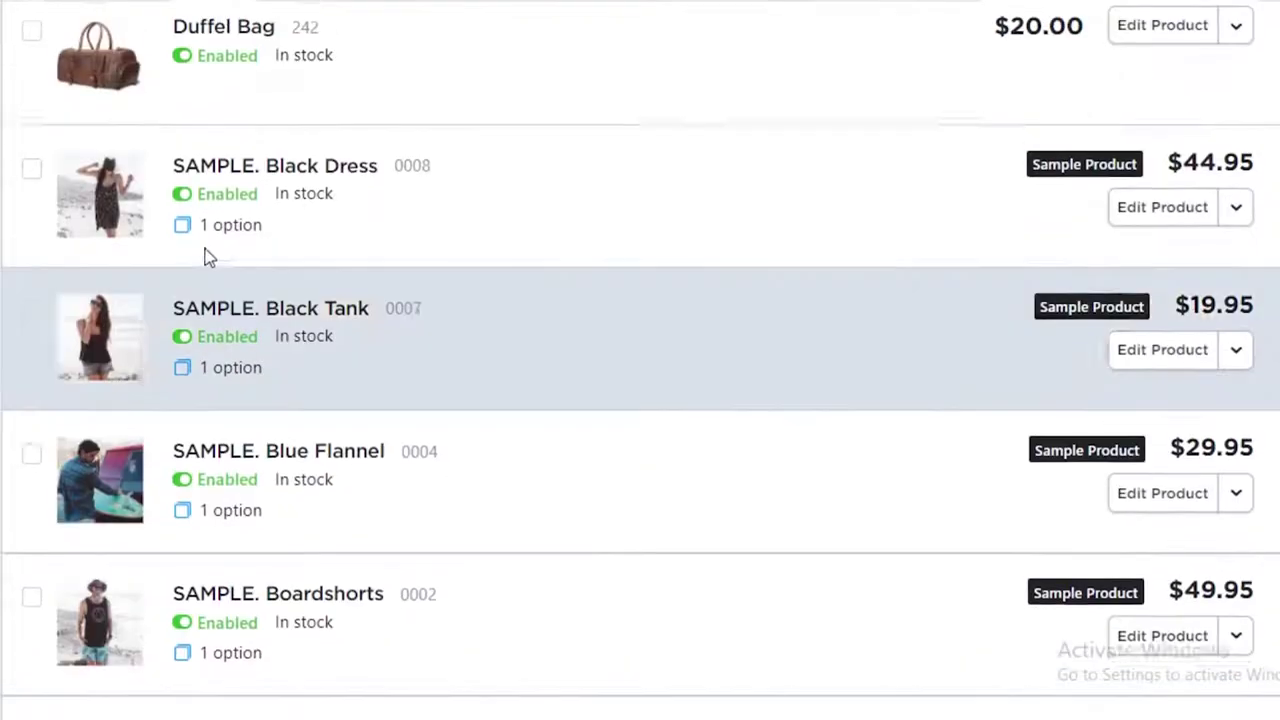
pyautogui.scroll(-3, 200, 223)
# Disable the sample Black Dress, Black Tank, Blue Flannel, Flower Woven and Boardshorts products.
pyautogui.click(182, 202)
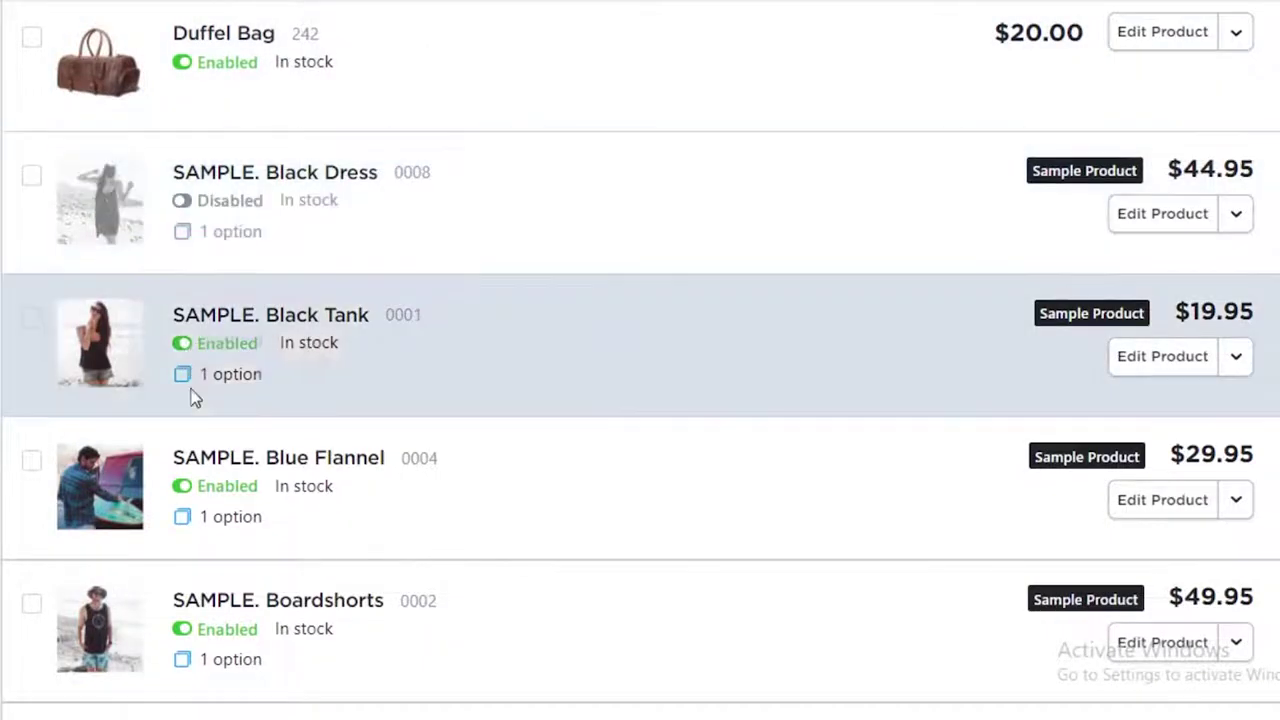
pyautogui.click(182, 343)
pyautogui.click(182, 486)
pyautogui.scroll(-4, 184, 510)
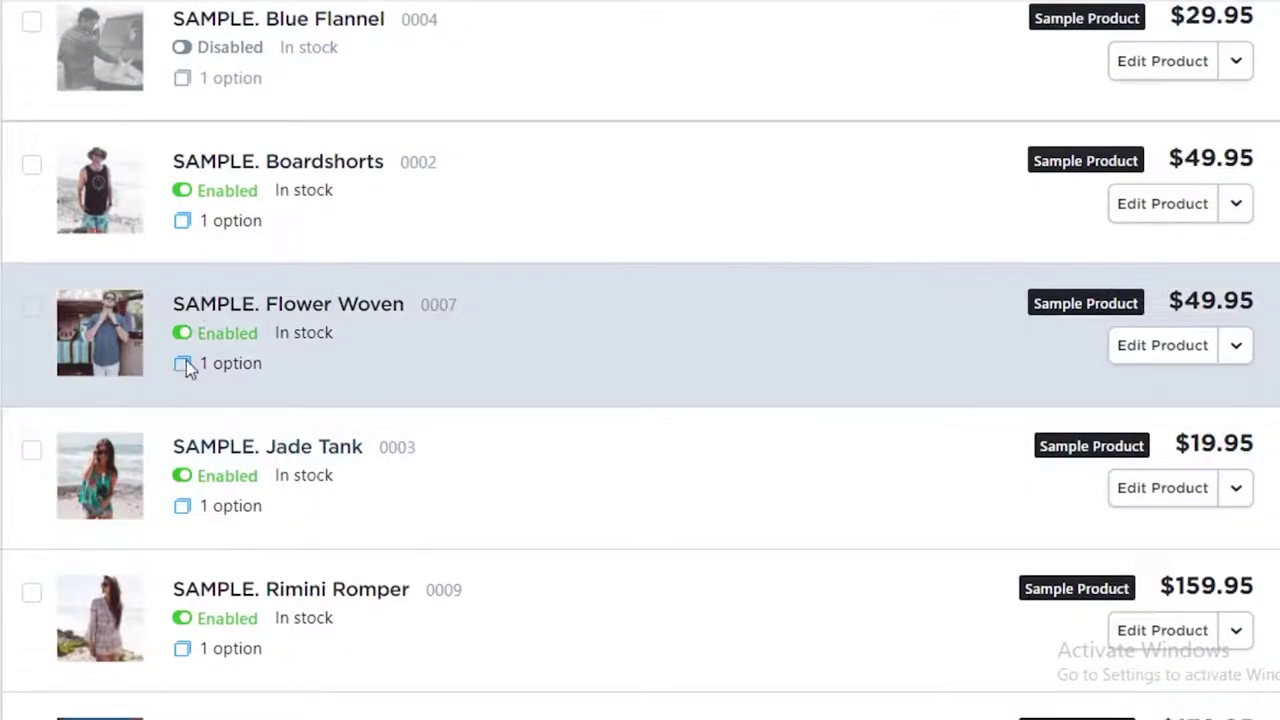
pyautogui.click(182, 333)
pyautogui.click(182, 190)
pyautogui.scroll(8, 443, 609)
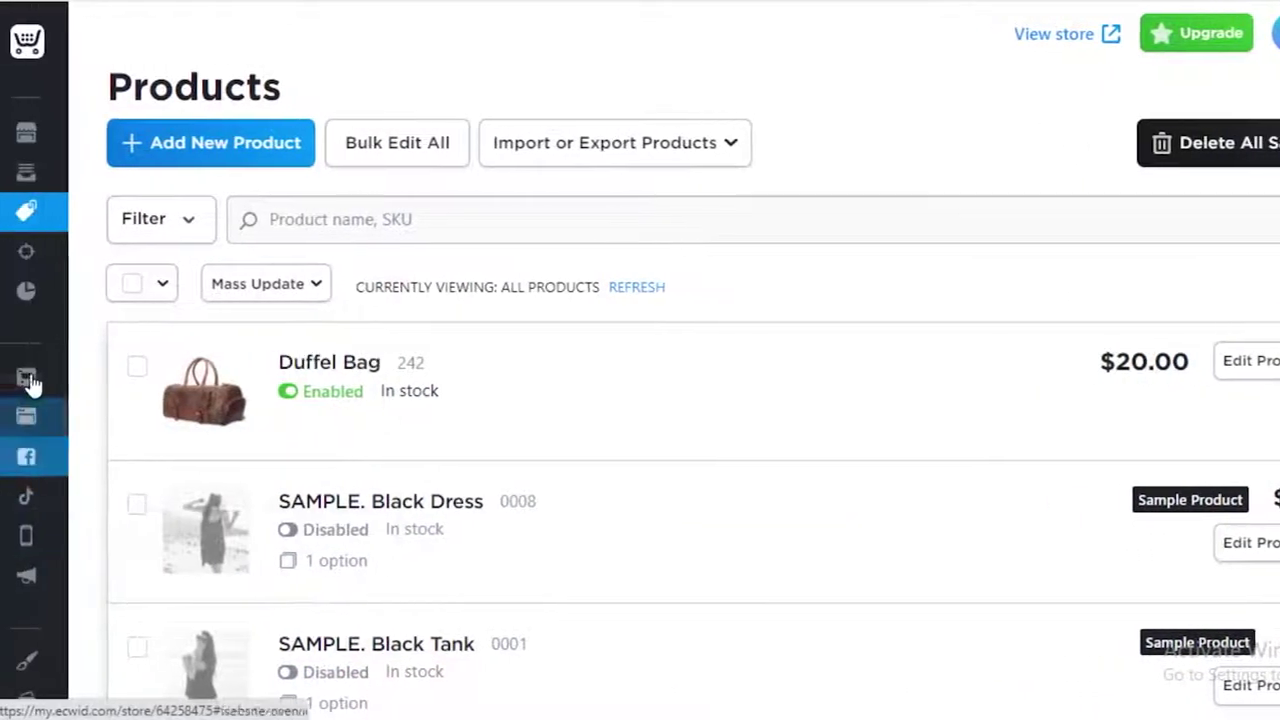
pyautogui.scroll(-5, 14, 660)
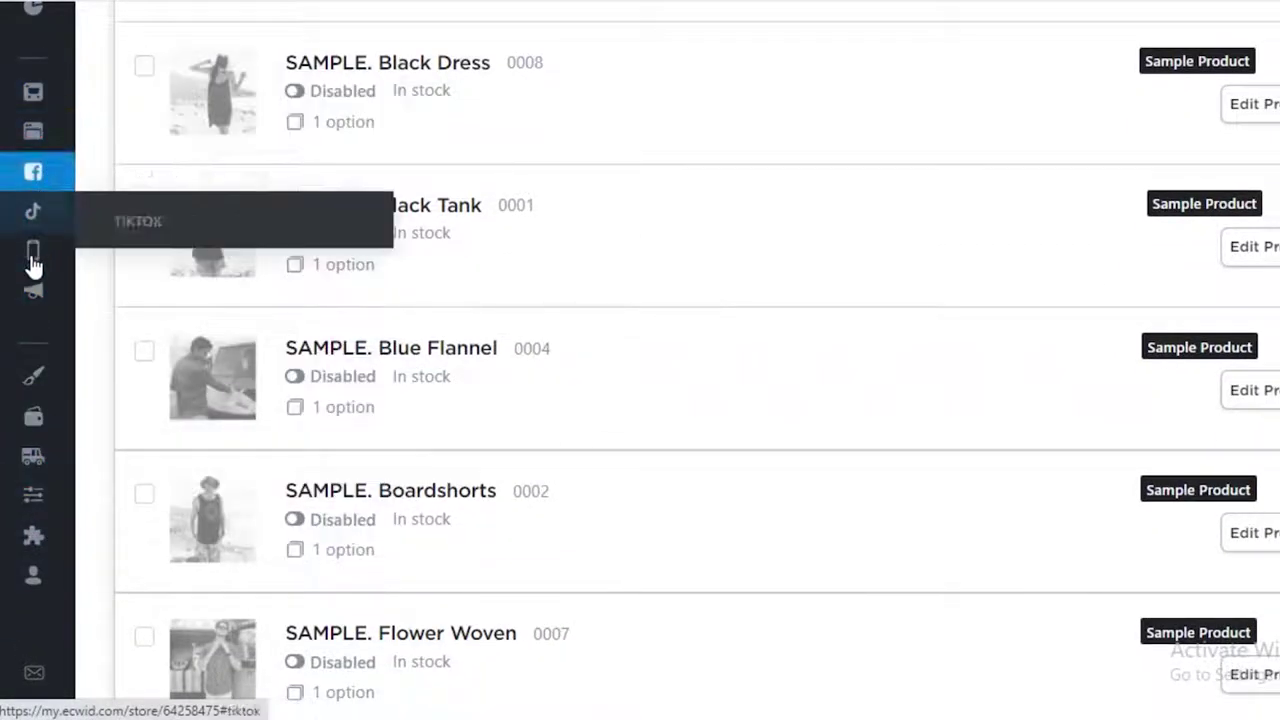
pyautogui.scroll(5, 38, 185)
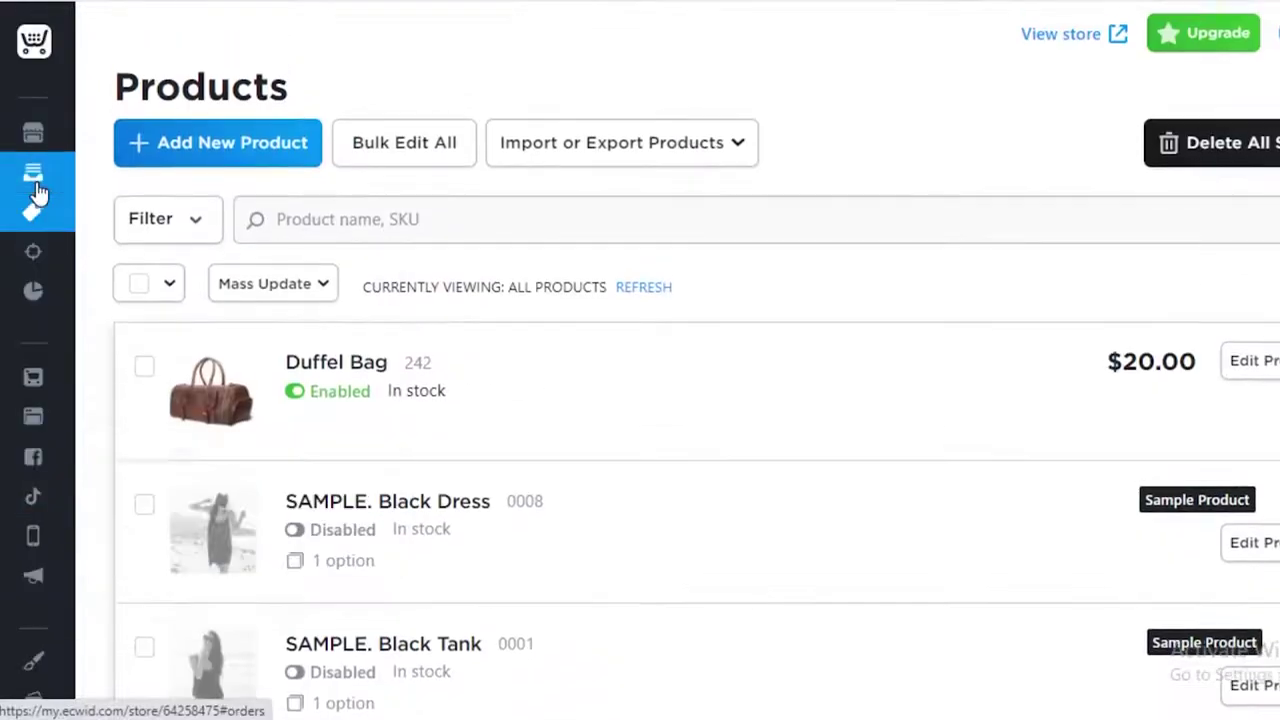
pyautogui.moveTo(33, 425)
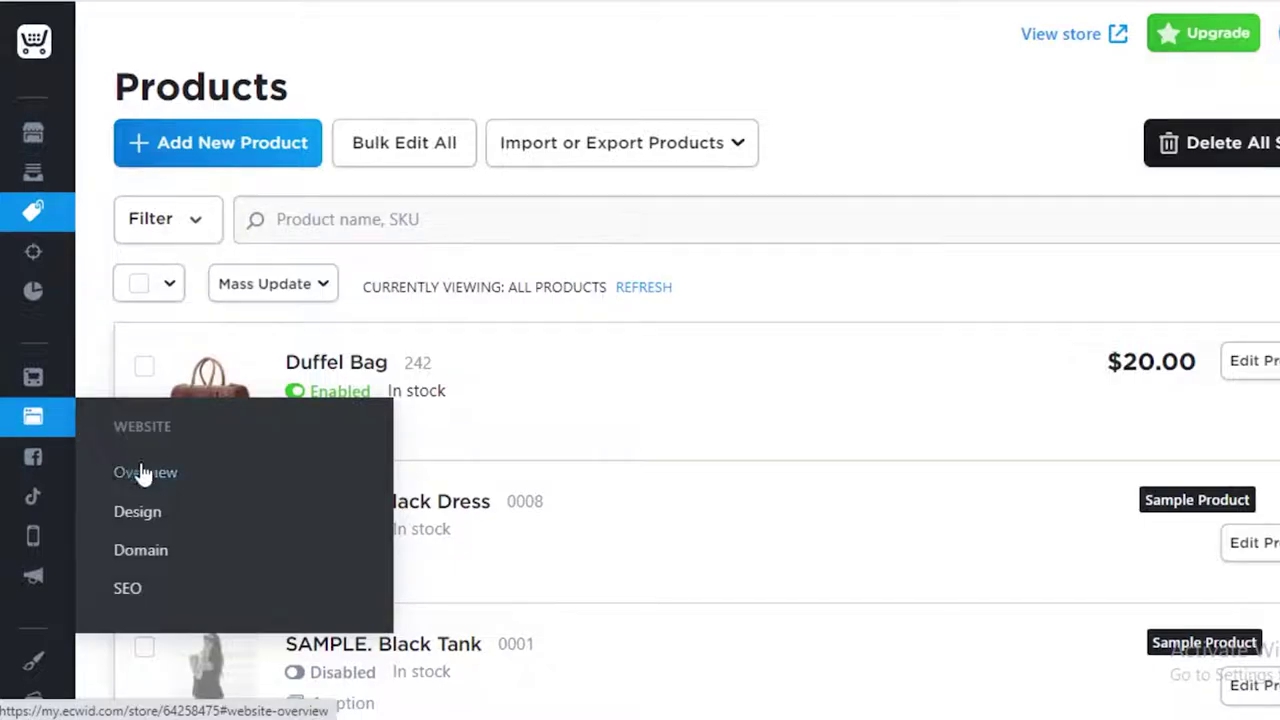
# Open the website overview and preview the live storefront's Featured Products down to the Duffel Bag.
pyautogui.click(143, 474)
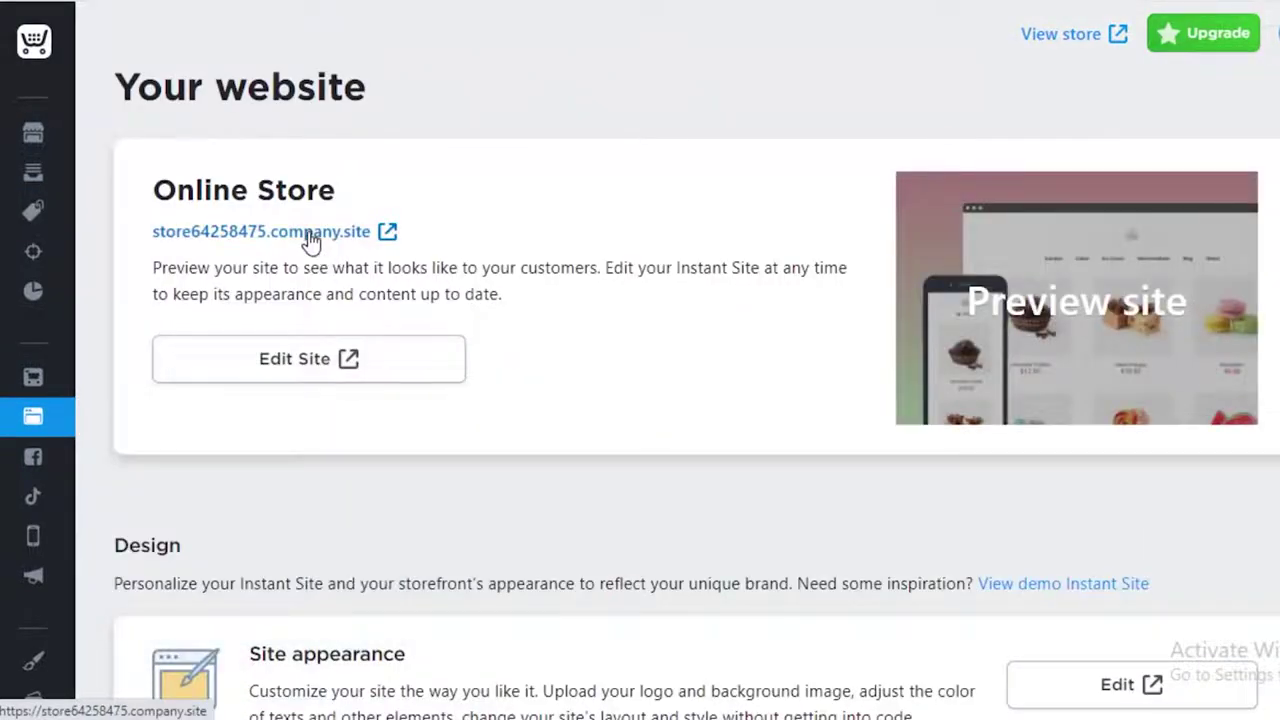
pyautogui.click(312, 236)
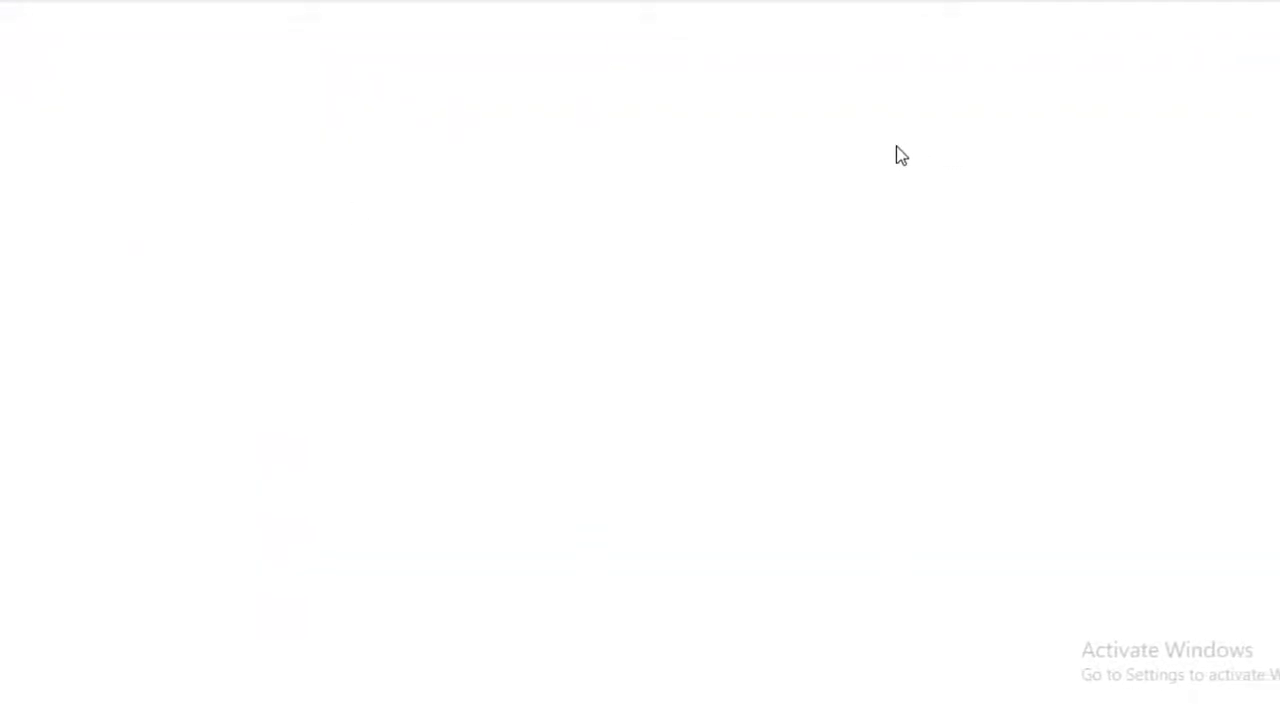
pyautogui.scroll(-15, 714, 360)
pyautogui.scroll(5, 300, 400)
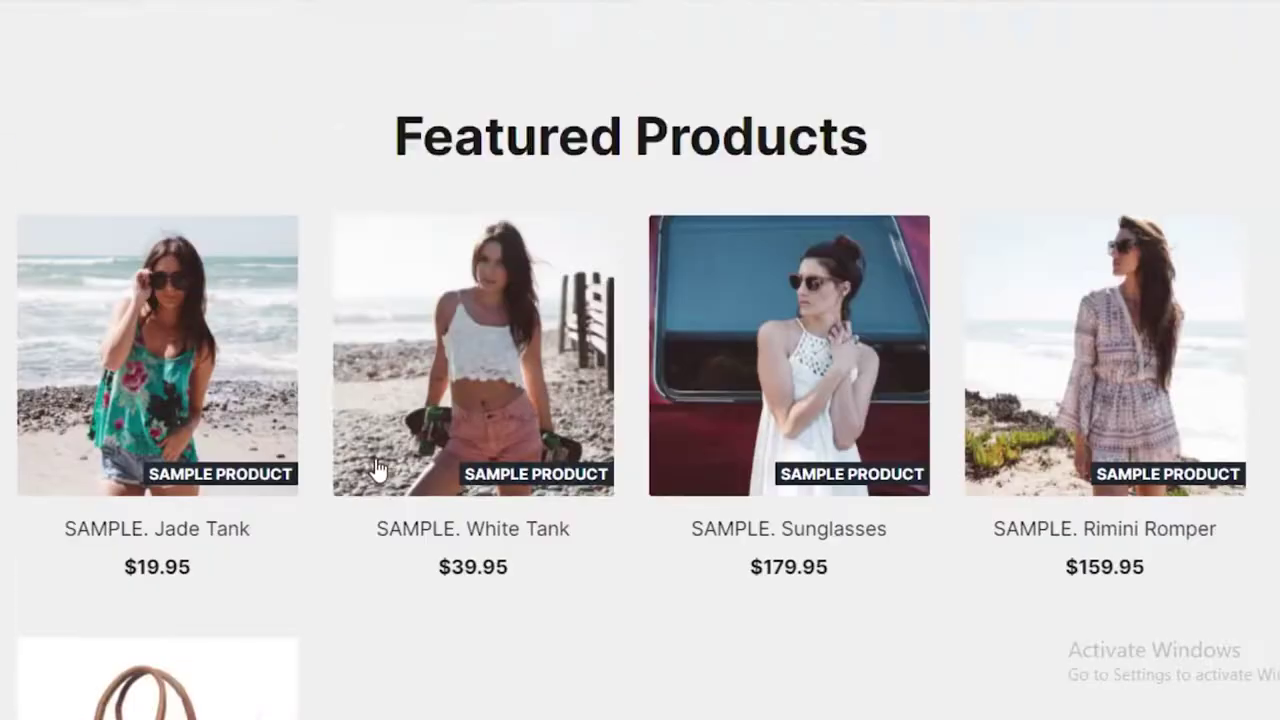
pyautogui.scroll(8, 300, 330)
pyautogui.scroll(-15, 323, 377)
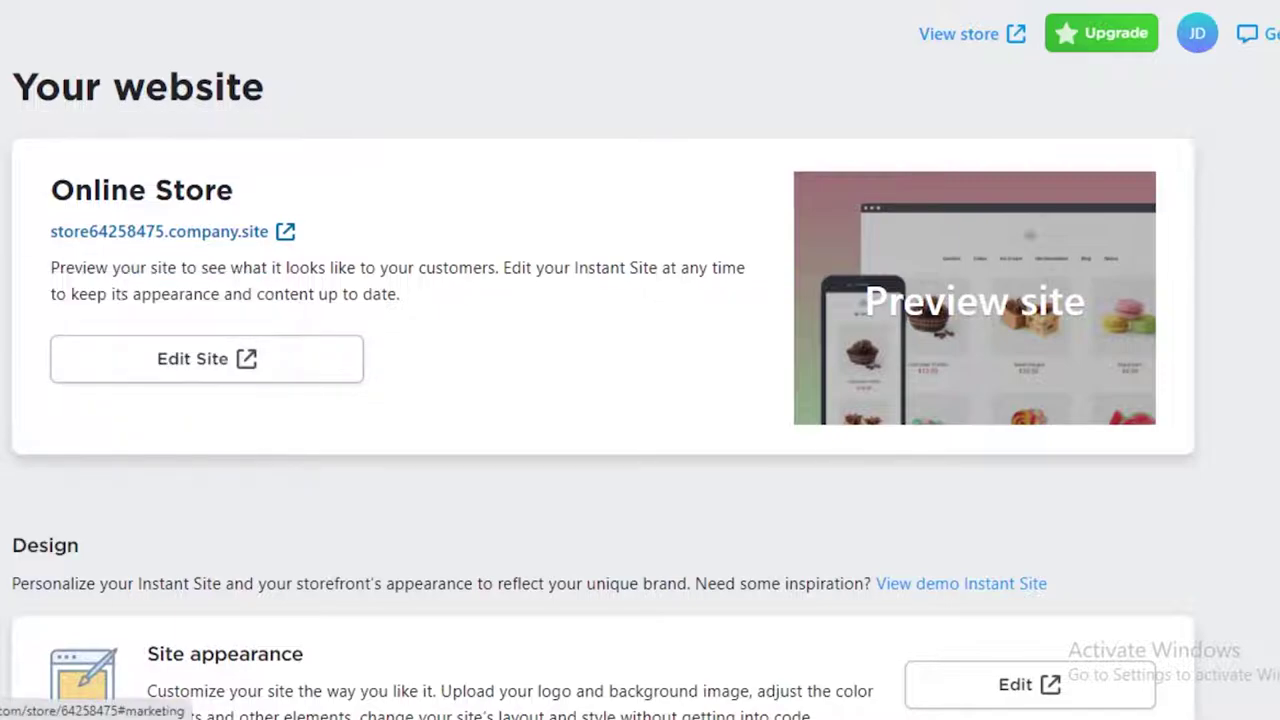
# Add the Duffel Bag to the storefront bag and attempt checkout with the $20.00 total.
pyautogui.moveTo(2, 182)
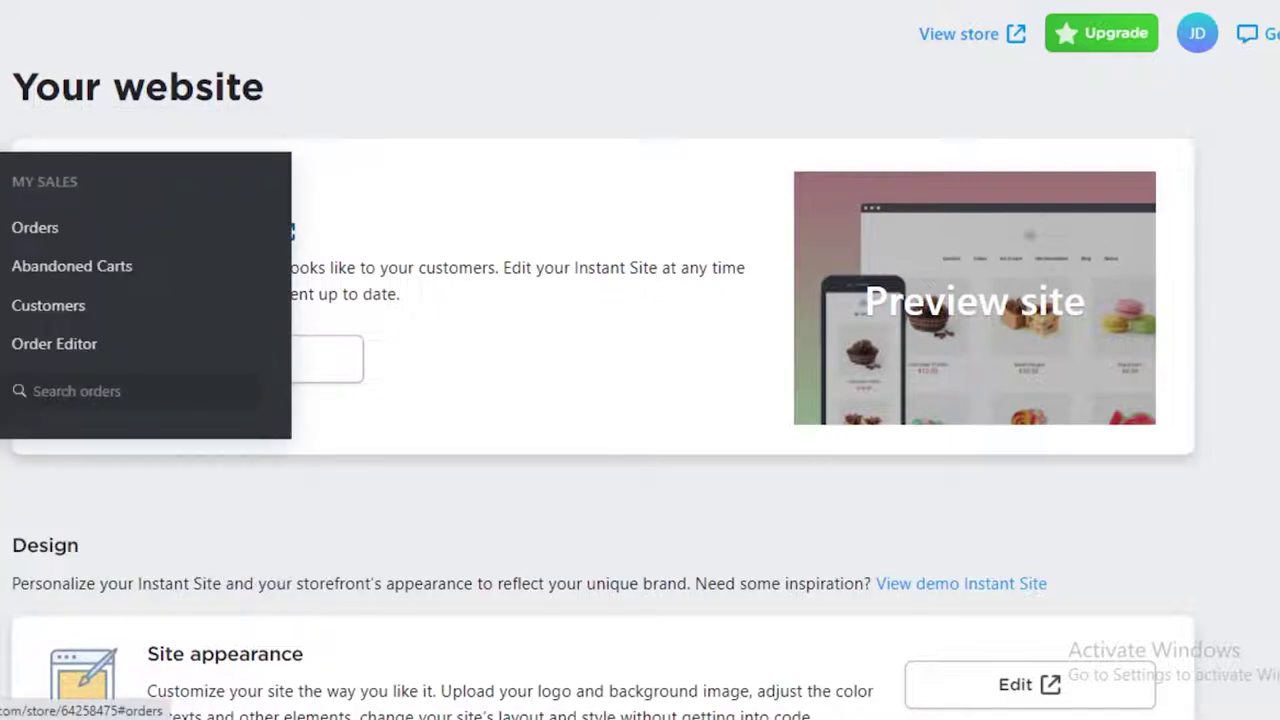
pyautogui.click(20, 232)
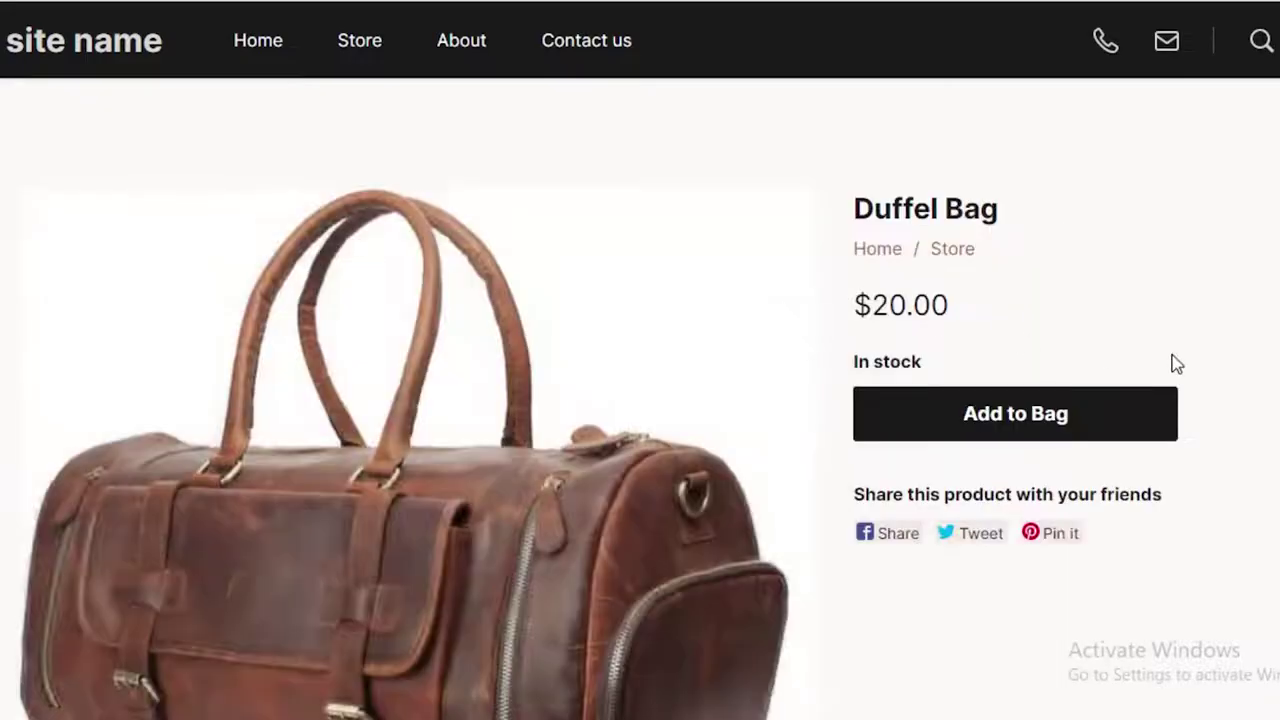
pyautogui.scroll(-2, 1171, 363)
pyautogui.click(1008, 196)
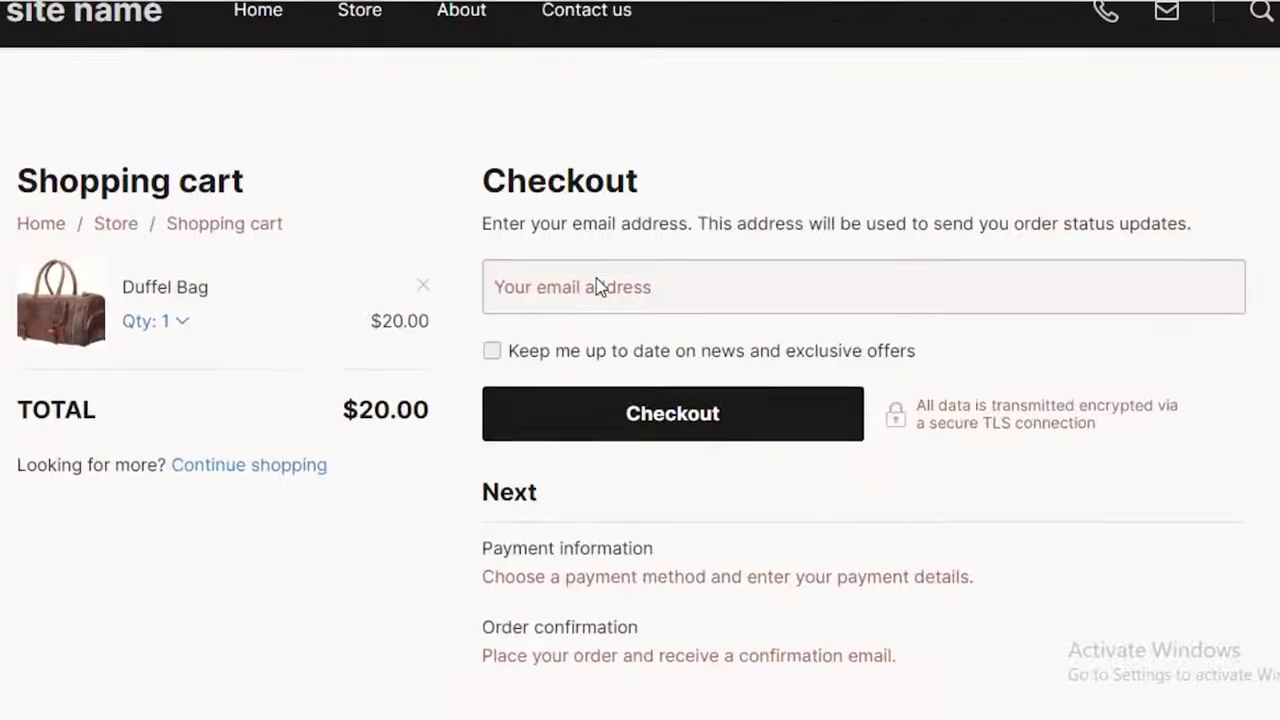
pyautogui.scroll(-3, 586, 320)
pyautogui.scroll(2, 680, 249)
pyautogui.click(688, 262)
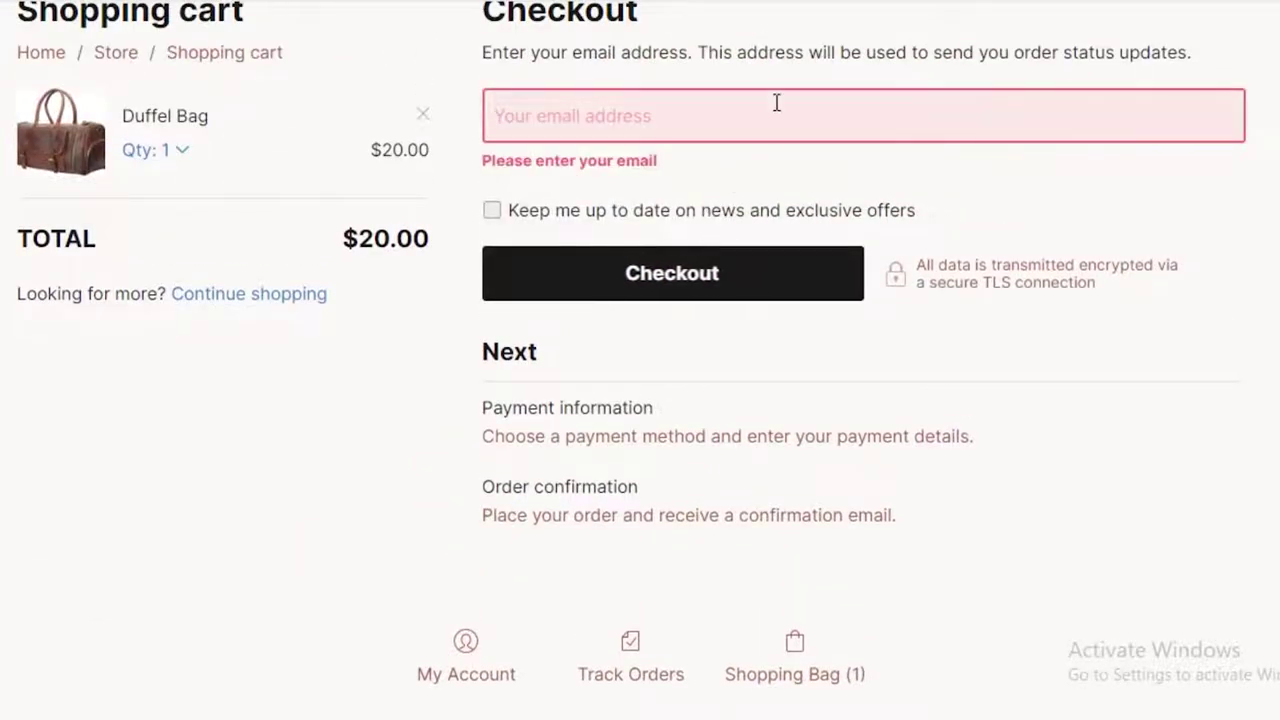
# Return to the store admin and open the Design settings.
pyautogui.scroll(2, 1274, 137)
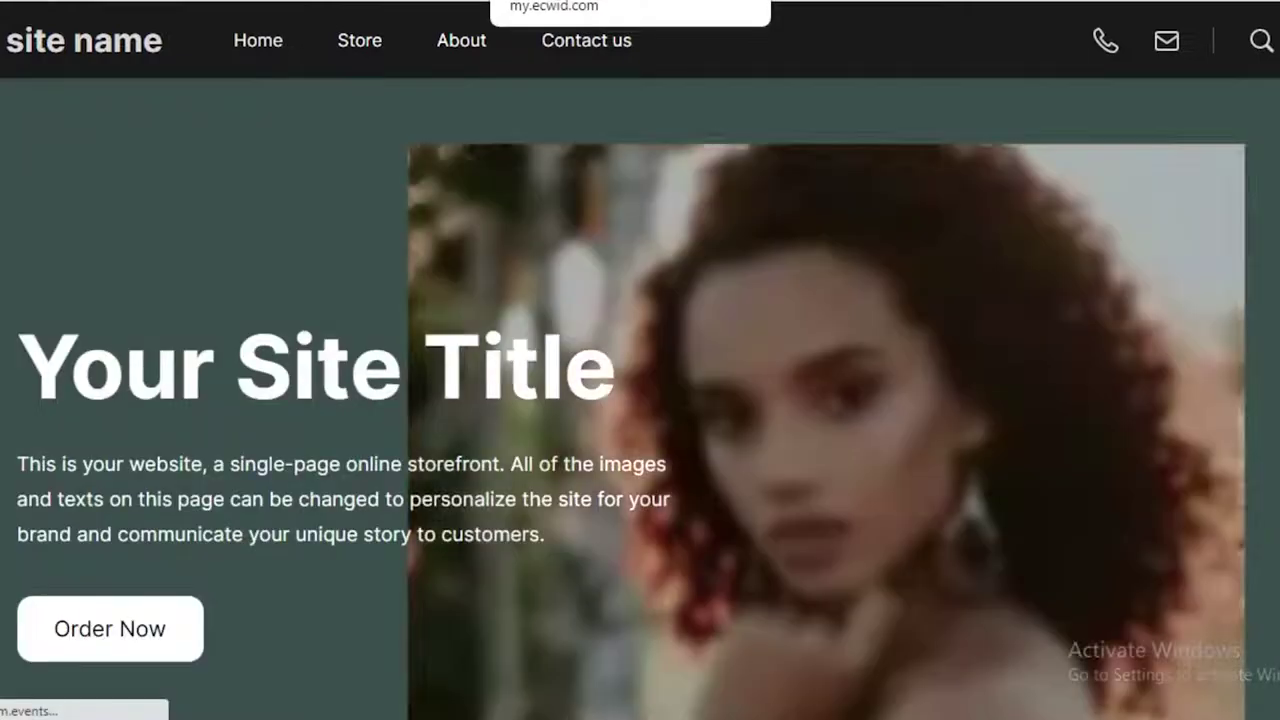
pyautogui.hotkey('ctrl', 'Tab')
pyautogui.scroll(-3, 25, 63)
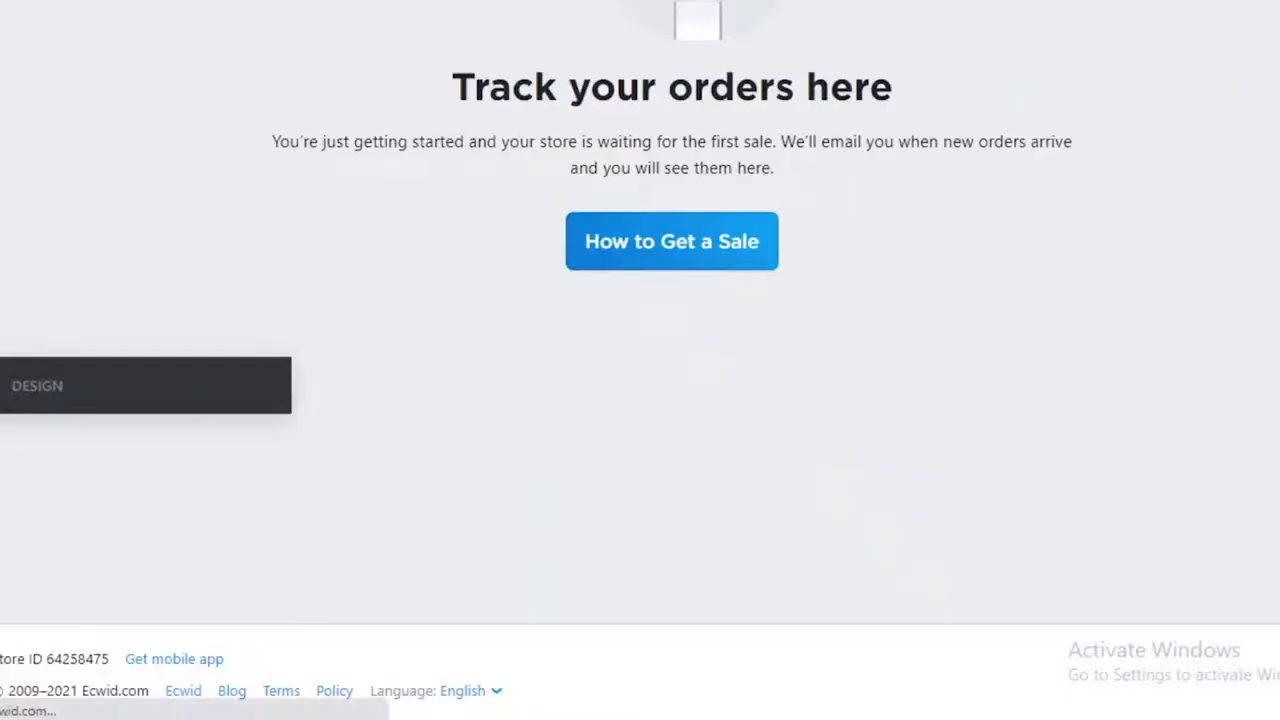
pyautogui.click(38, 408)
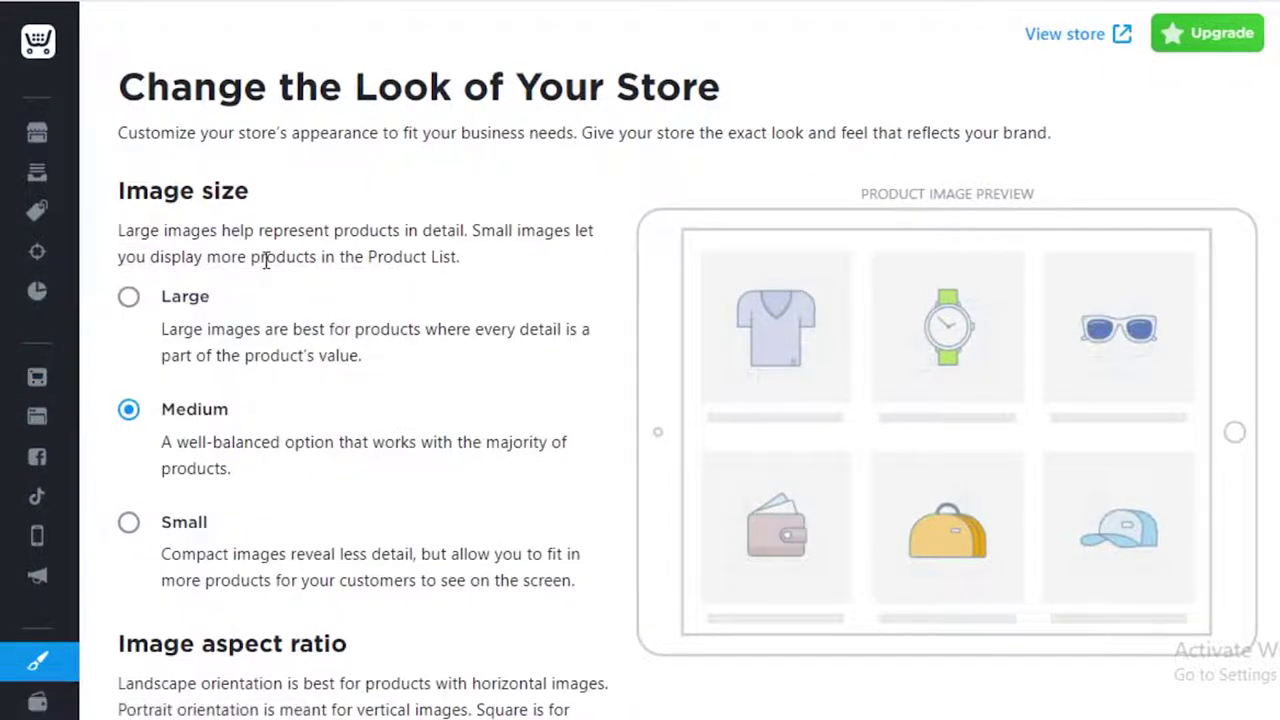
# Open the website design overview and launch the Instant Site editor from Site appearance.
pyautogui.scroll(-1, 934, 149)
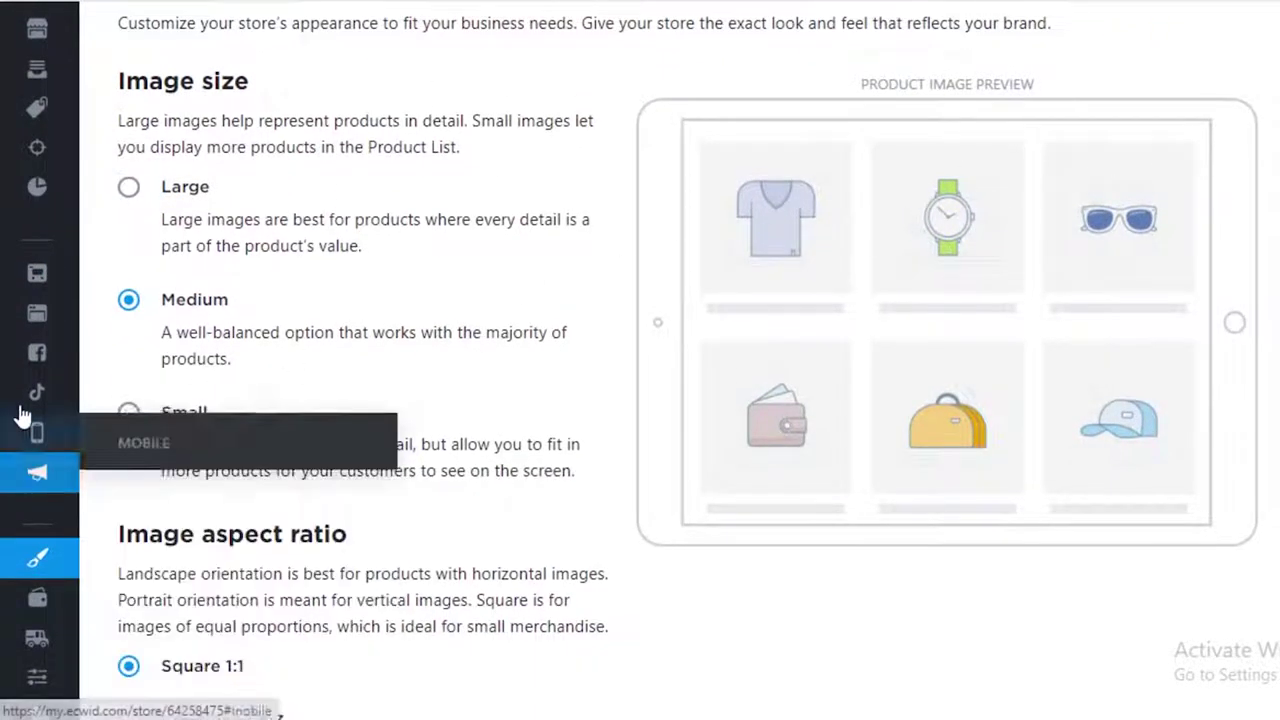
pyautogui.moveTo(28, 318)
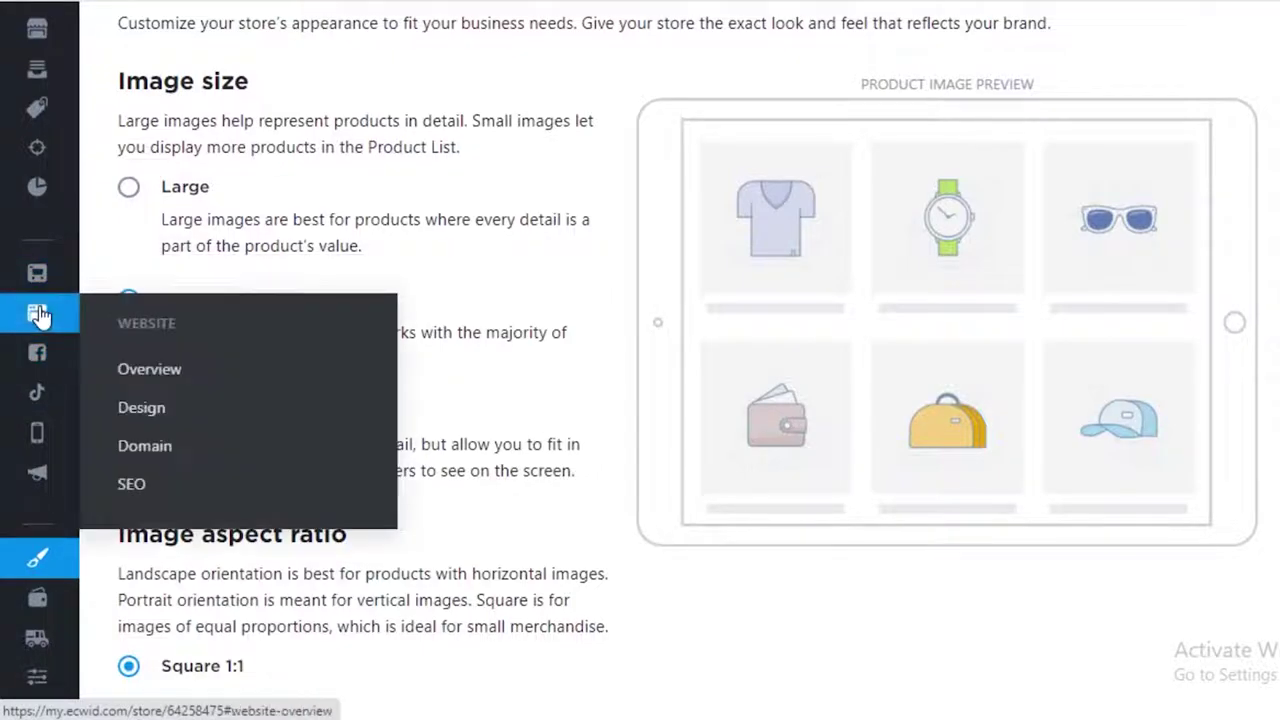
pyautogui.click(173, 408)
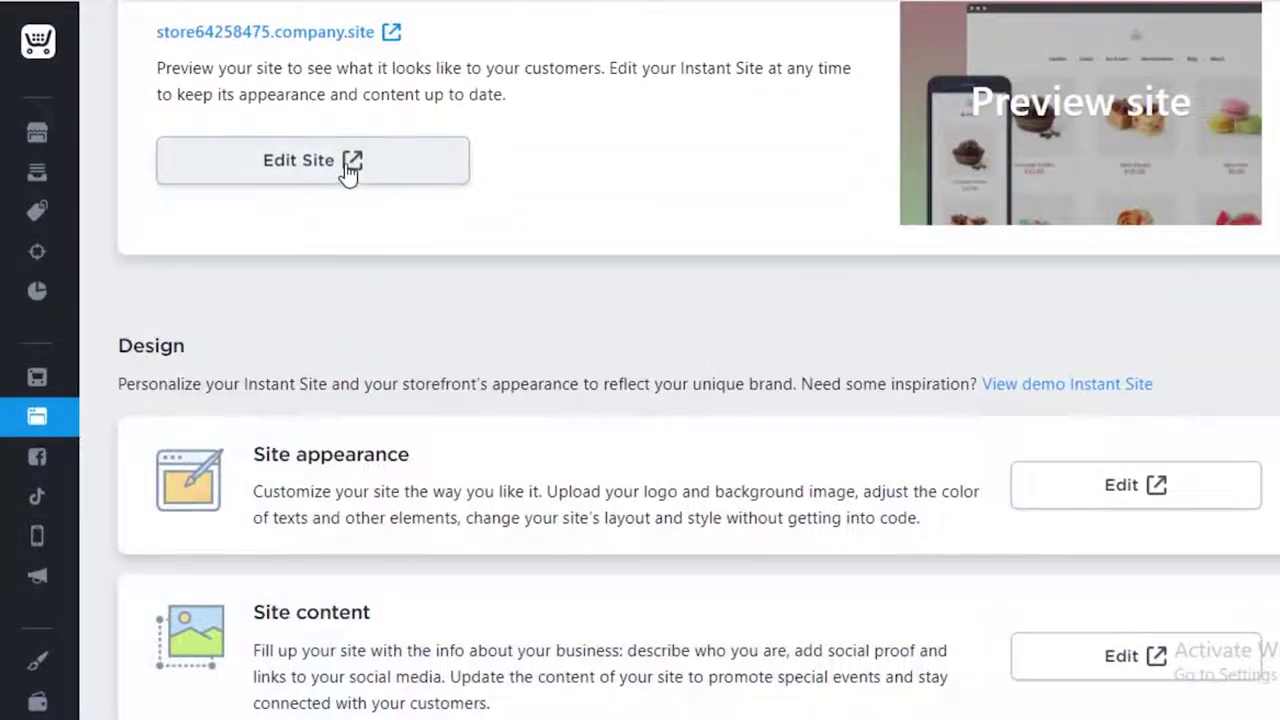
pyautogui.click(348, 170)
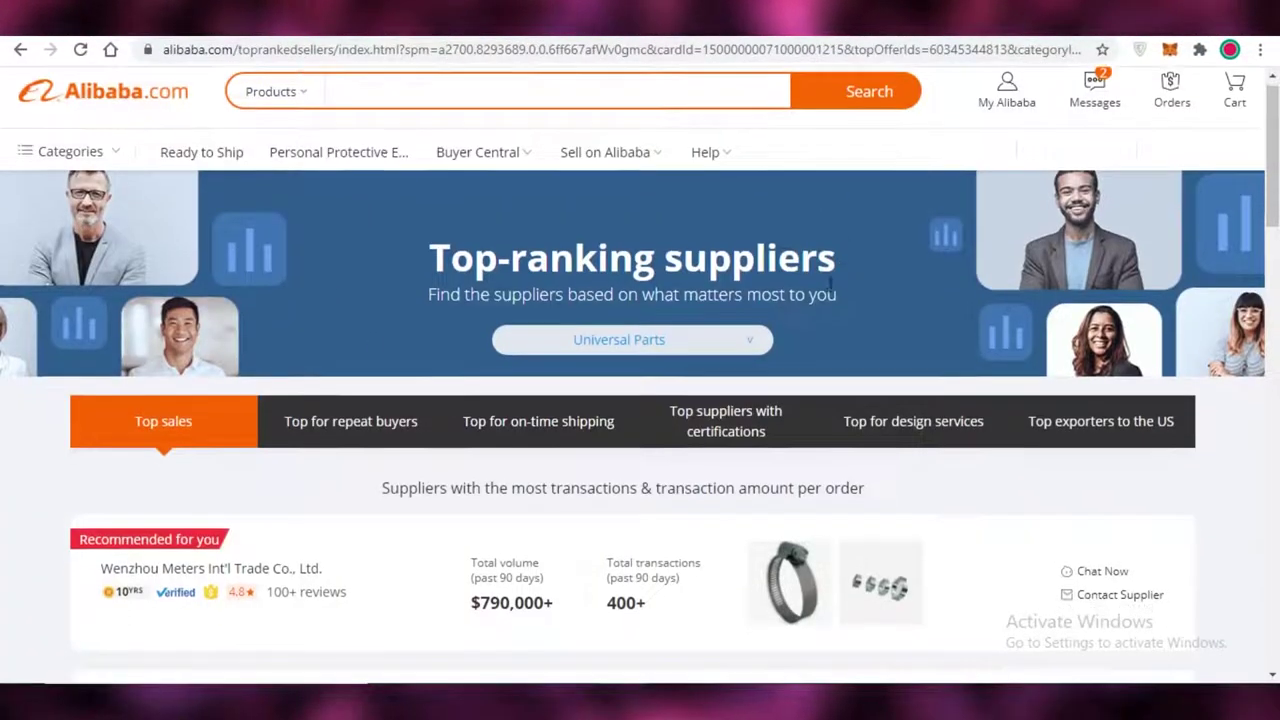
pyautogui.scroll(-10, 832, 284)
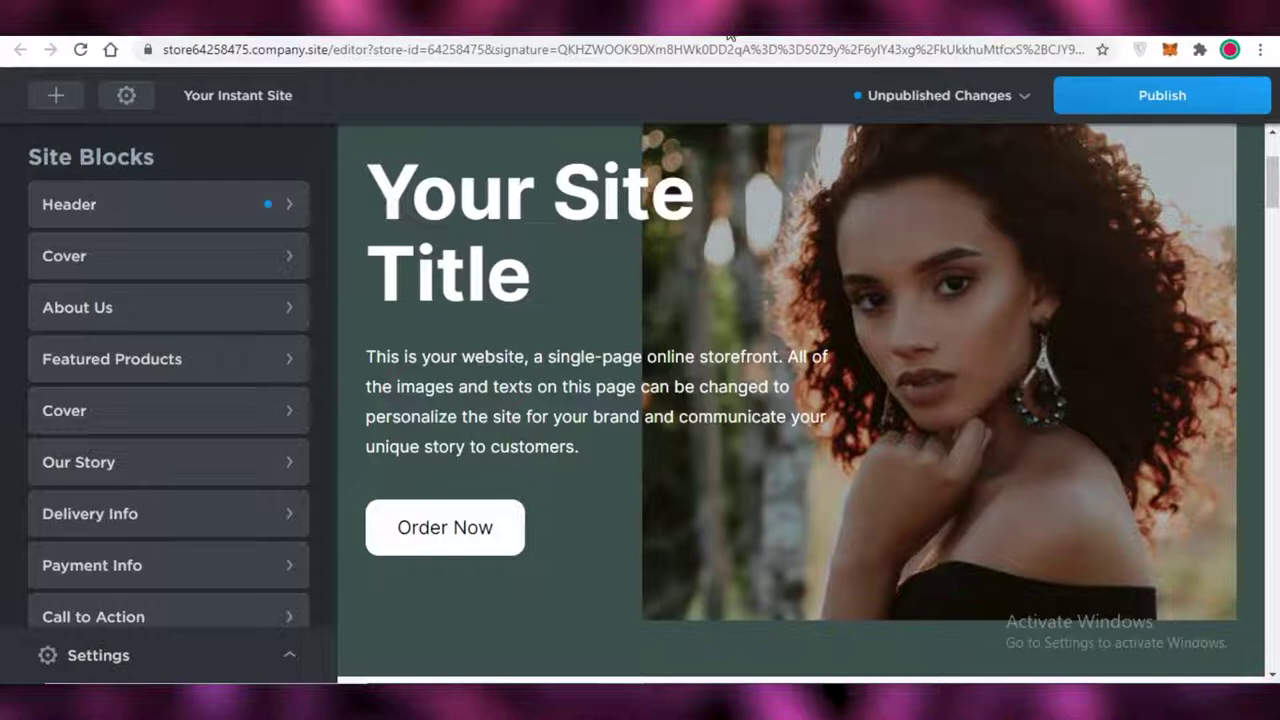
pyautogui.click(729, 37)
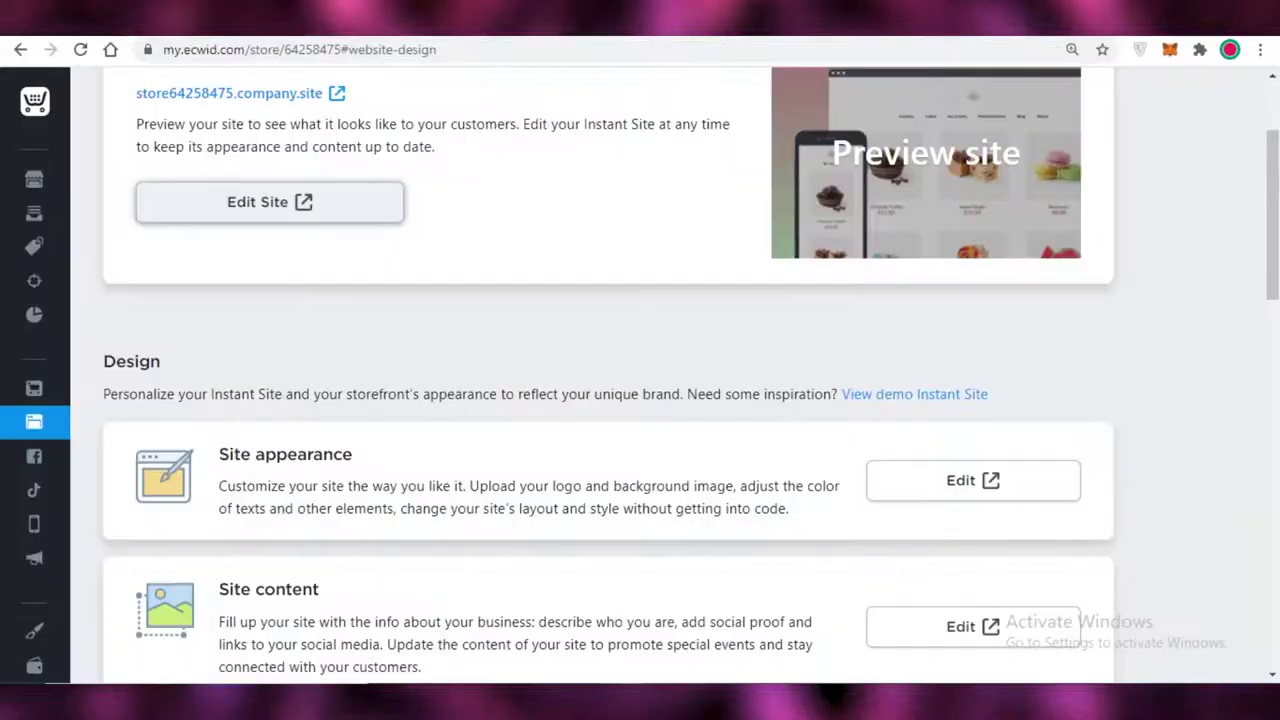
pyautogui.moveTo(20, 230)
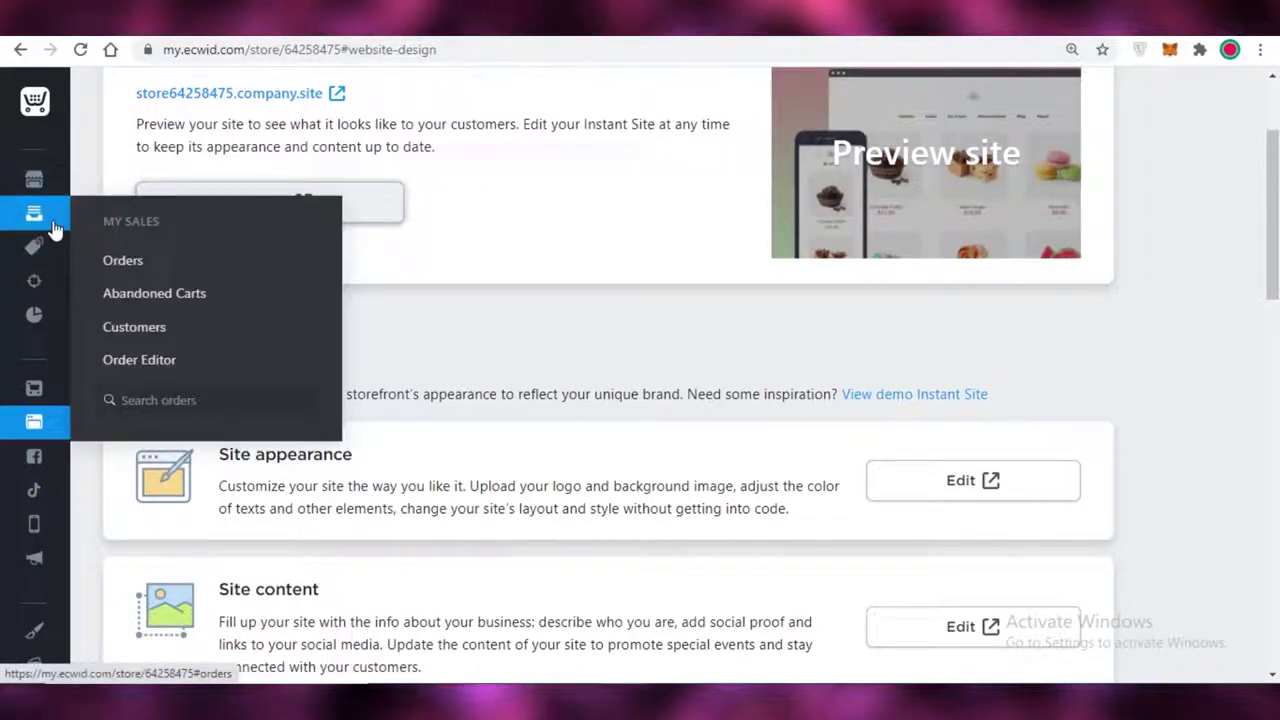
pyautogui.click(110, 259)
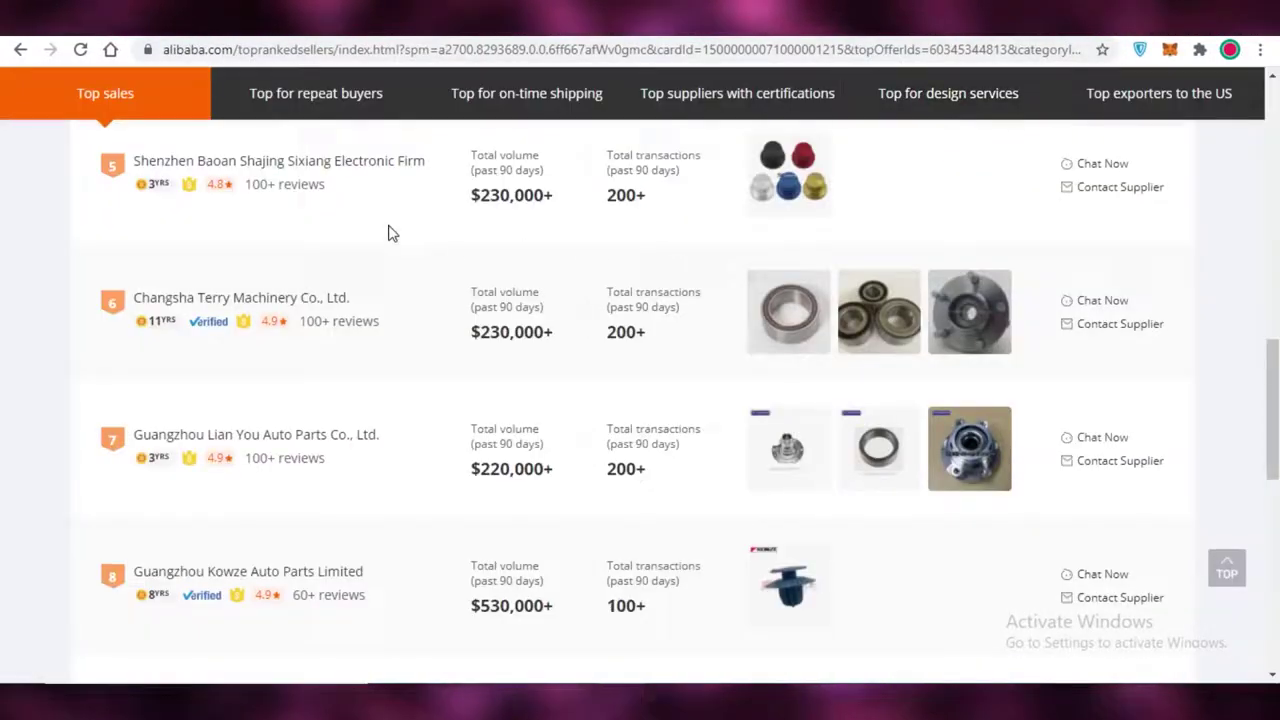
pyautogui.scroll(3, 1012, 288)
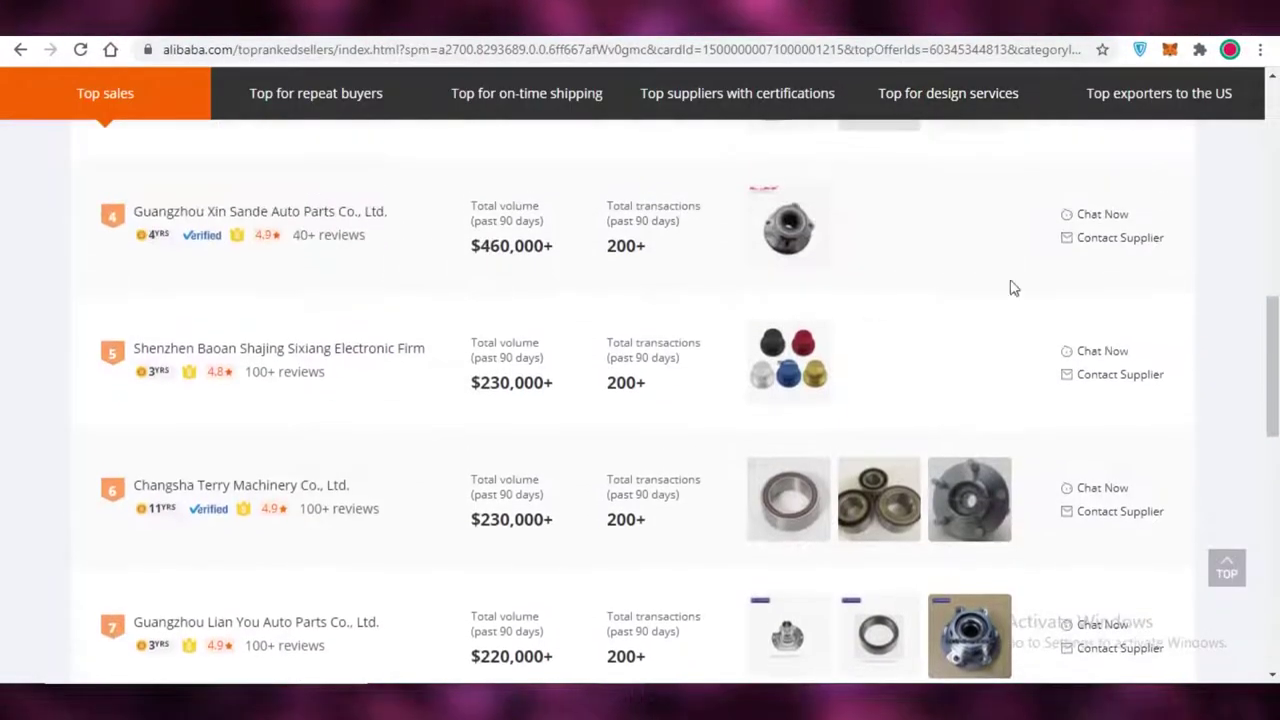
pyautogui.scroll(1, 990, 287)
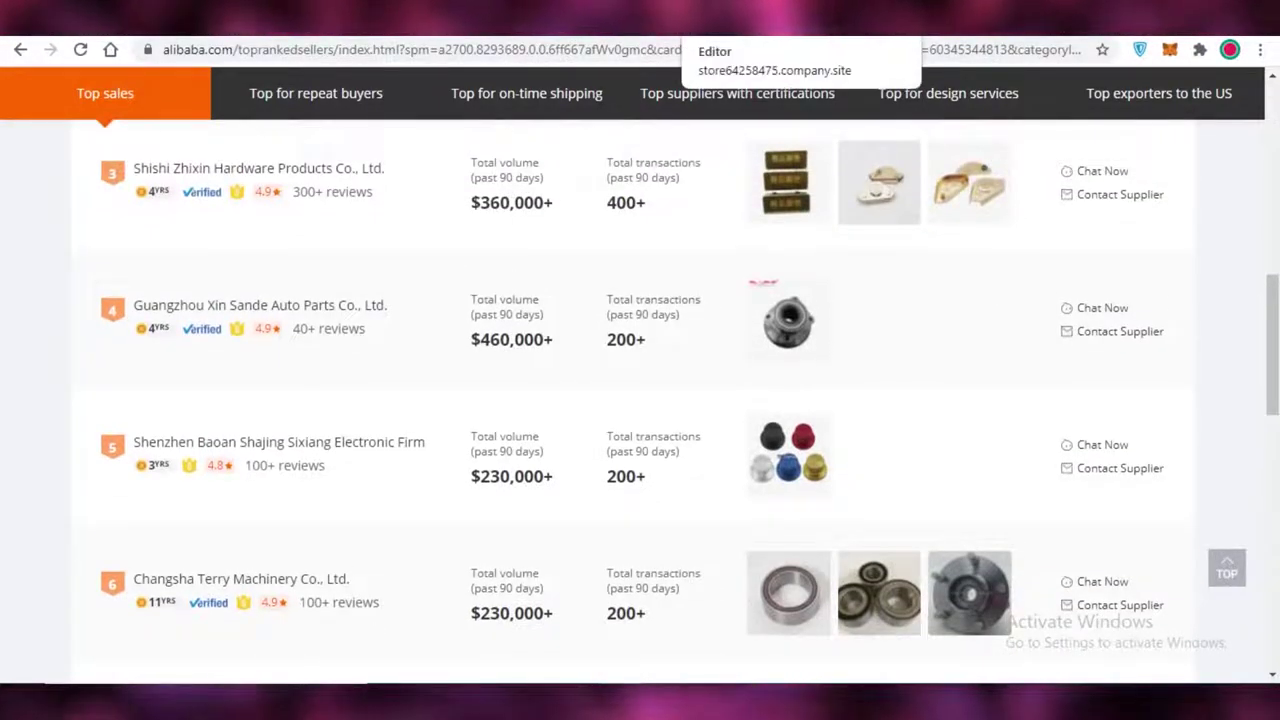
pyautogui.click(760, 20)
pyautogui.click(826, 30)
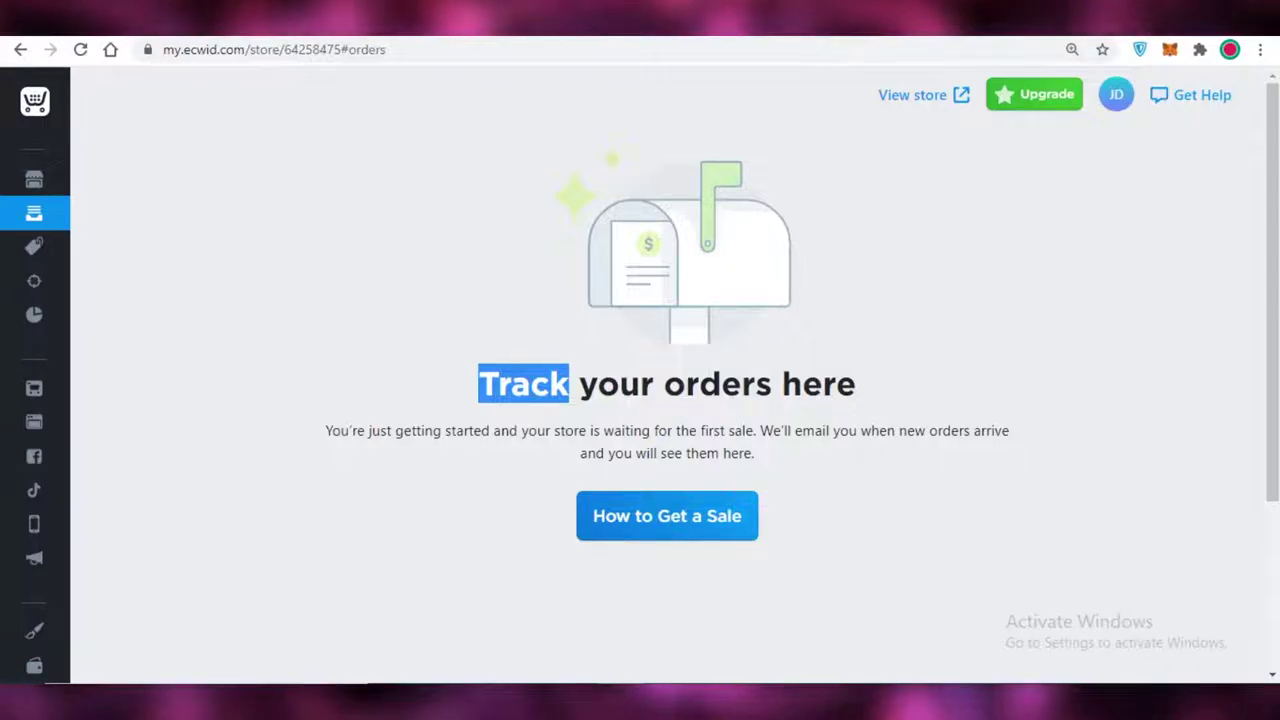
pyautogui.click(760, 20)
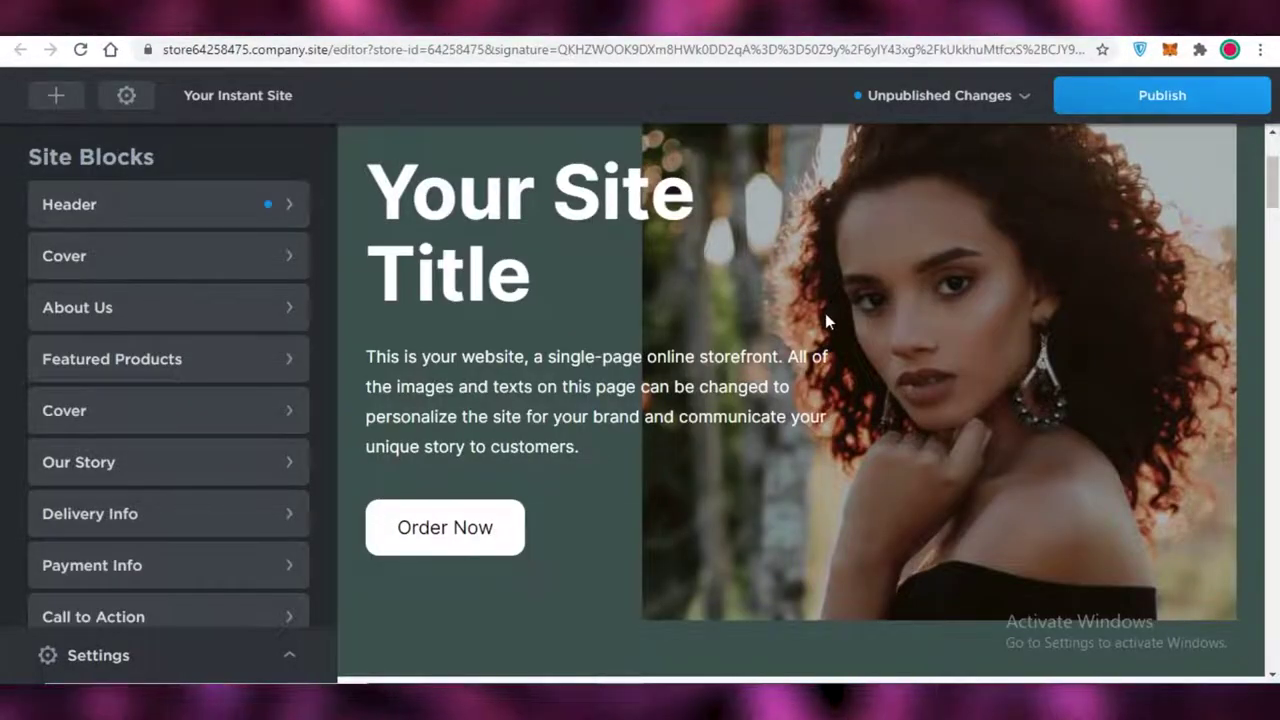
pyautogui.click(700, 20)
pyautogui.scroll(4, 900, 350)
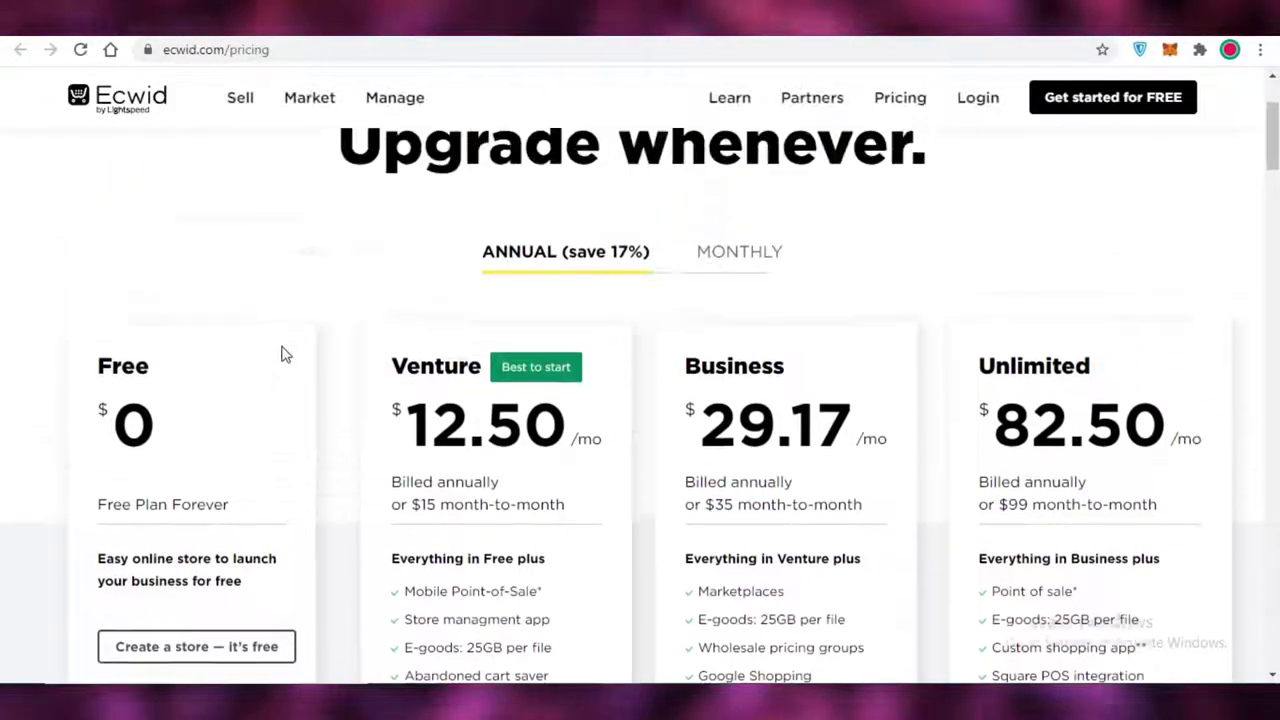
pyautogui.scroll(-4, 200, 385)
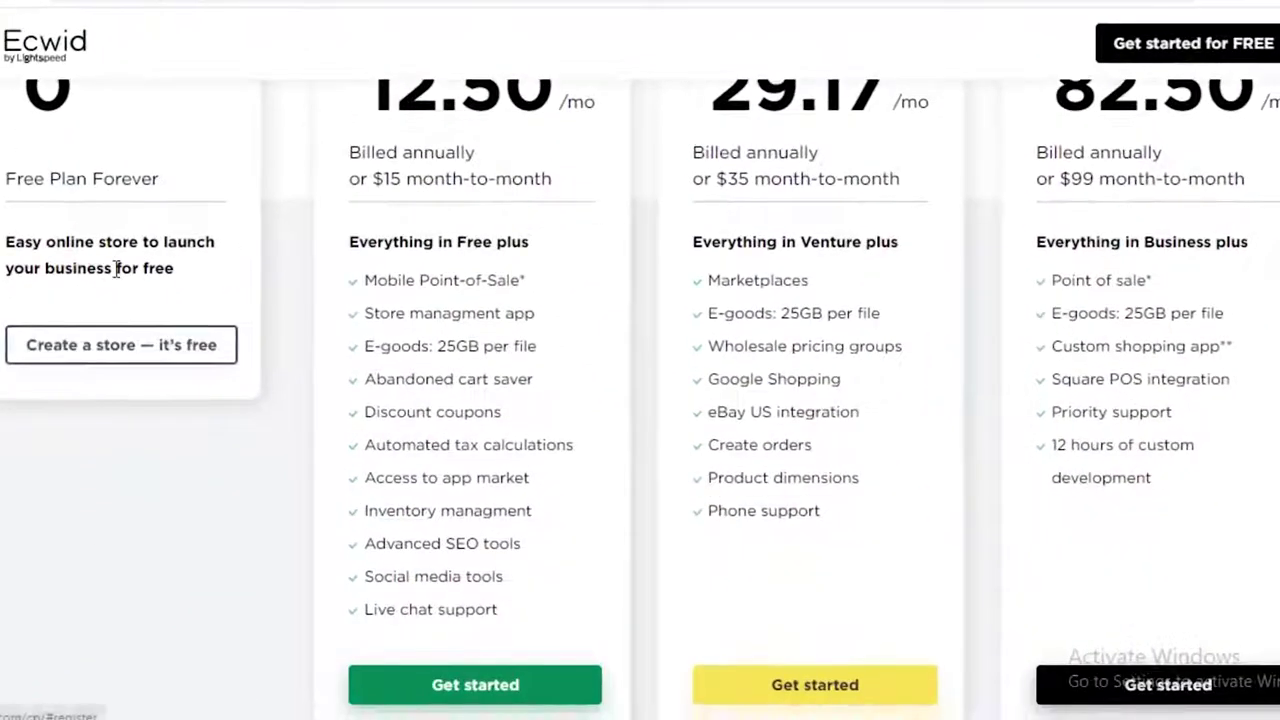
pyautogui.scroll(-10, 114, 280)
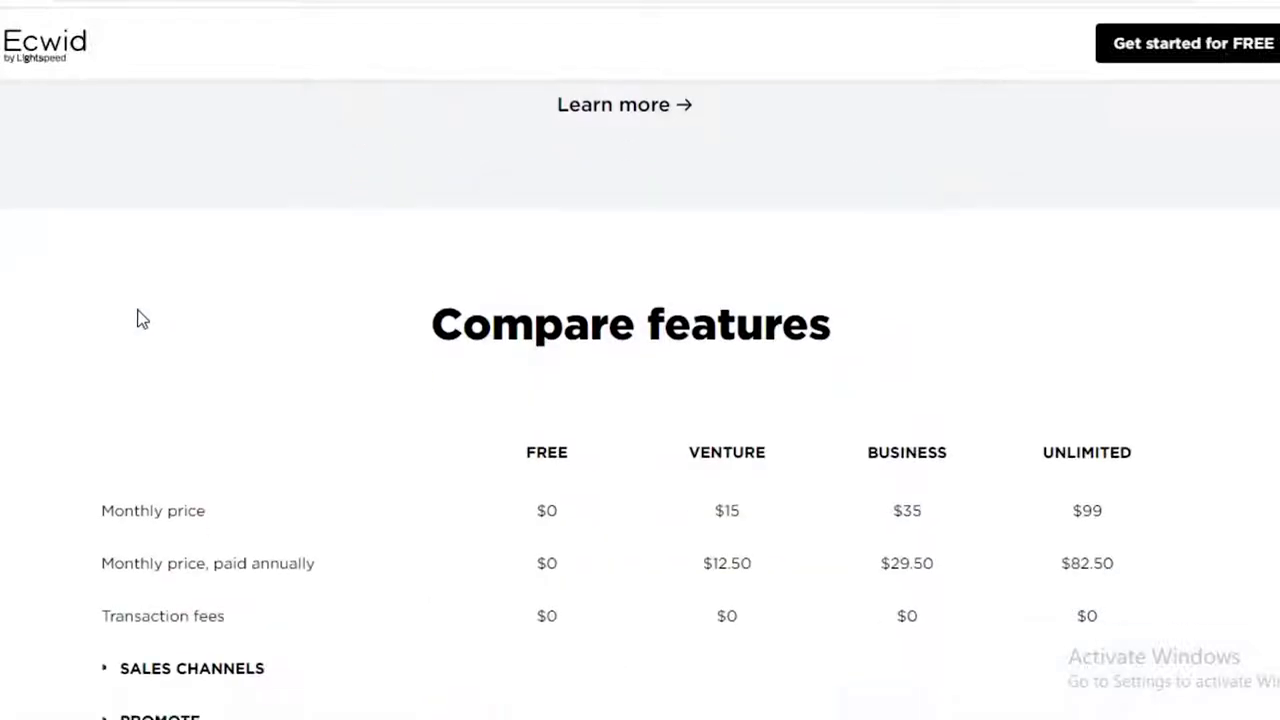
pyautogui.scroll(3, 137, 317)
pyautogui.scroll(-10, 137, 317)
pyautogui.scroll(-4, 519, 272)
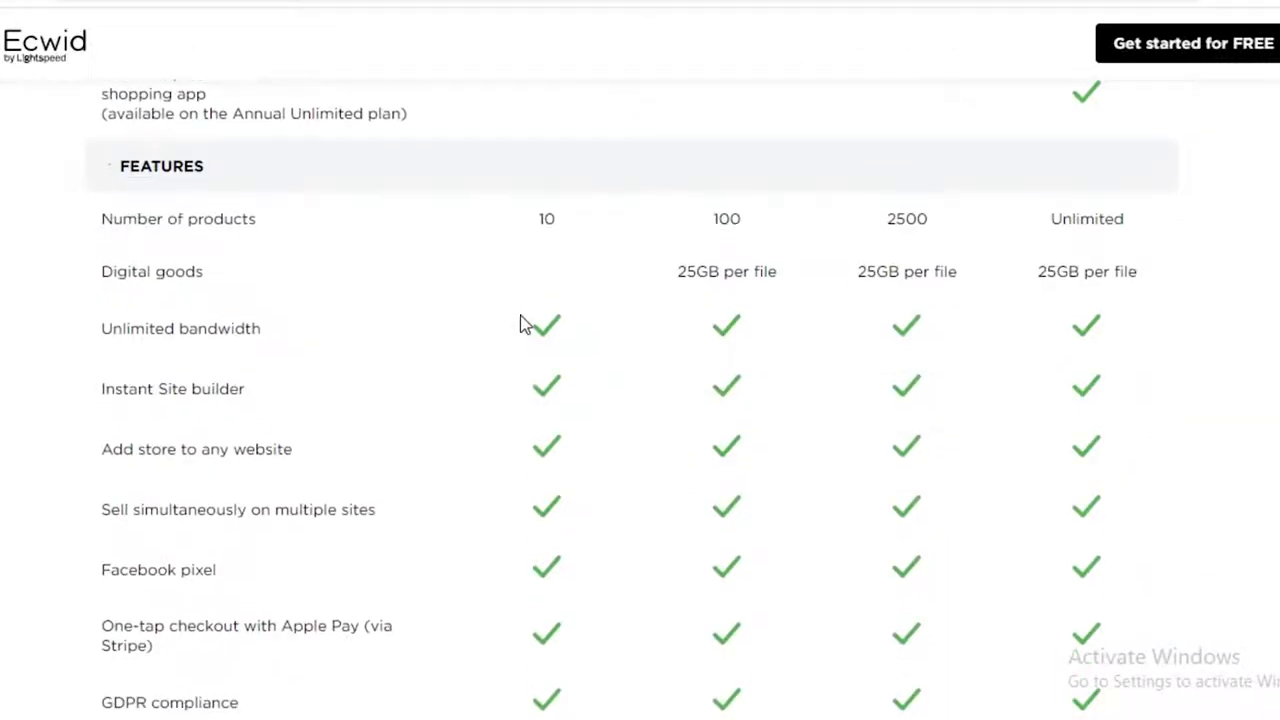
pyautogui.click(558, 224)
pyautogui.scroll(-4, 560, 463)
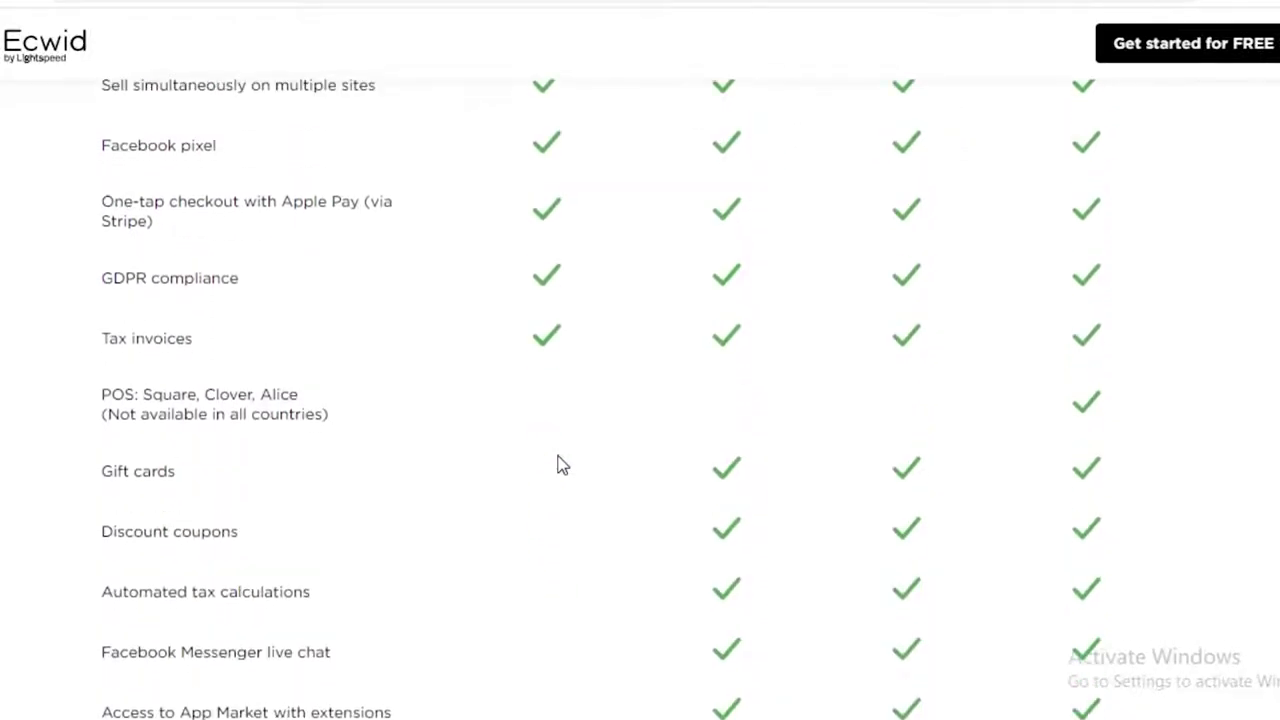
pyautogui.scroll(4, 506, 254)
pyautogui.scroll(-6, 517, 416)
pyautogui.scroll(15, 520, 420)
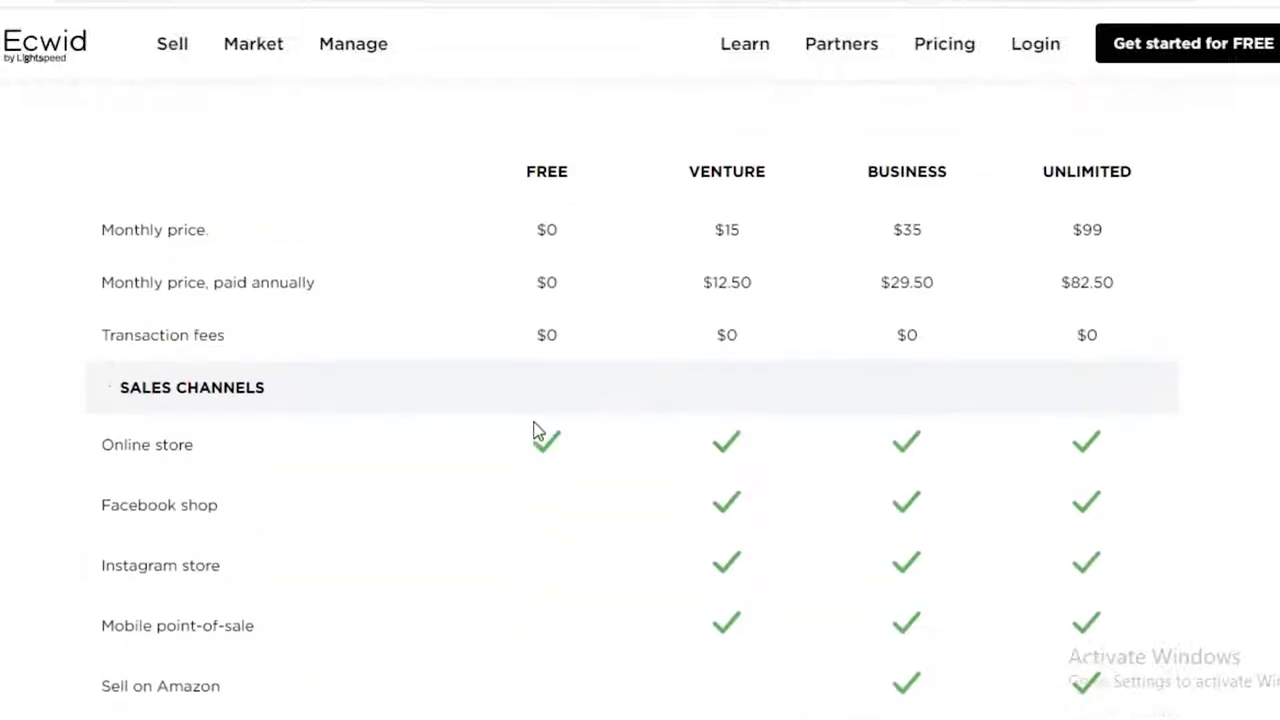
pyautogui.scroll(10, 520, 400)
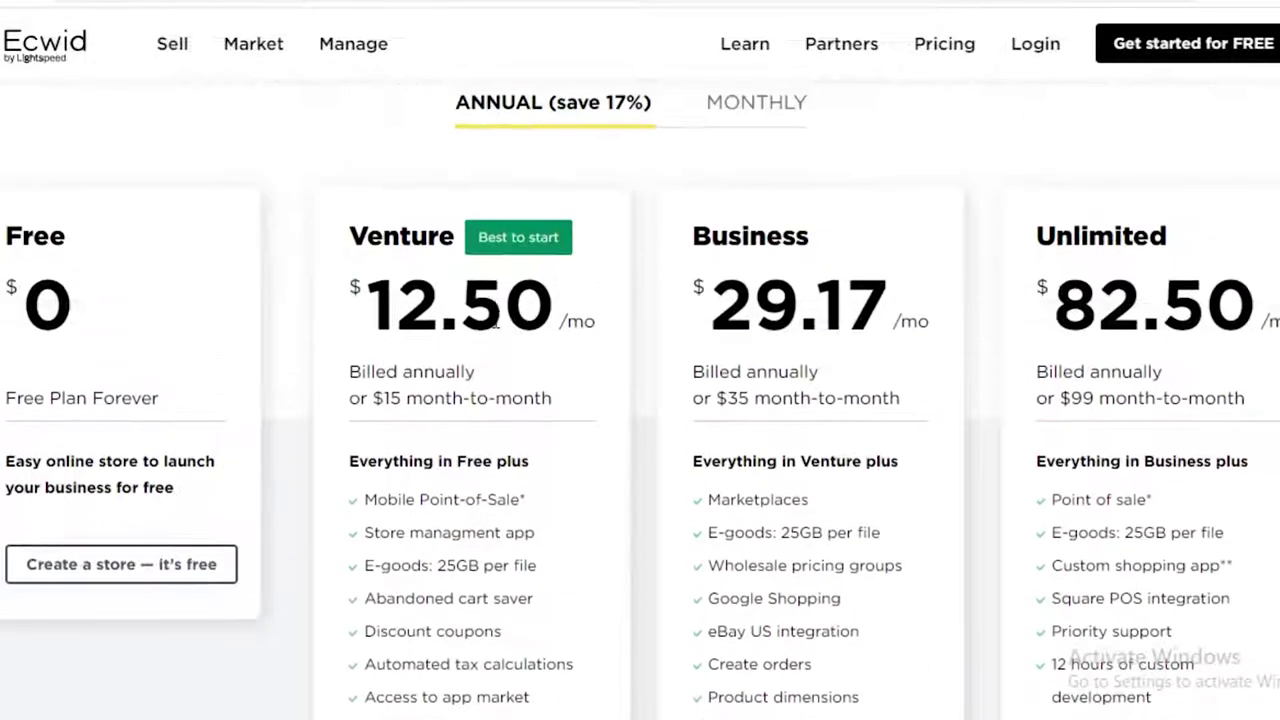
pyautogui.scroll(-15, 490, 333)
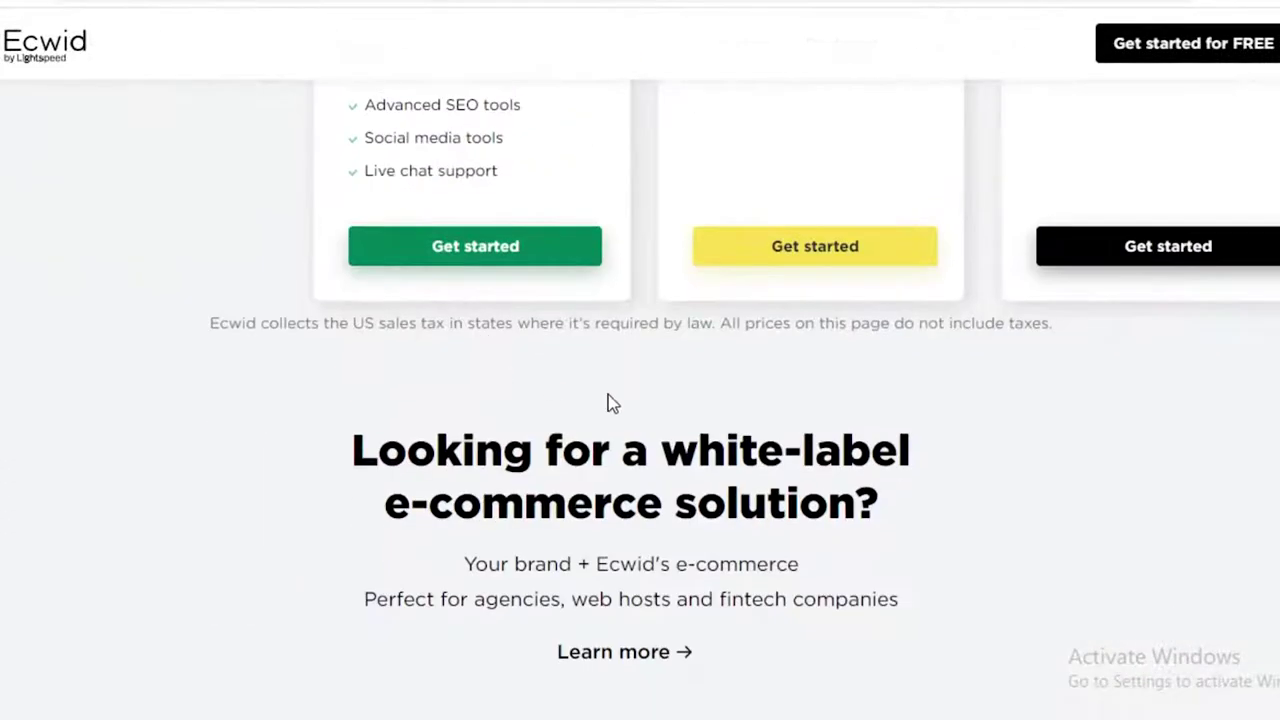
pyautogui.scroll(3, 780, 370)
pyautogui.scroll(-2, 770, 440)
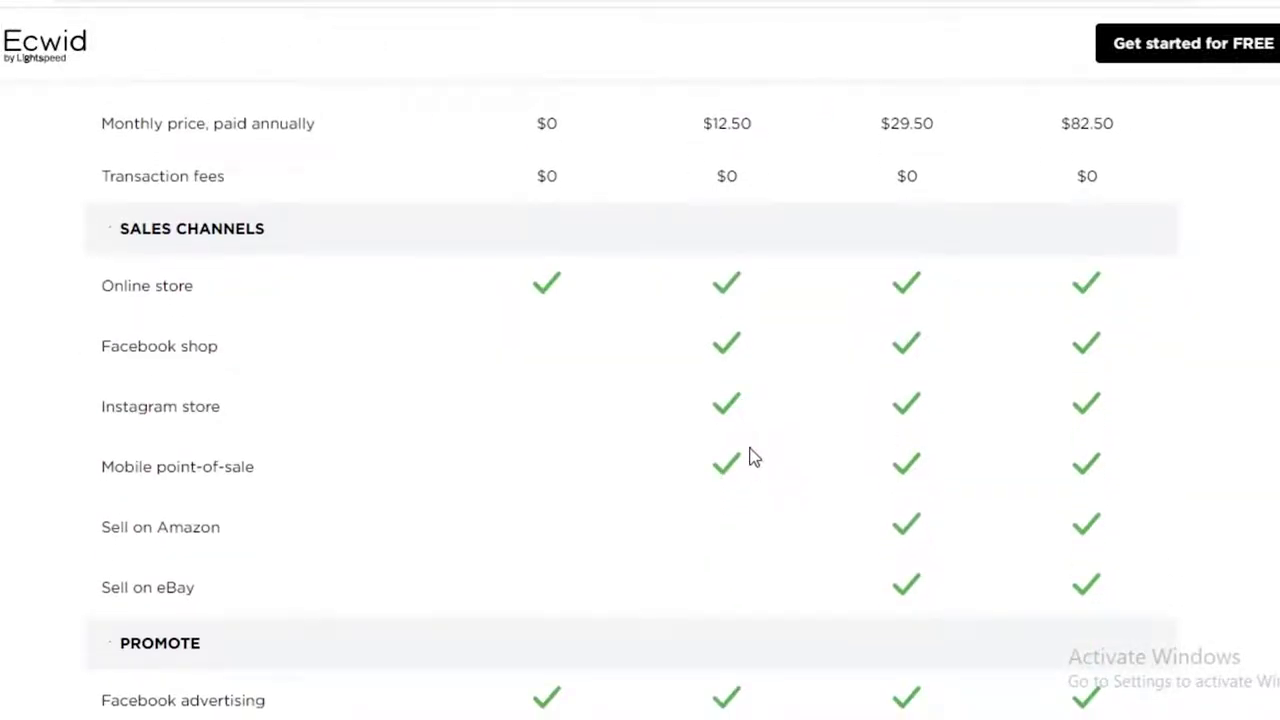
pyautogui.scroll(-4, 753, 457)
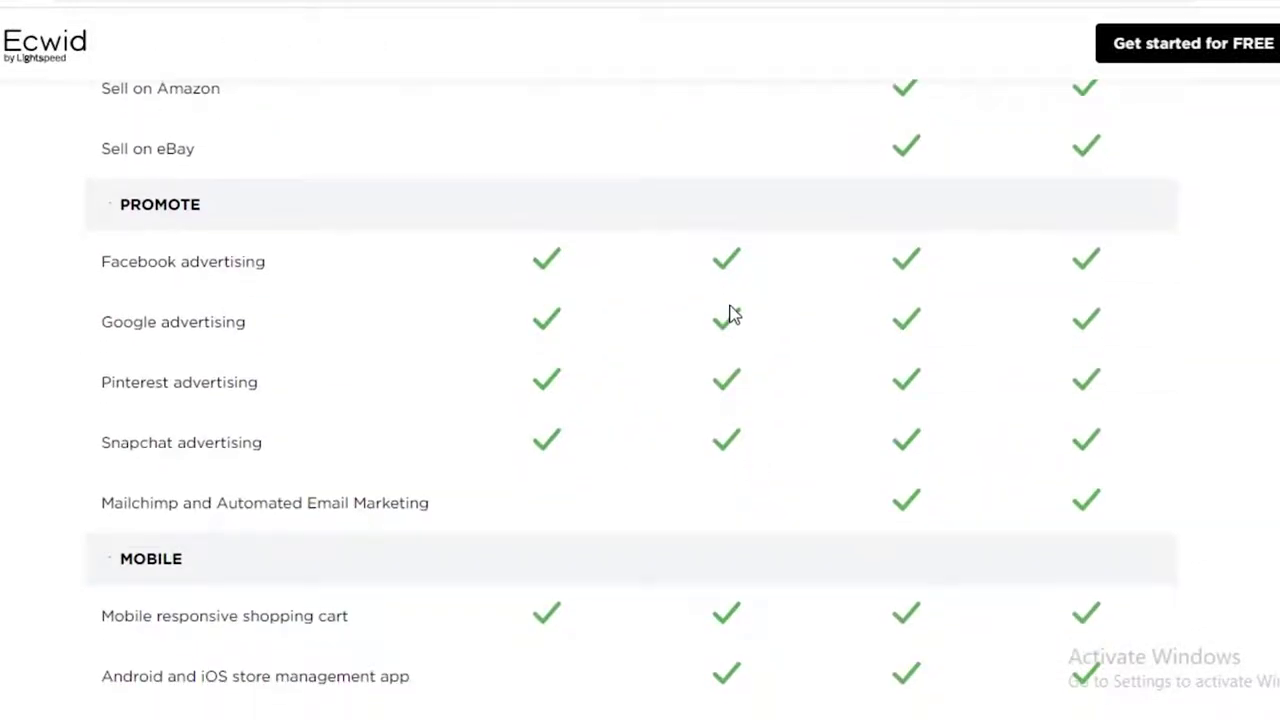
pyautogui.scroll(-3, 740, 360)
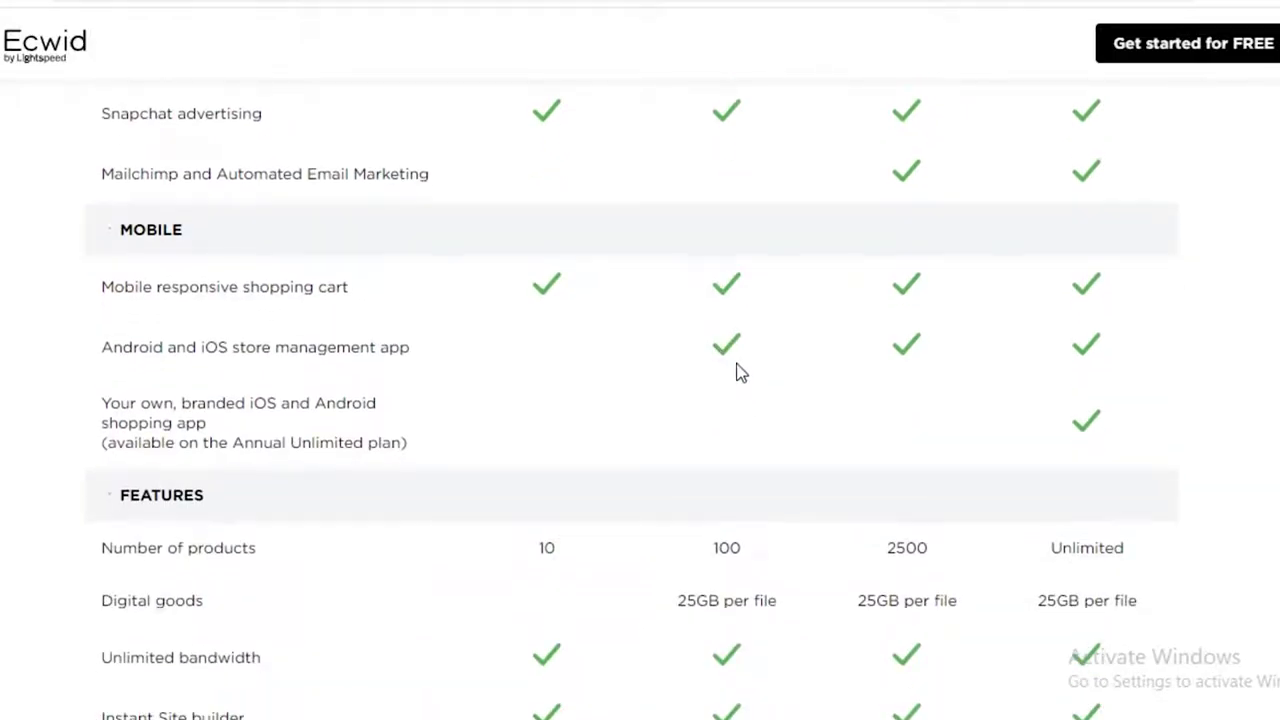
pyautogui.scroll(-3, 740, 372)
pyautogui.scroll(3, 740, 372)
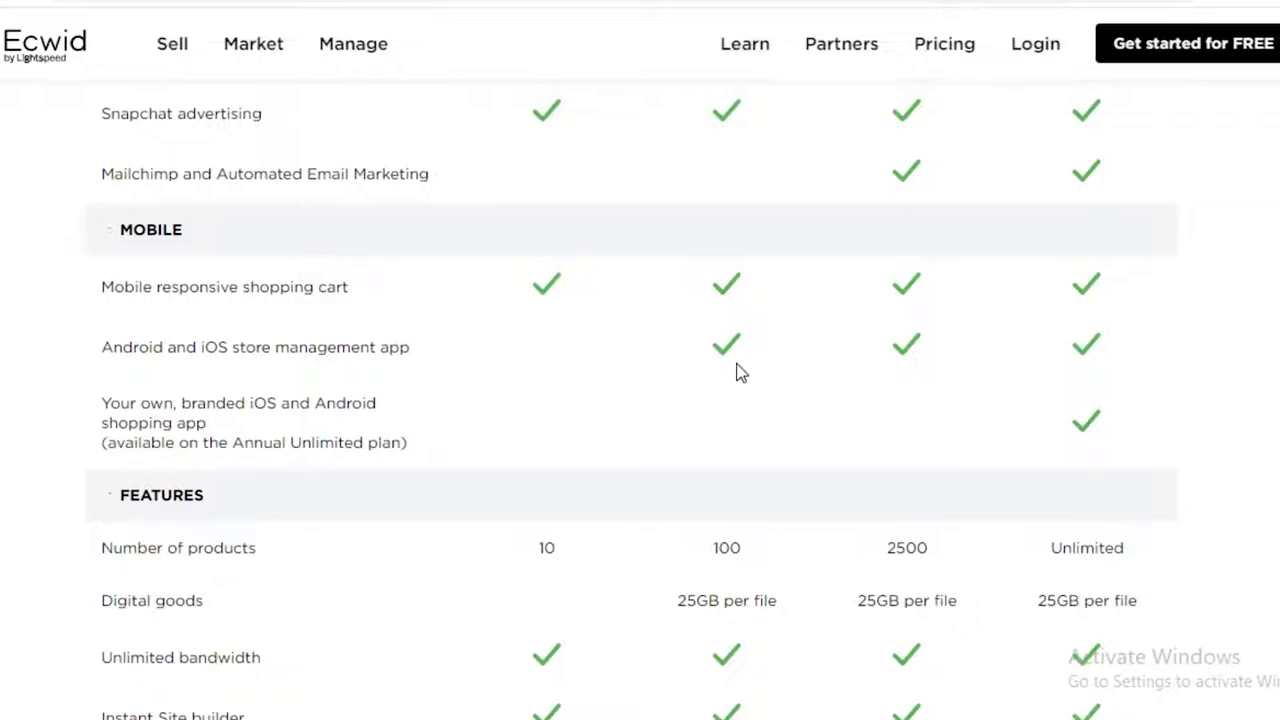
pyautogui.scroll(-3, 738, 371)
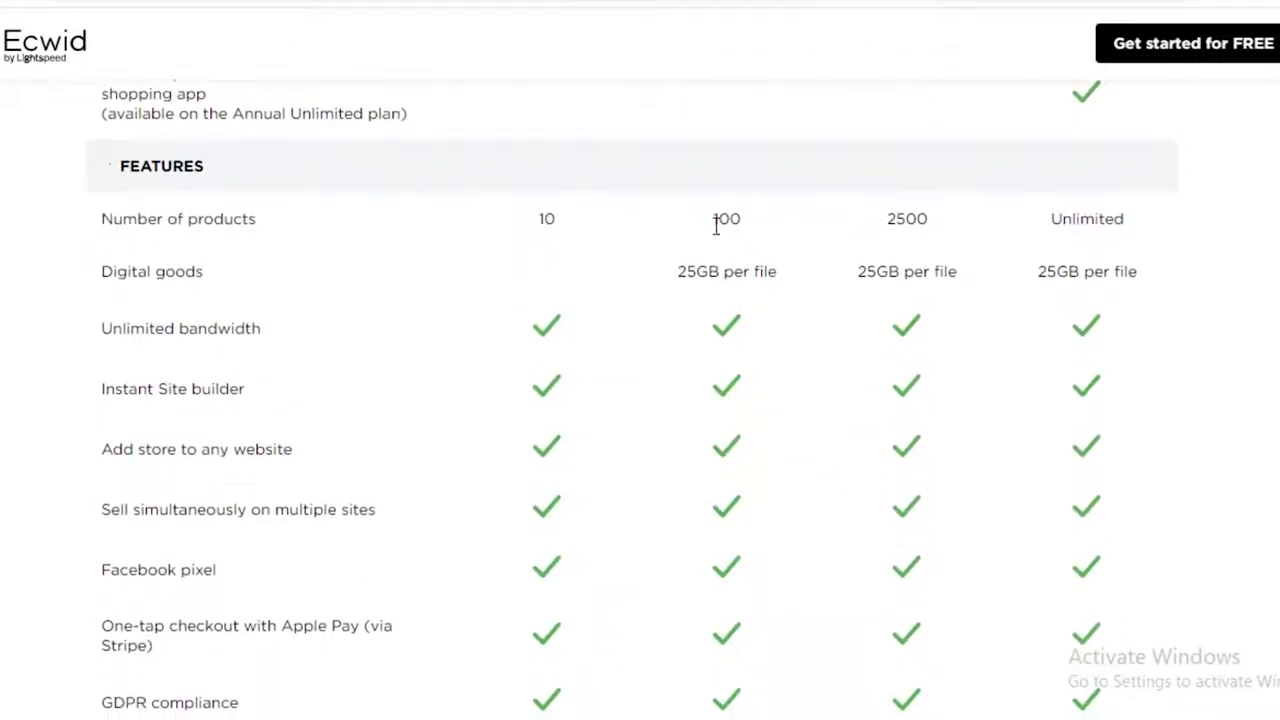
pyautogui.moveTo(714, 218); pyautogui.dragTo(766, 222)
pyautogui.click(760, 268)
pyautogui.moveTo(725, 279); pyautogui.dragTo(763, 279)
pyautogui.click(748, 335)
pyautogui.scroll(-5, 748, 335)
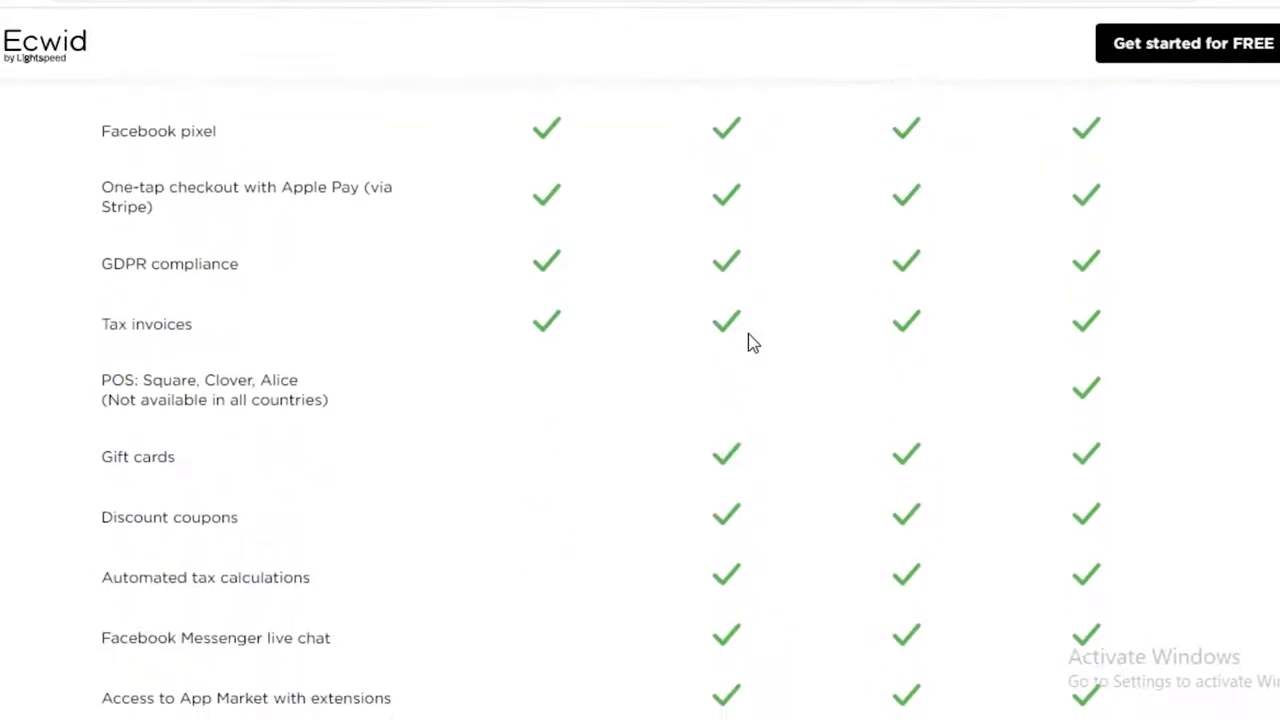
pyautogui.scroll(7, 740, 257)
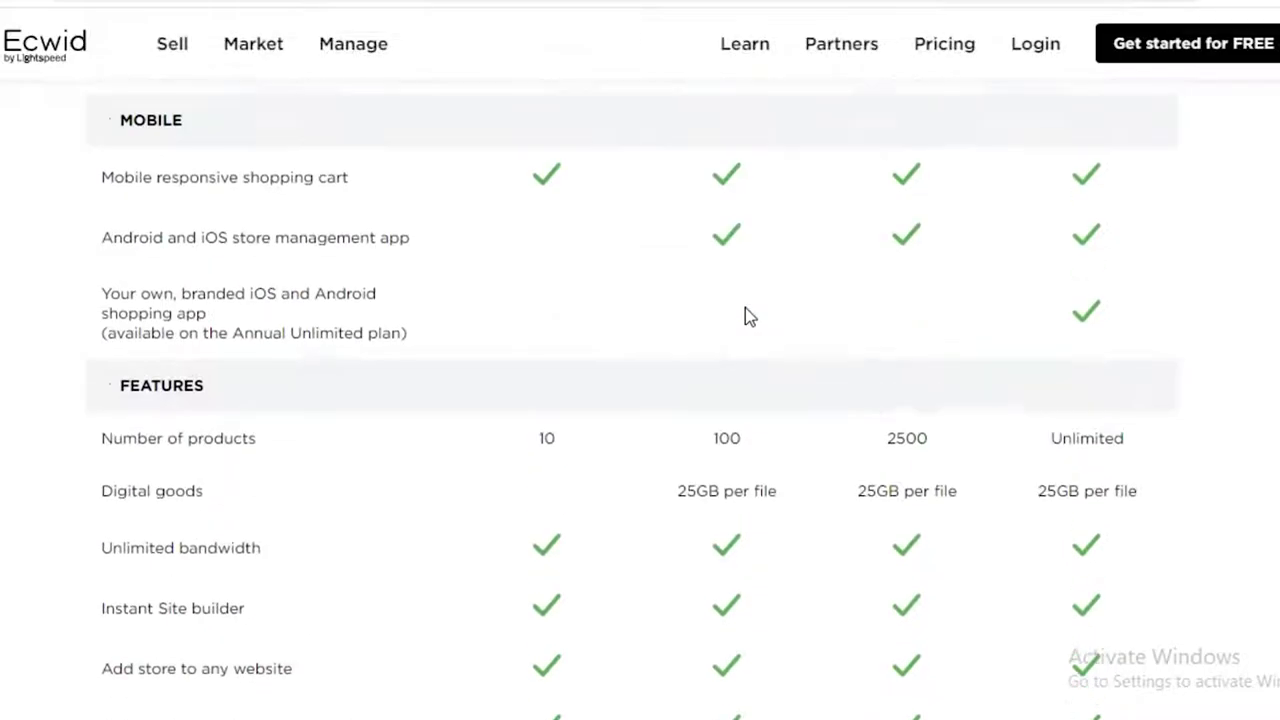
pyautogui.scroll(-10, 746, 314)
pyautogui.scroll(1, 749, 320)
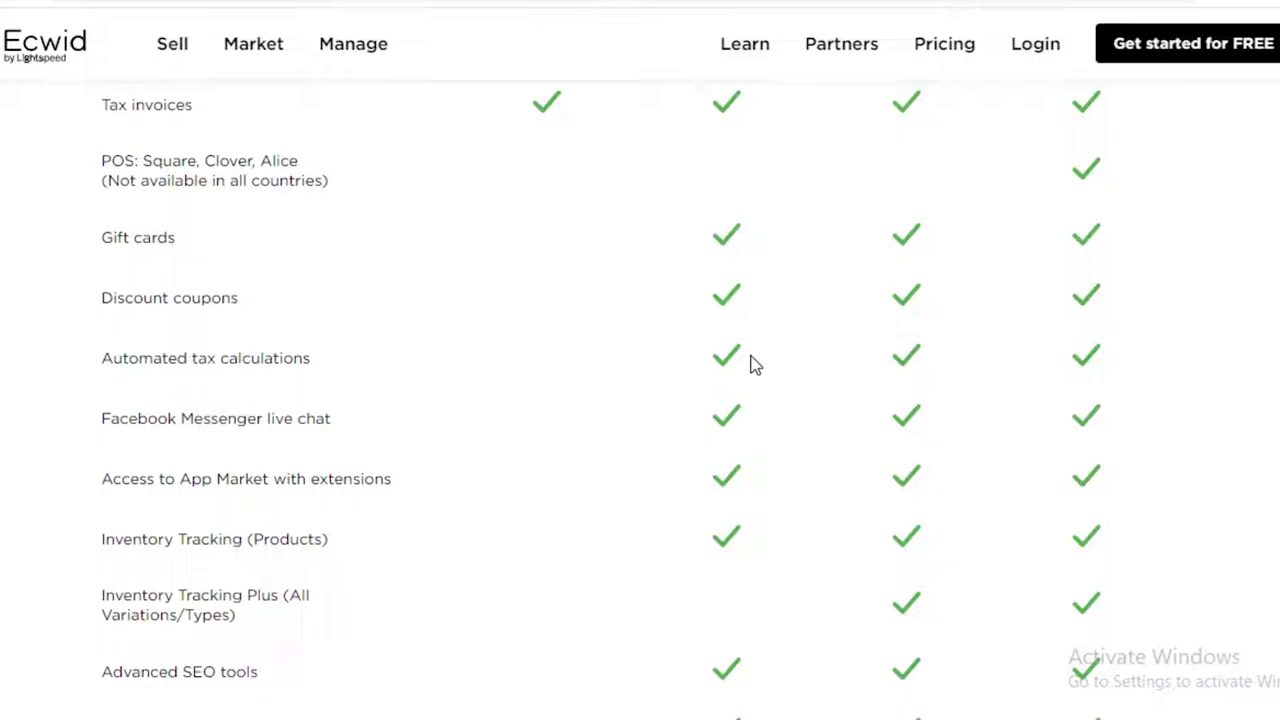
pyautogui.scroll(-5, 737, 371)
pyautogui.scroll(1, 720, 190)
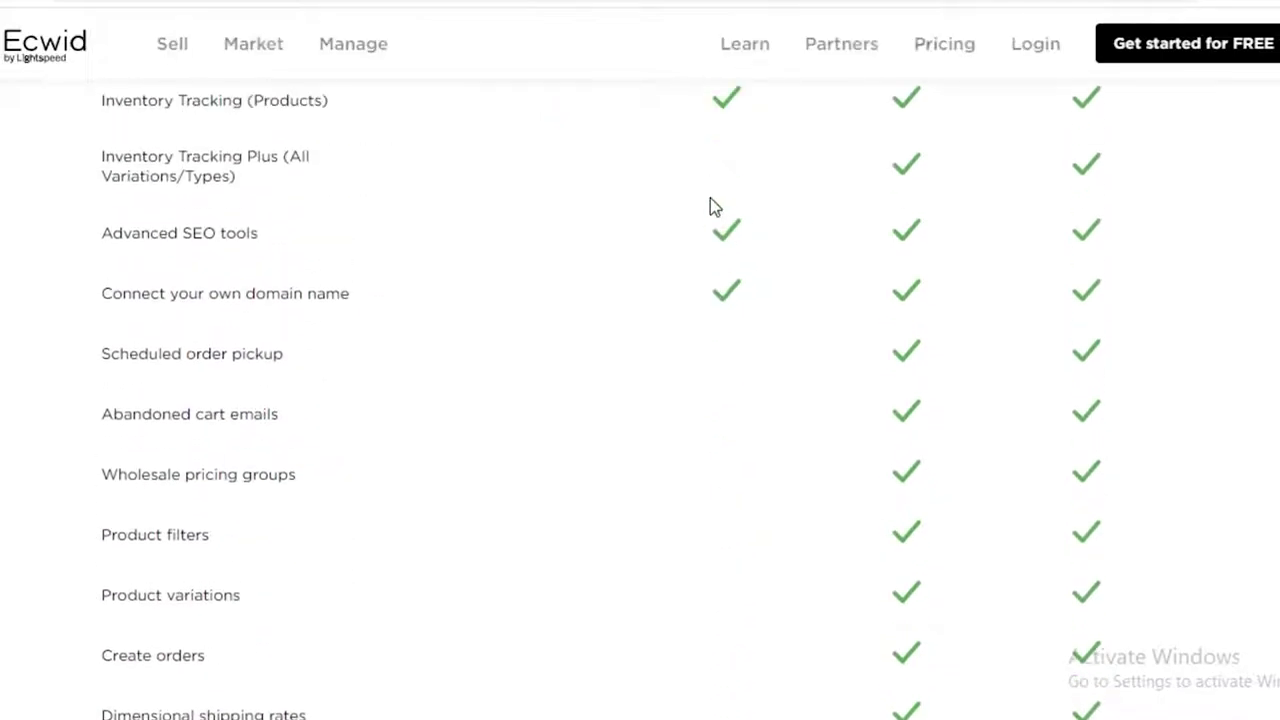
pyautogui.scroll(10, 574, 334)
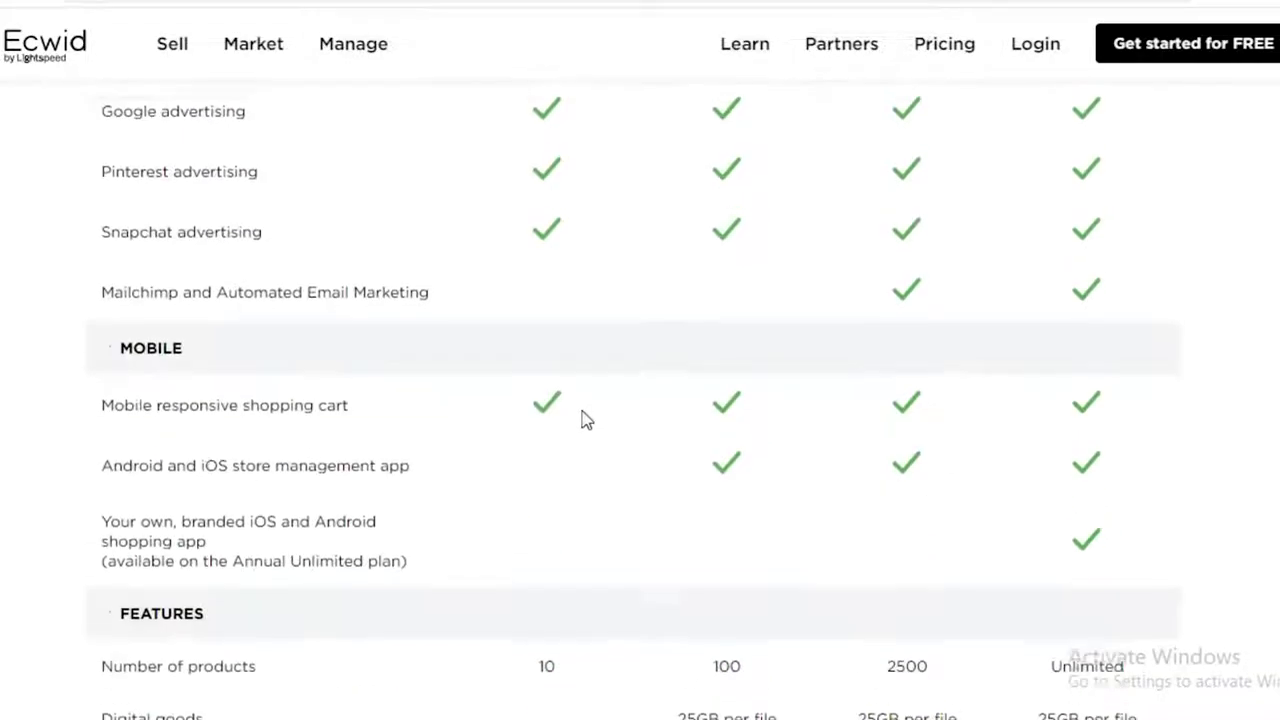
pyautogui.scroll(10, 586, 420)
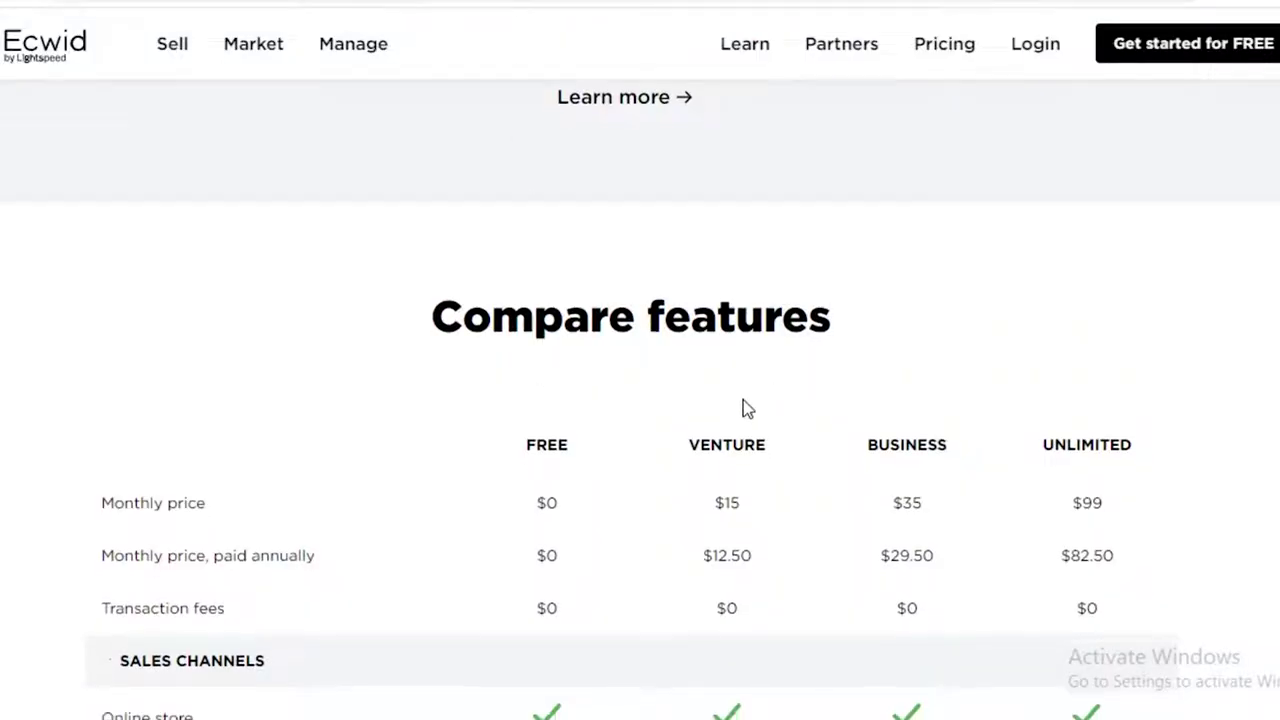
# Review the plan pricing cards, including the Business price of $29.17 monthly.
pyautogui.scroll(10, 743, 400)
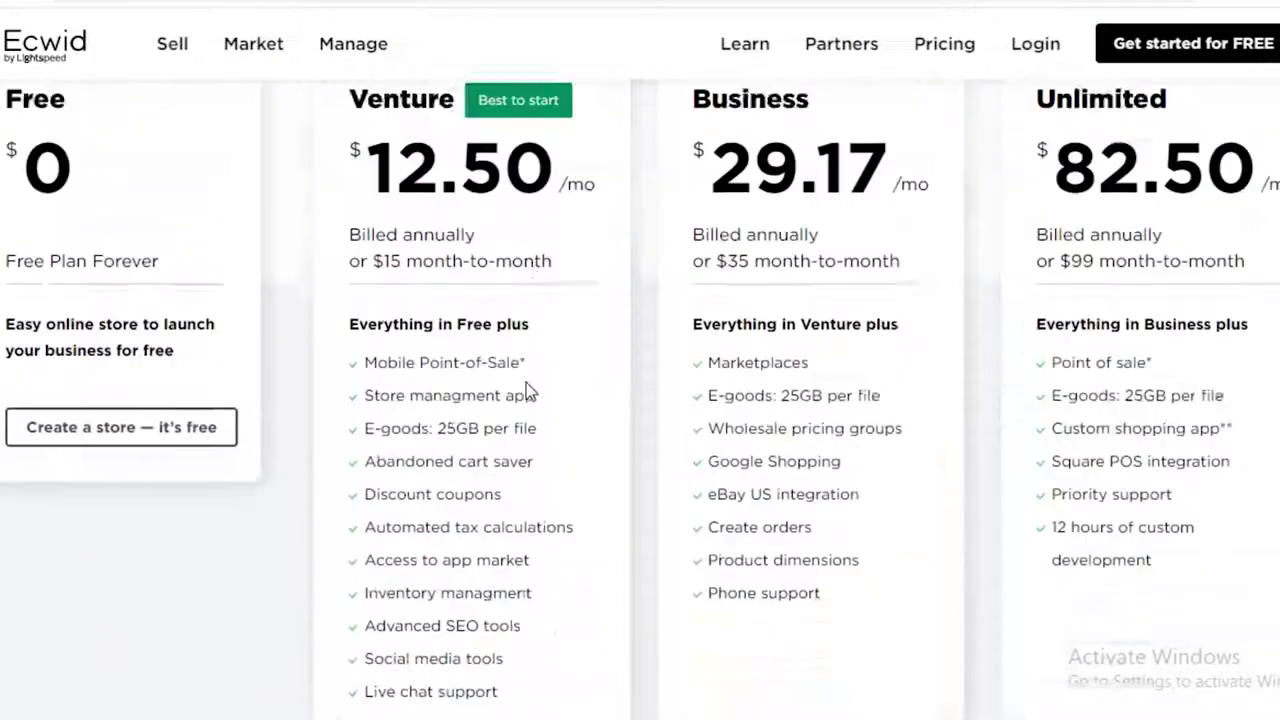
pyautogui.scroll(2, 526, 390)
pyautogui.scroll(-1, 526, 413)
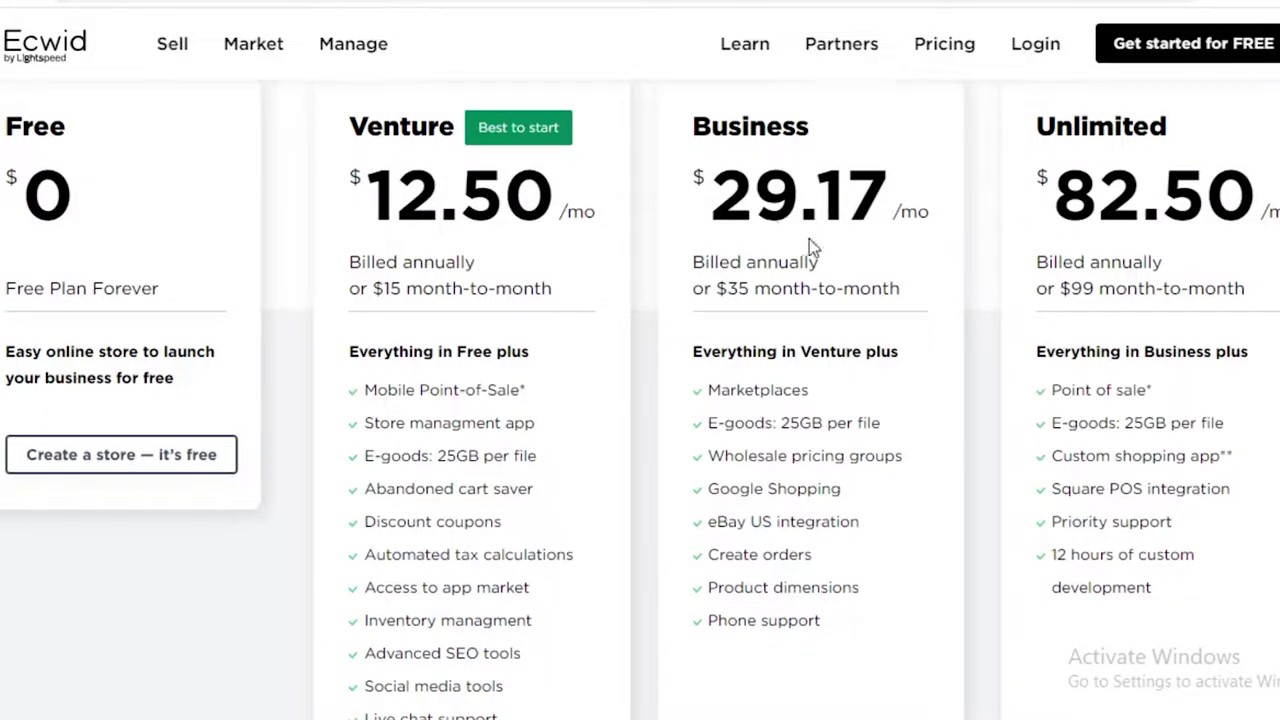
pyautogui.scroll(1, 737, 292)
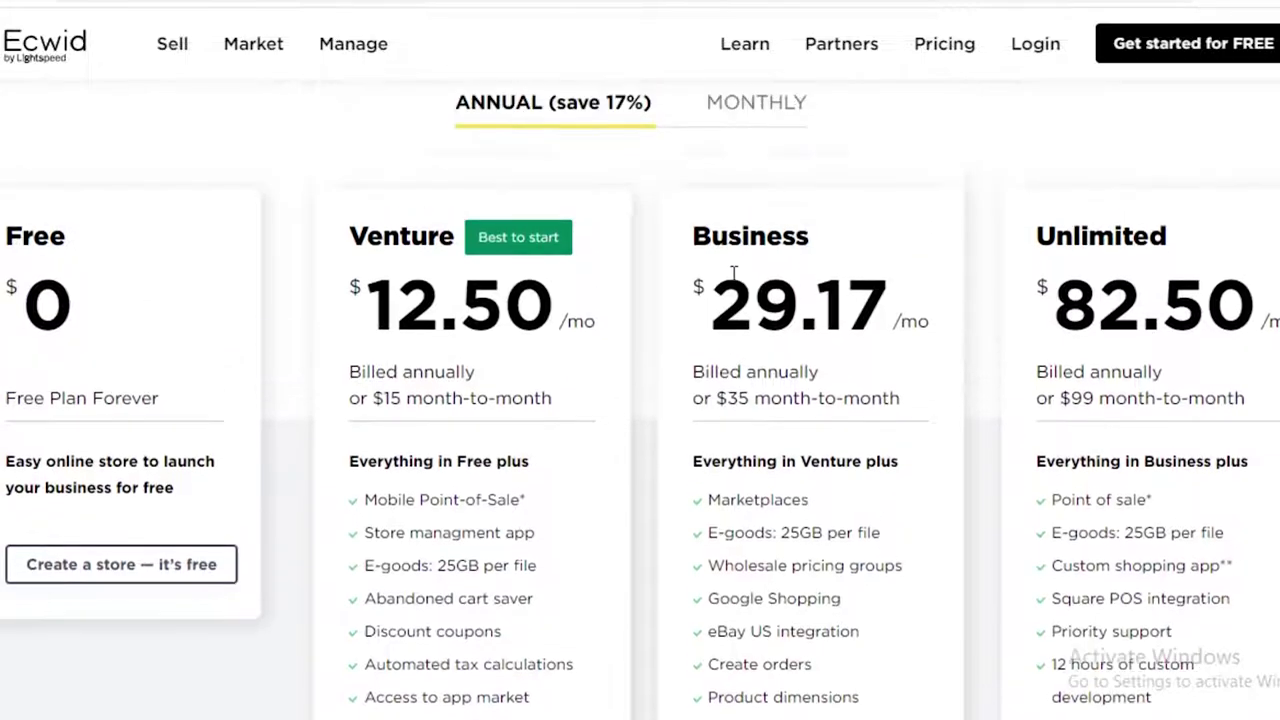
pyautogui.moveTo(735, 276); pyautogui.dragTo(884, 265)
pyautogui.click(828, 340)
pyautogui.scroll(-15, 809, 389)
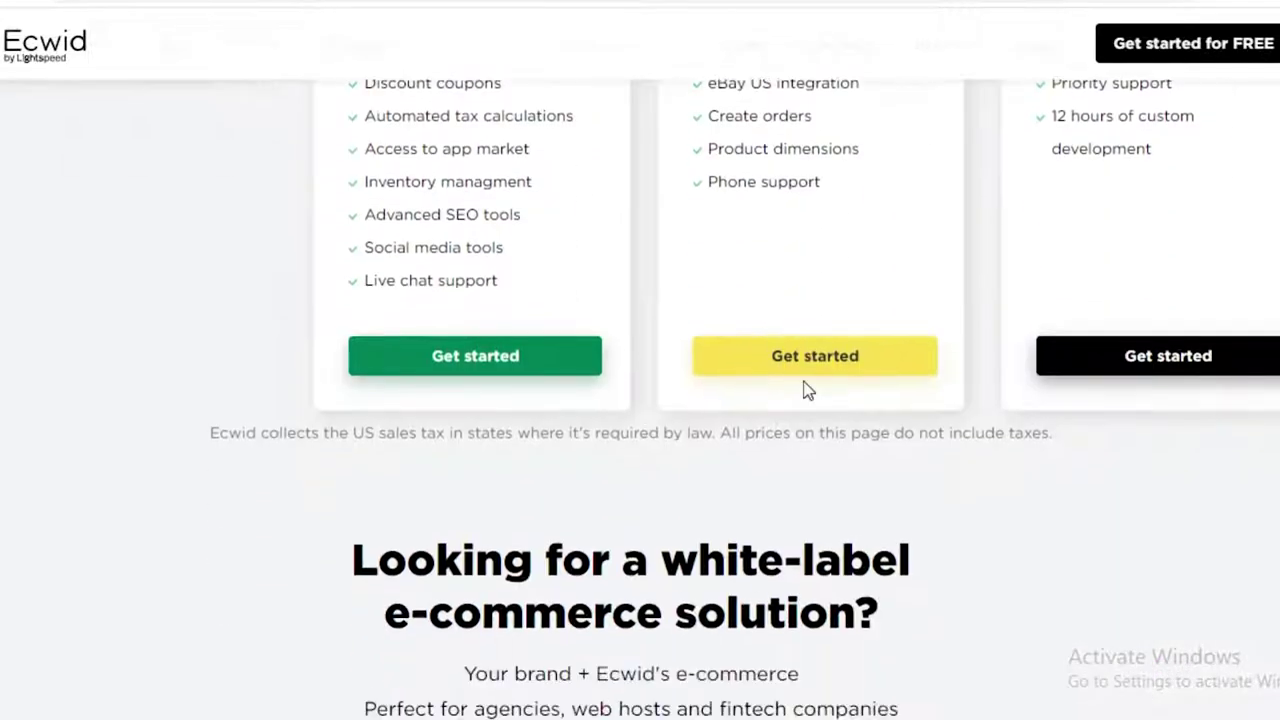
pyautogui.scroll(2, 833, 424)
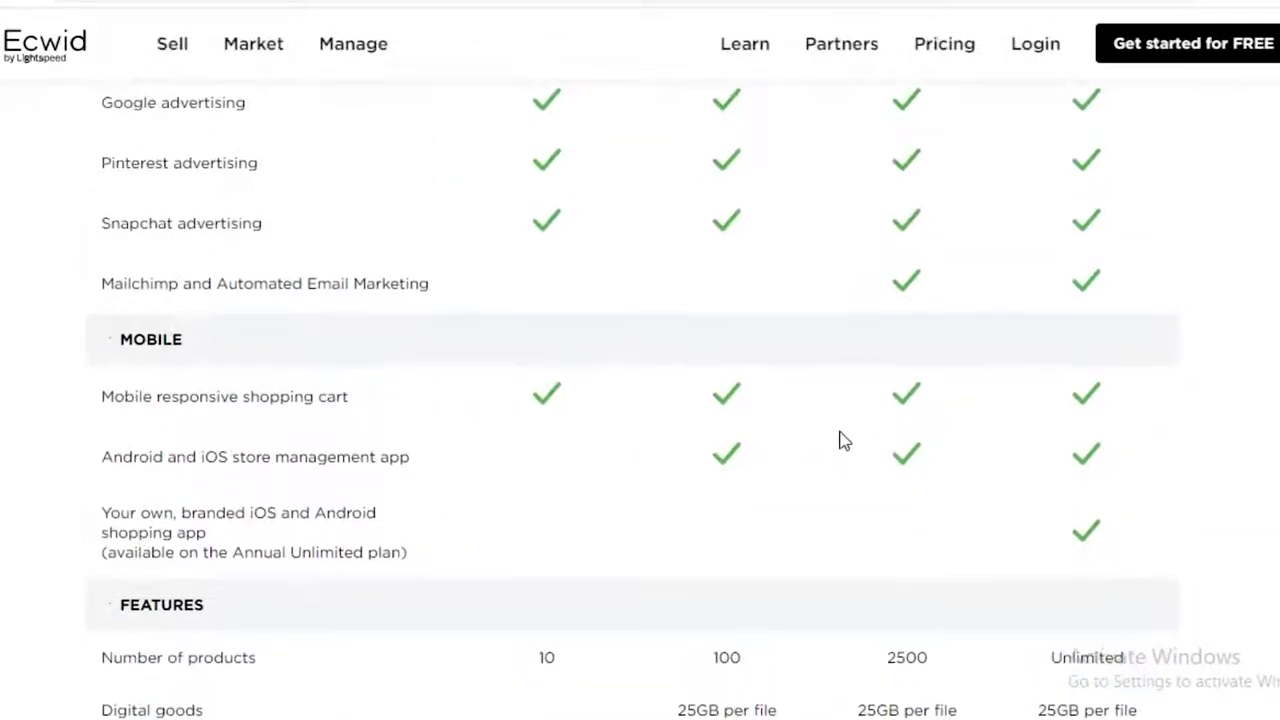
pyautogui.scroll(4, 694, 340)
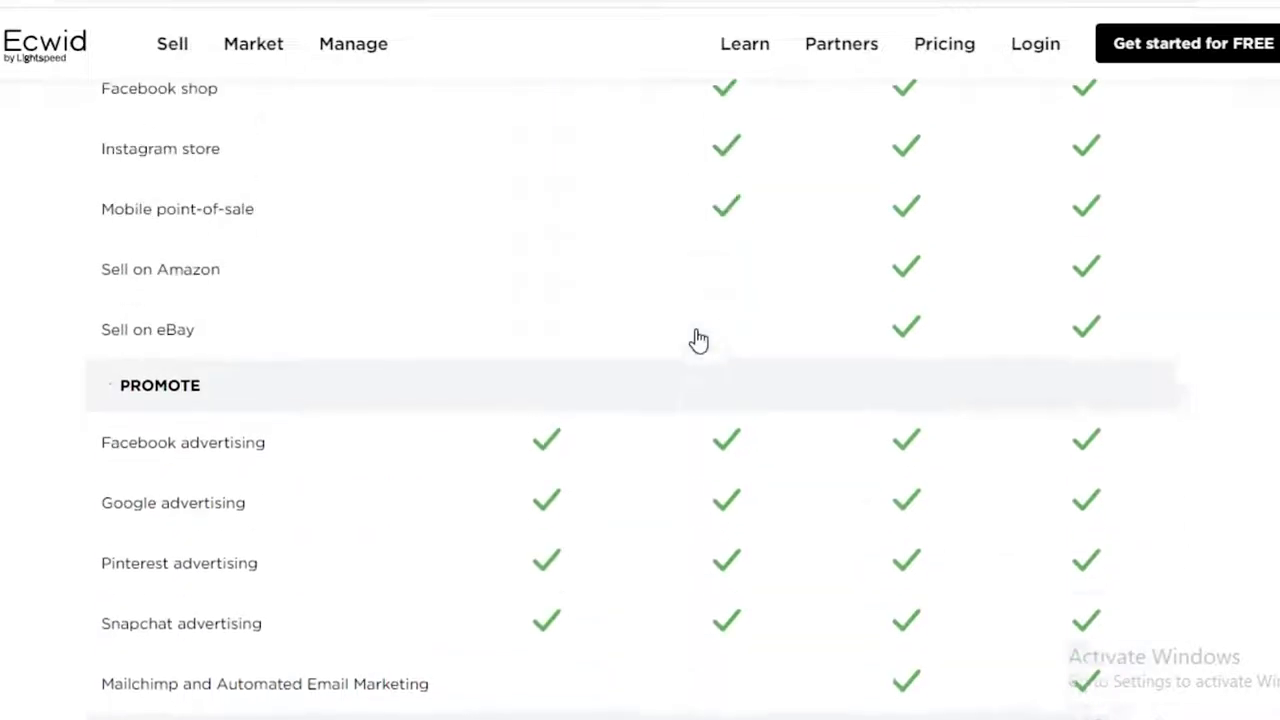
pyautogui.scroll(-4, 706, 366)
# Examine the feature table's advertising rows down to Mailchimp and the Wholesale pricing groups feature.
pyautogui.moveTo(63, 306); pyautogui.dragTo(457, 303)
pyautogui.click(418, 307)
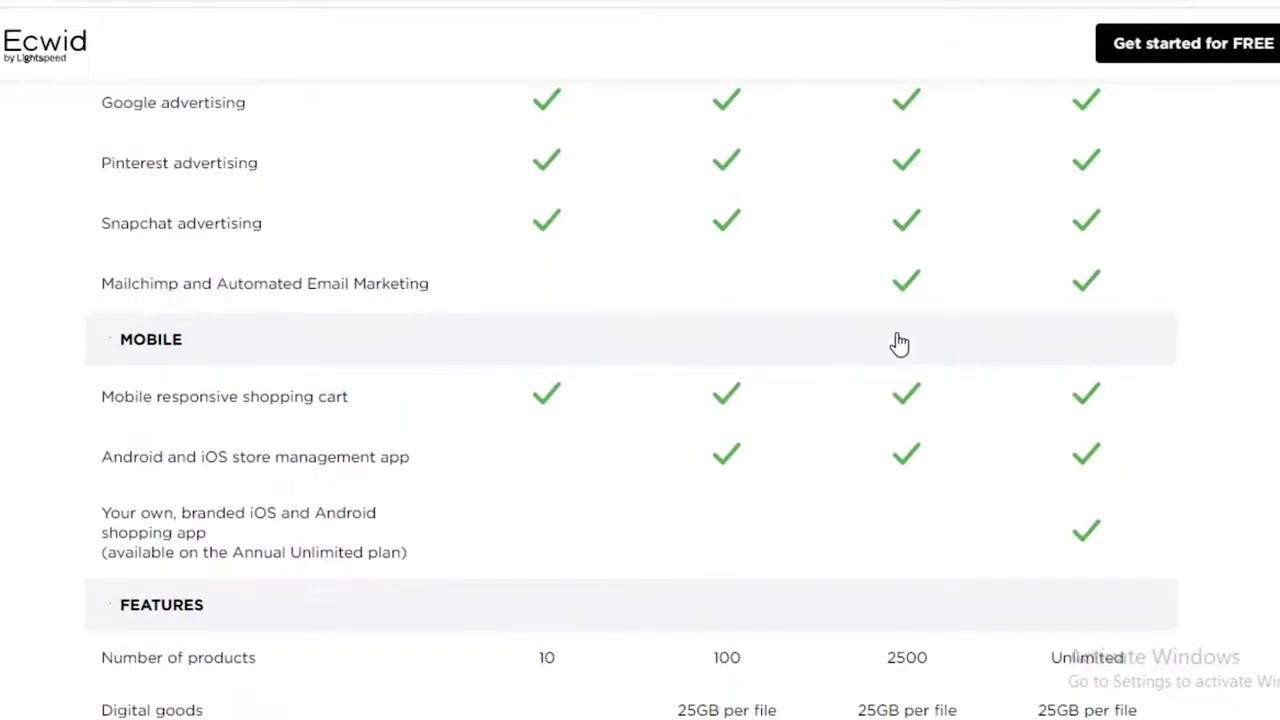
pyautogui.scroll(12, 900, 345)
pyautogui.scroll(5, 905, 350)
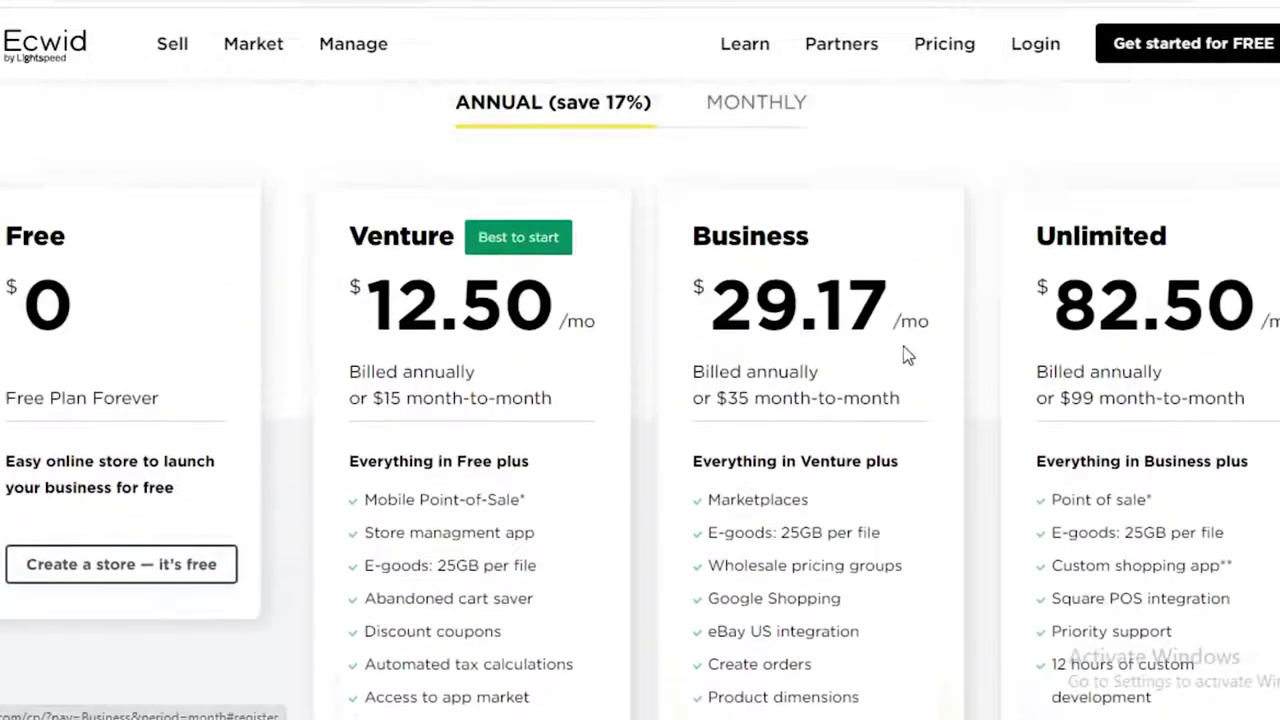
pyautogui.scroll(-1, 822, 337)
pyautogui.scroll(-15, 834, 391)
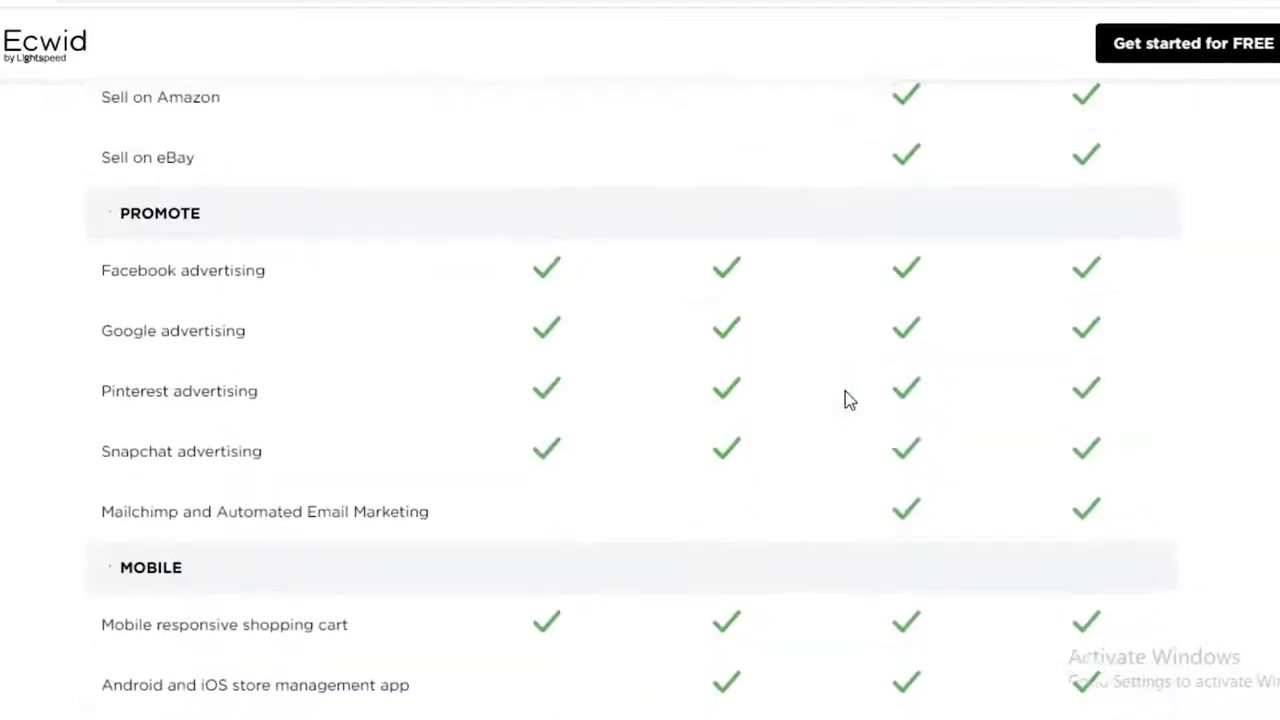
pyautogui.scroll(-1, 868, 452)
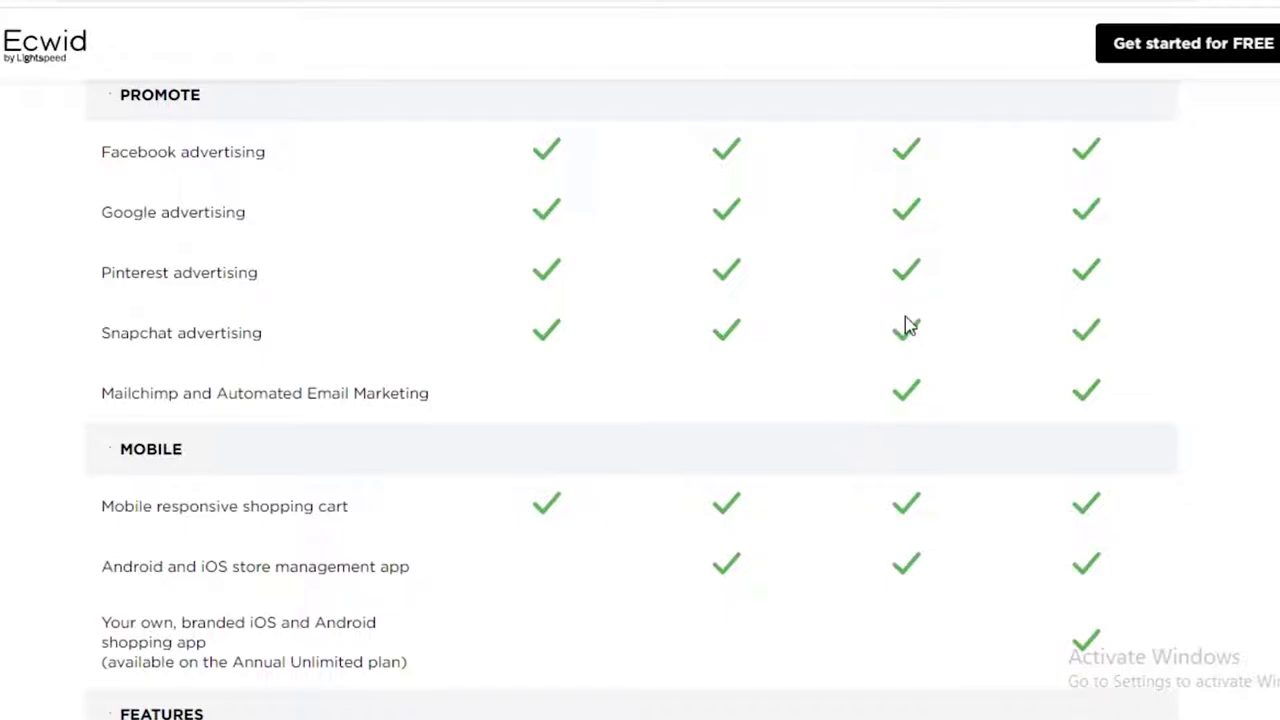
pyautogui.scroll(1, 903, 323)
pyautogui.scroll(-5, 908, 323)
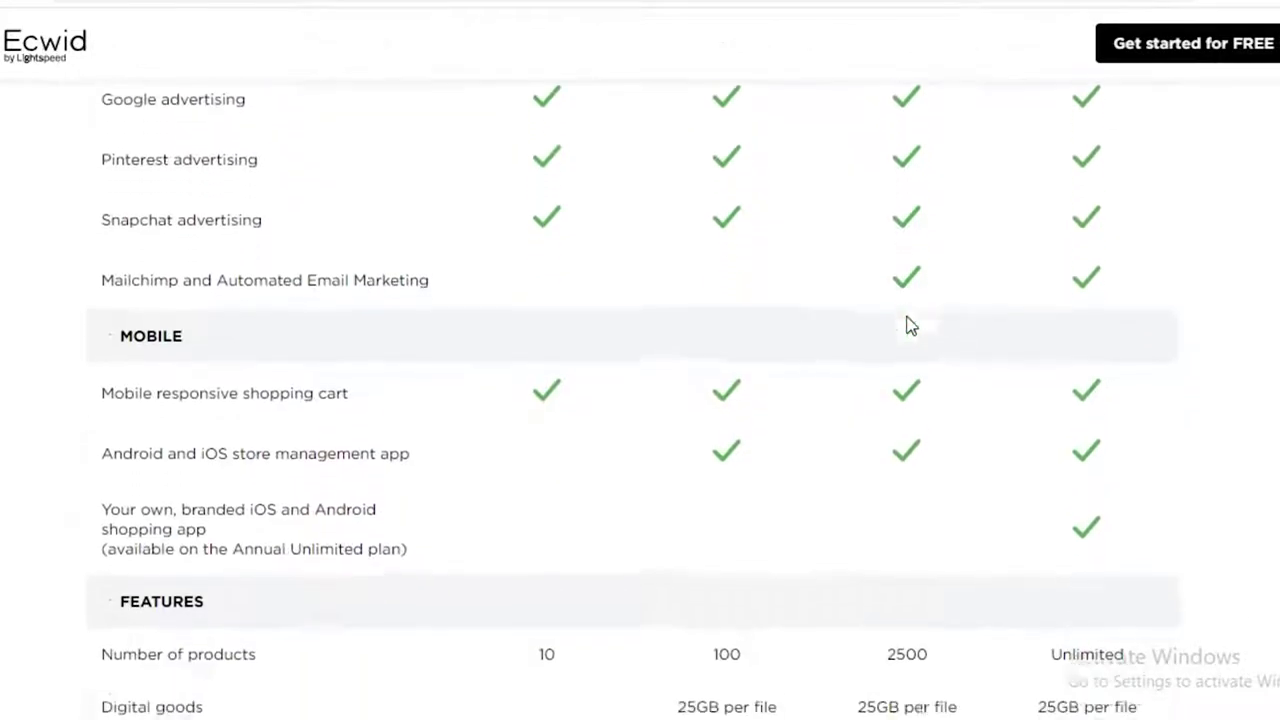
pyautogui.scroll(-15, 921, 356)
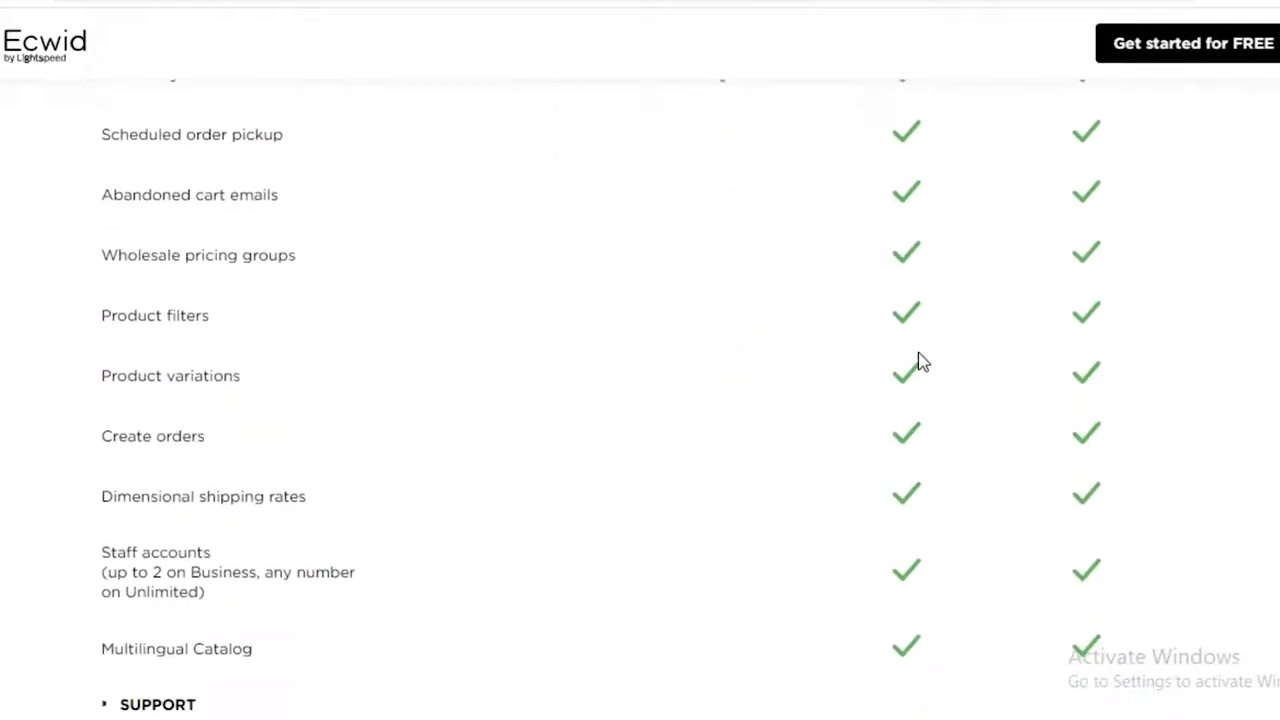
pyautogui.scroll(1, 922, 360)
pyautogui.scroll(1, 923, 375)
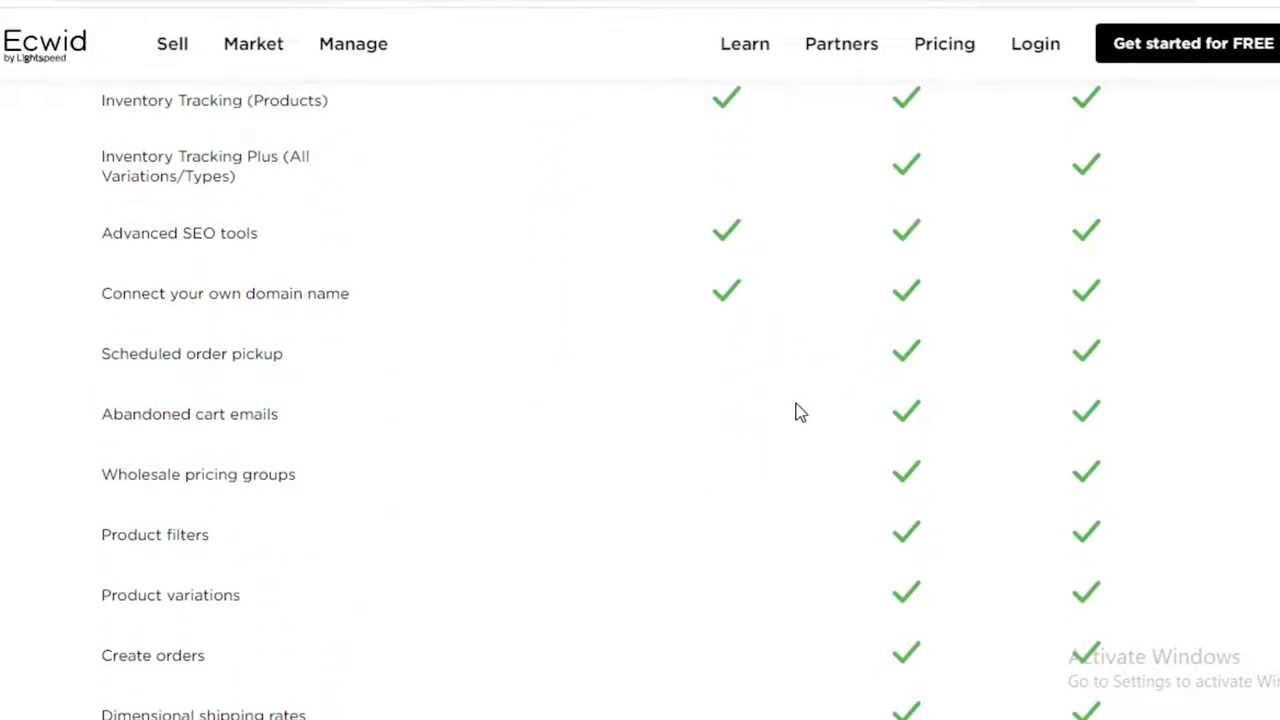
pyautogui.moveTo(185, 474); pyautogui.dragTo(415, 470)
pyautogui.click(415, 470)
# Check the Staff accounts row and scan the rest of the plan feature comparison.
pyautogui.scroll(-4, 400, 486)
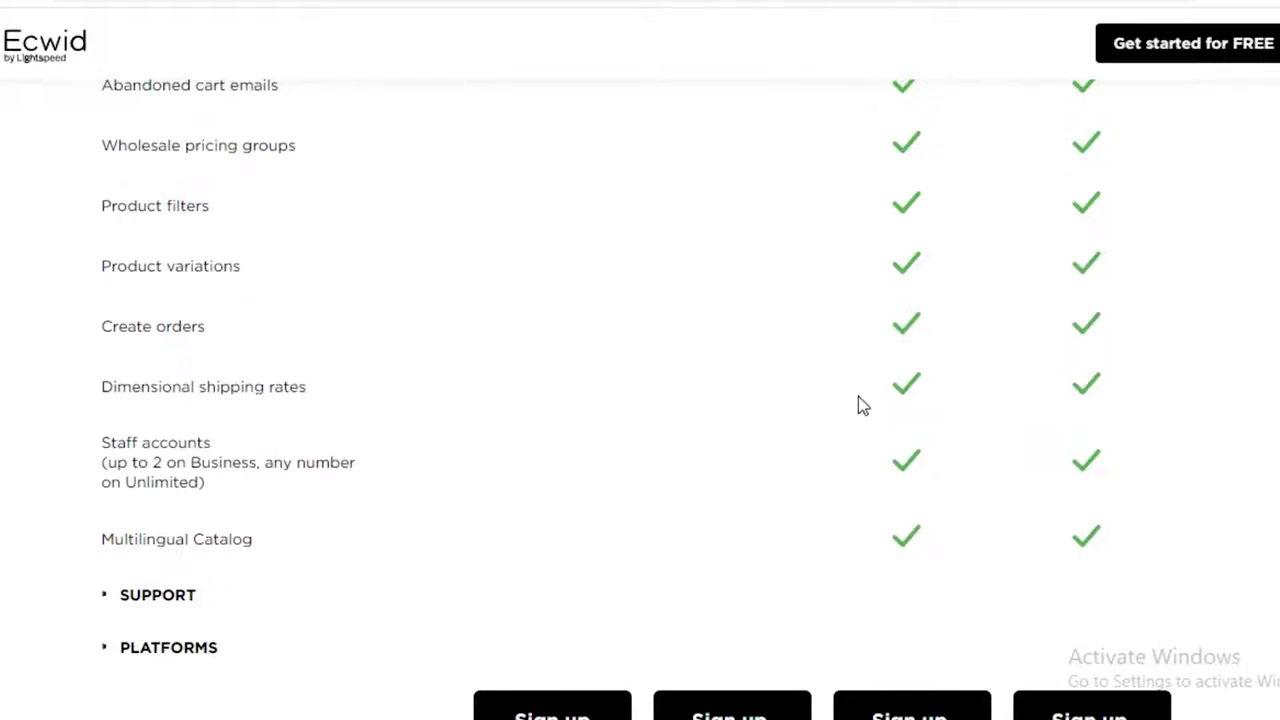
pyautogui.scroll(6, 423, 480)
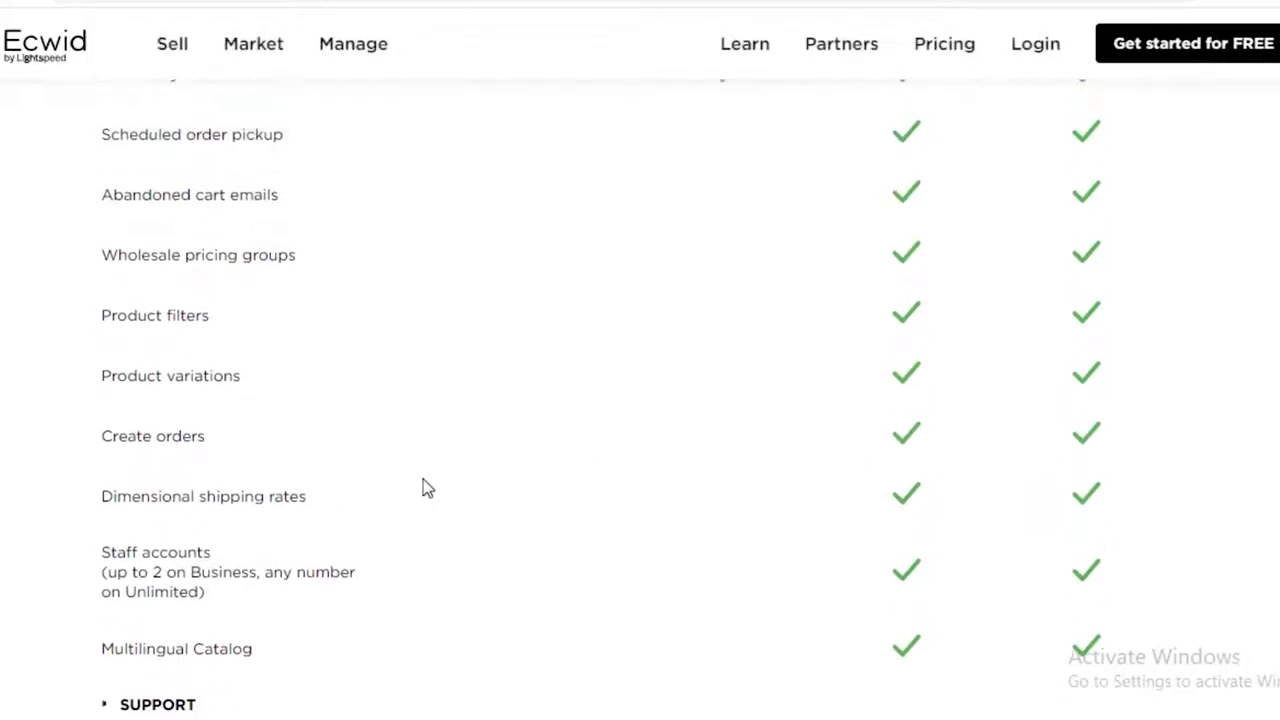
pyautogui.scroll(-6, 430, 485)
pyautogui.moveTo(212, 443); pyautogui.dragTo(177, 443)
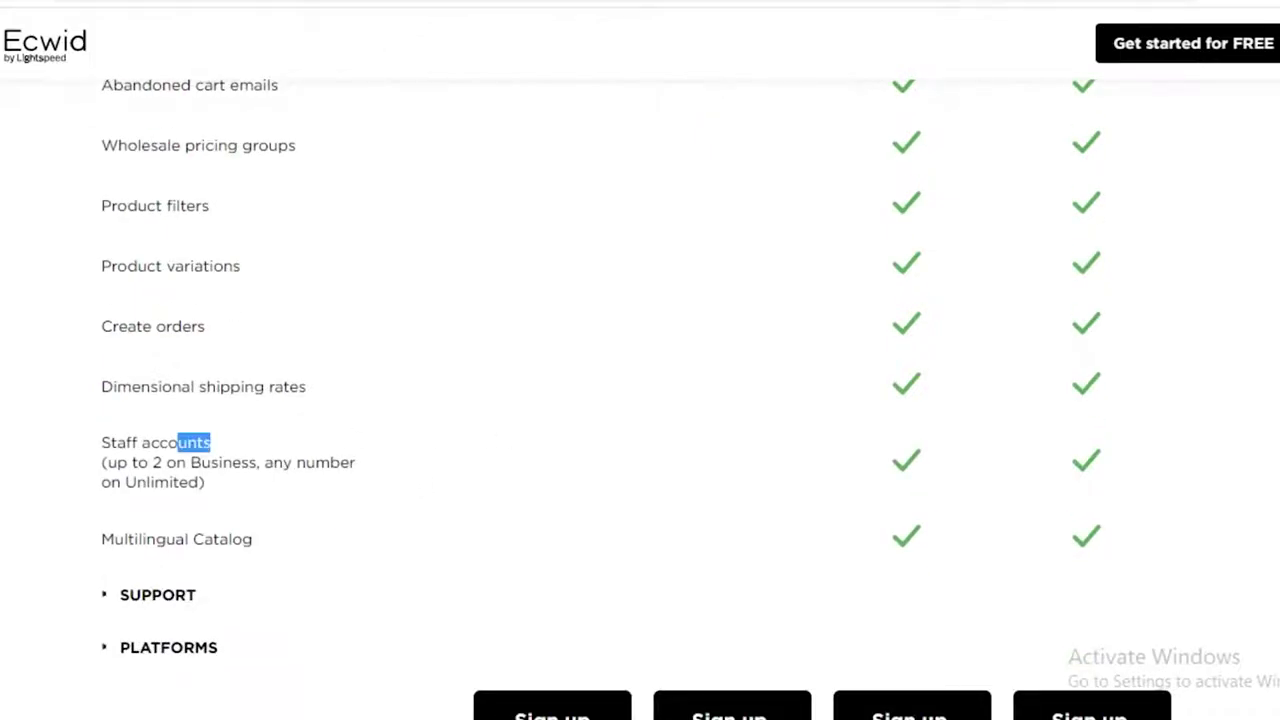
pyautogui.scroll(10, 766, 417)
pyautogui.scroll(10, 823, 281)
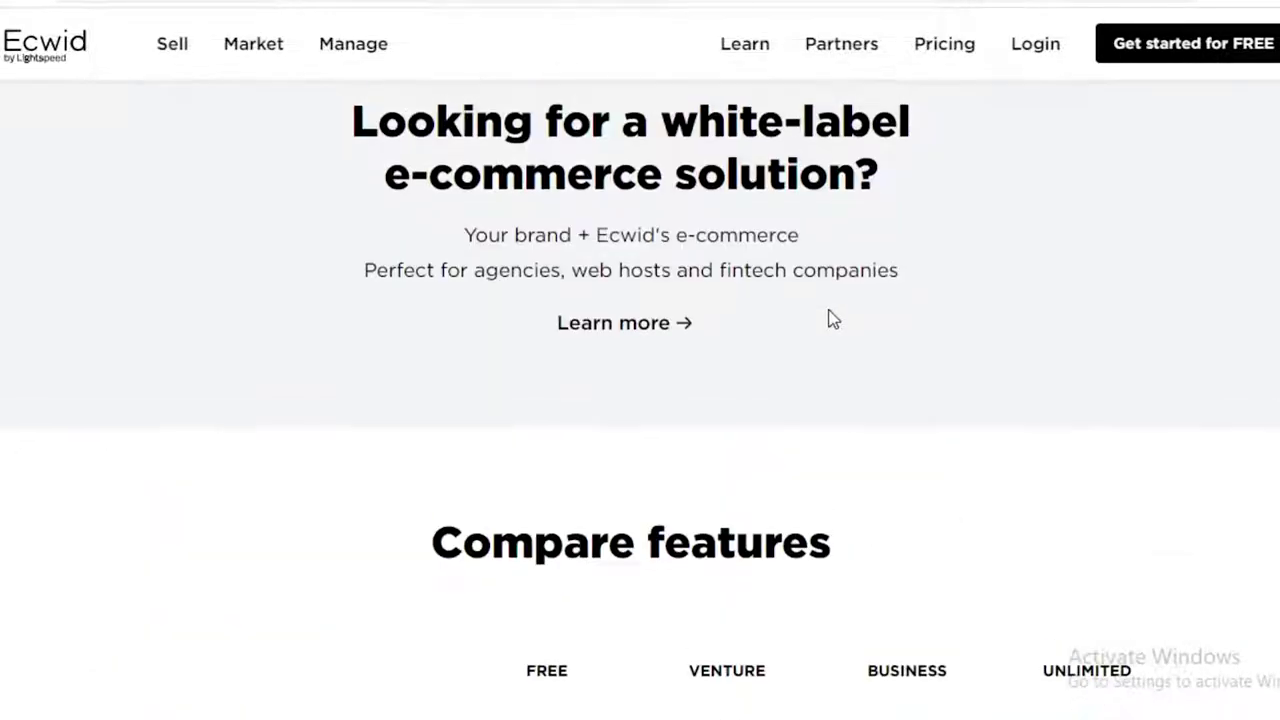
pyautogui.scroll(-4, 829, 317)
pyautogui.scroll(1, 829, 320)
pyautogui.scroll(5, 829, 334)
pyautogui.scroll(-6, 666, 366)
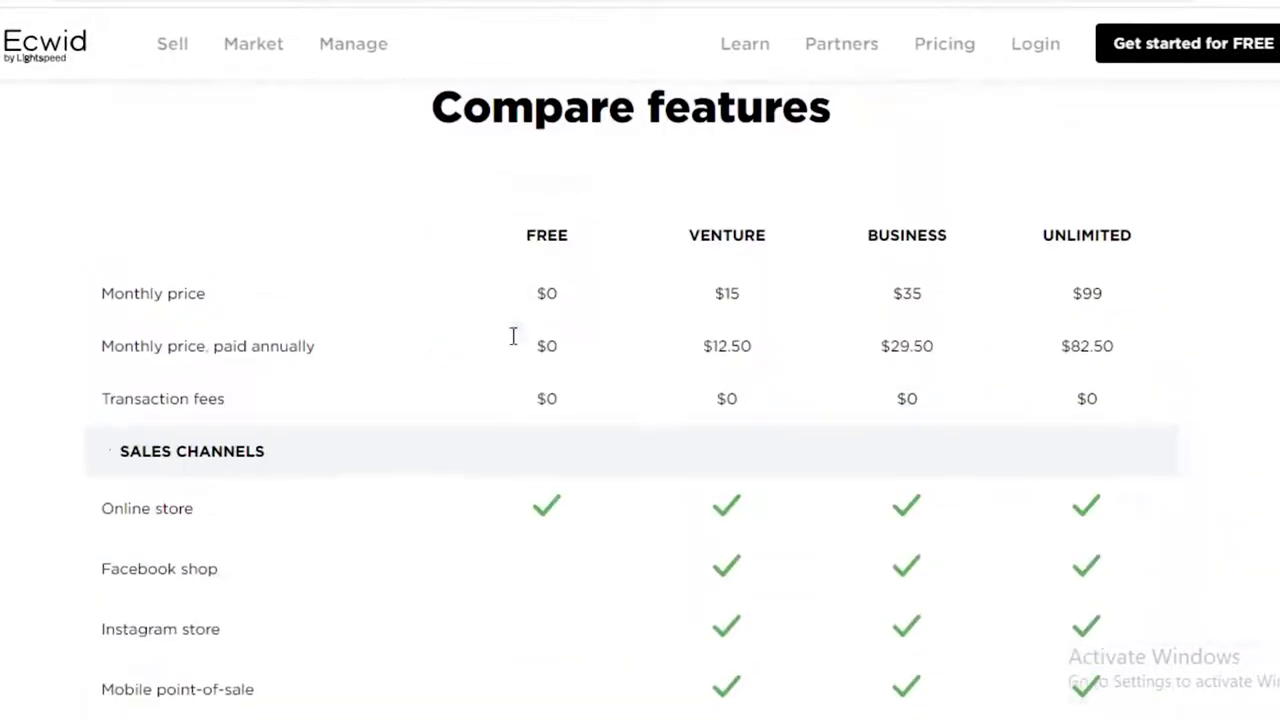
pyautogui.scroll(5, 766, 317)
pyautogui.scroll(-5, 817, 349)
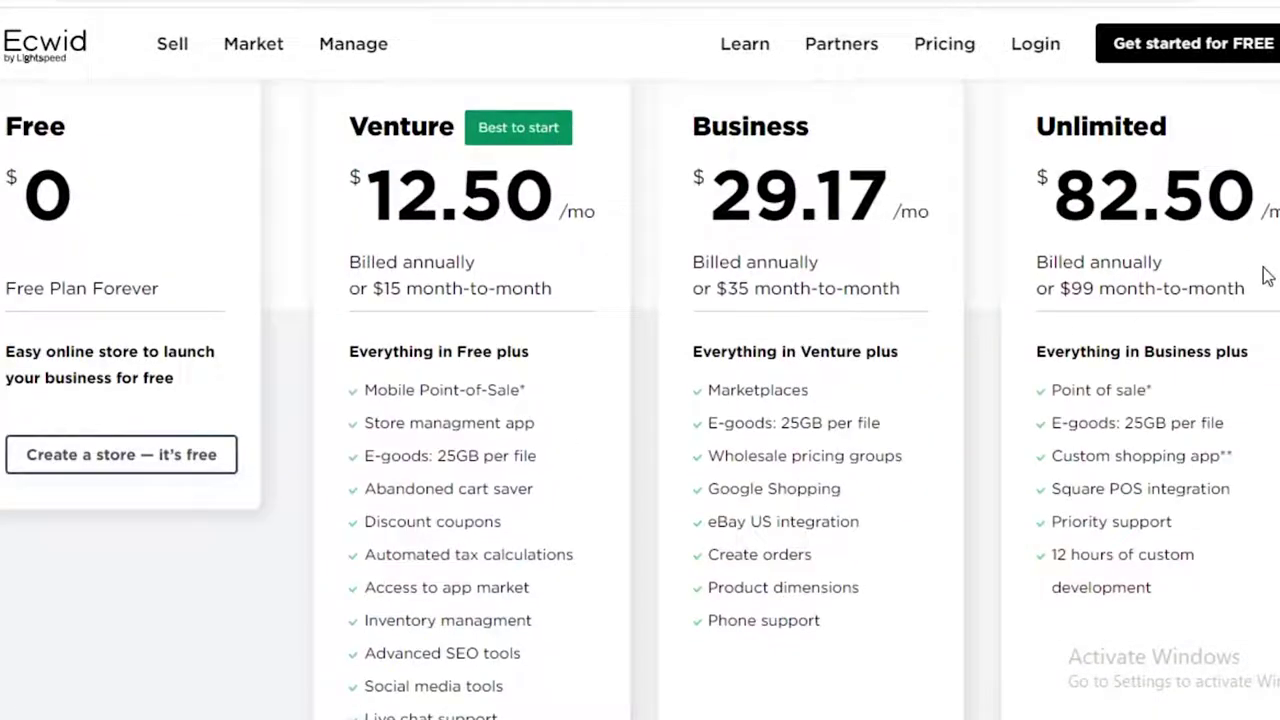
pyautogui.scroll(-1, 1260, 277)
pyautogui.scroll(2, 1268, 278)
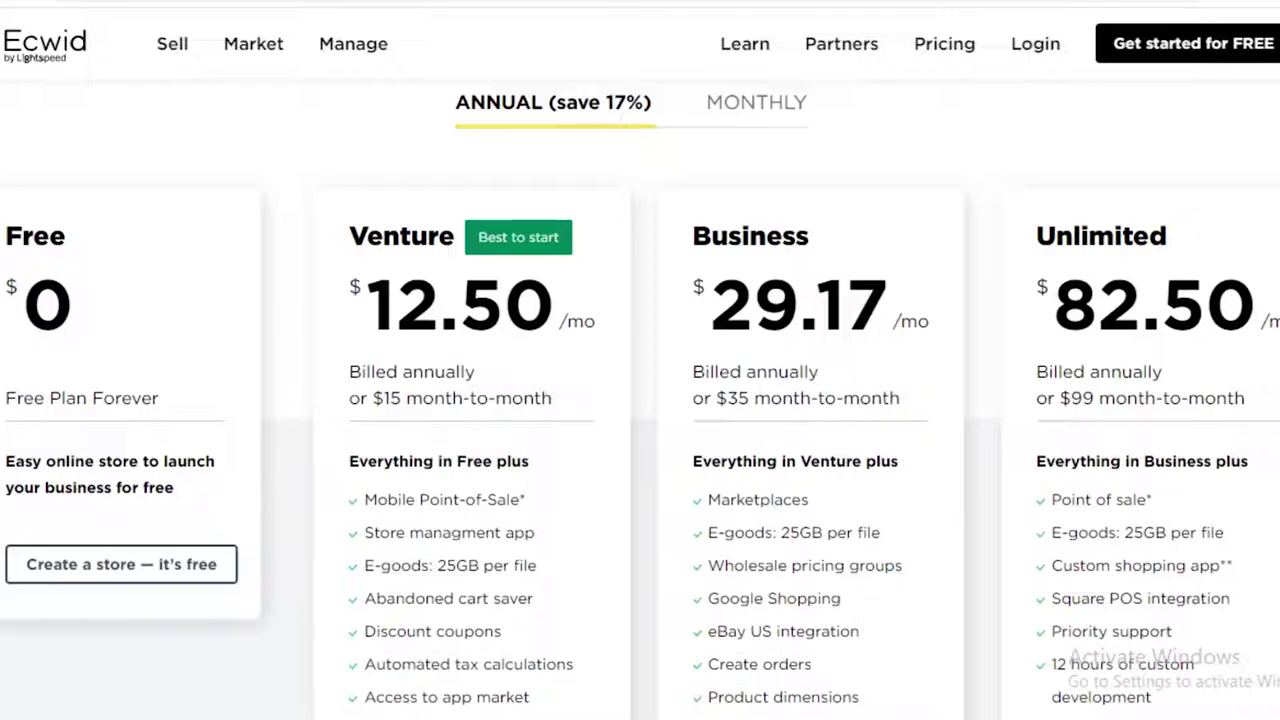
pyautogui.scroll(-2, 1256, 344)
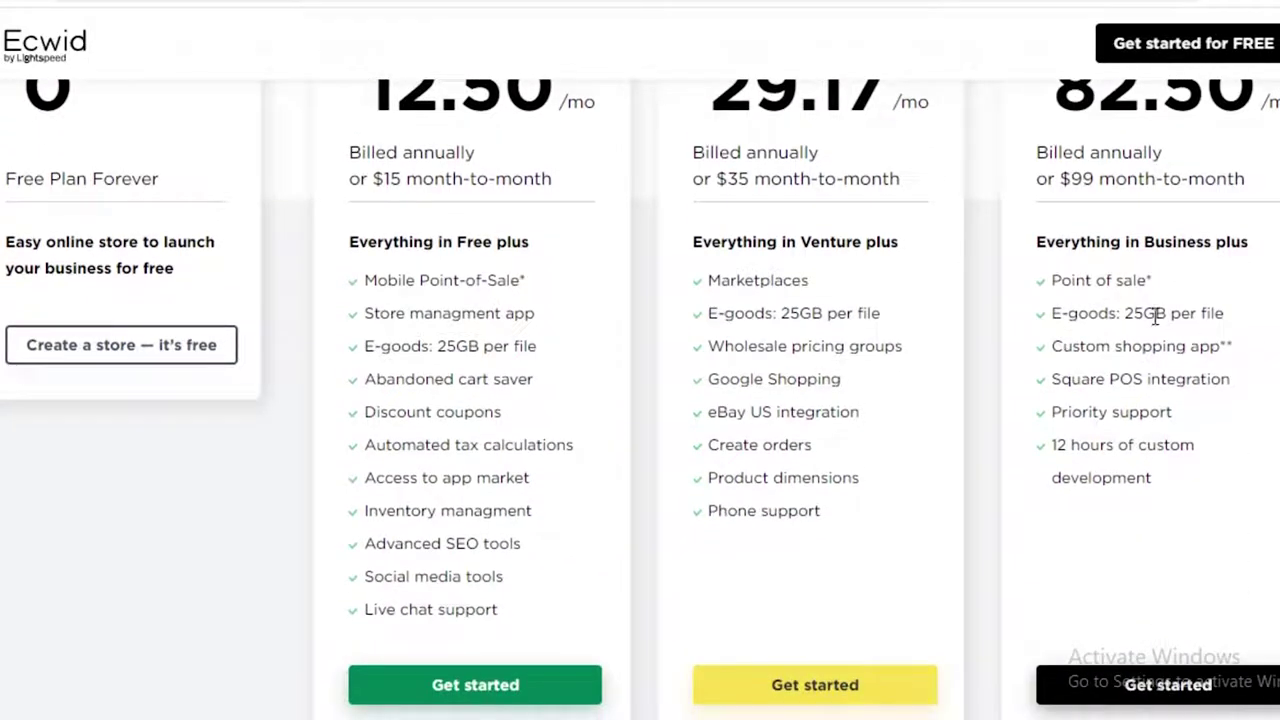